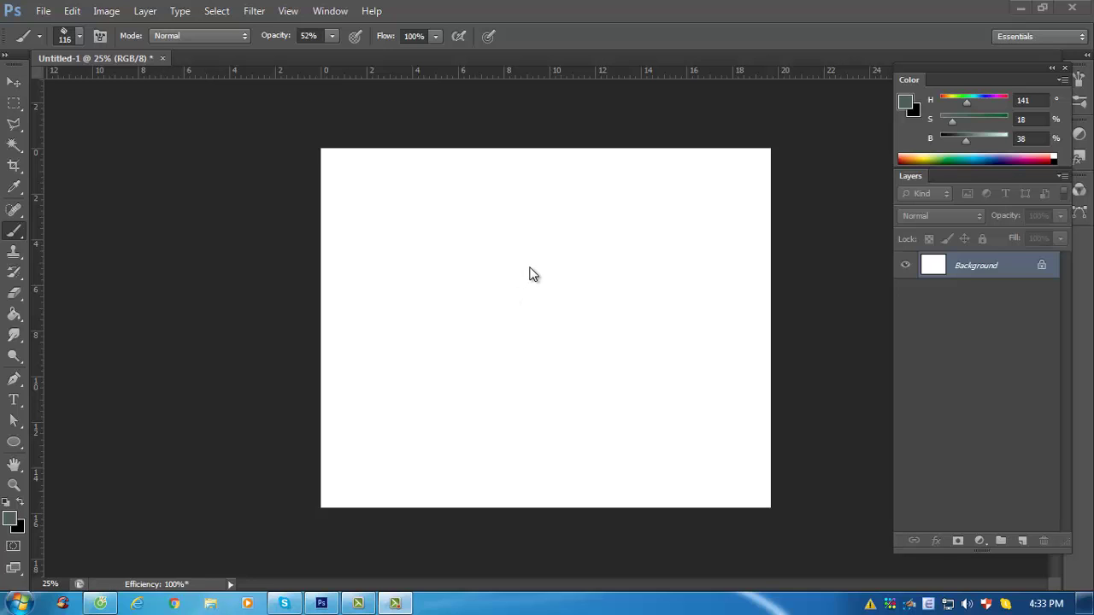
Add a new layer and draw a wide, flat ellipse path about 6 units across near the canvas's upper middle
left_click(530, 269)
key("ctrl+shift+n")
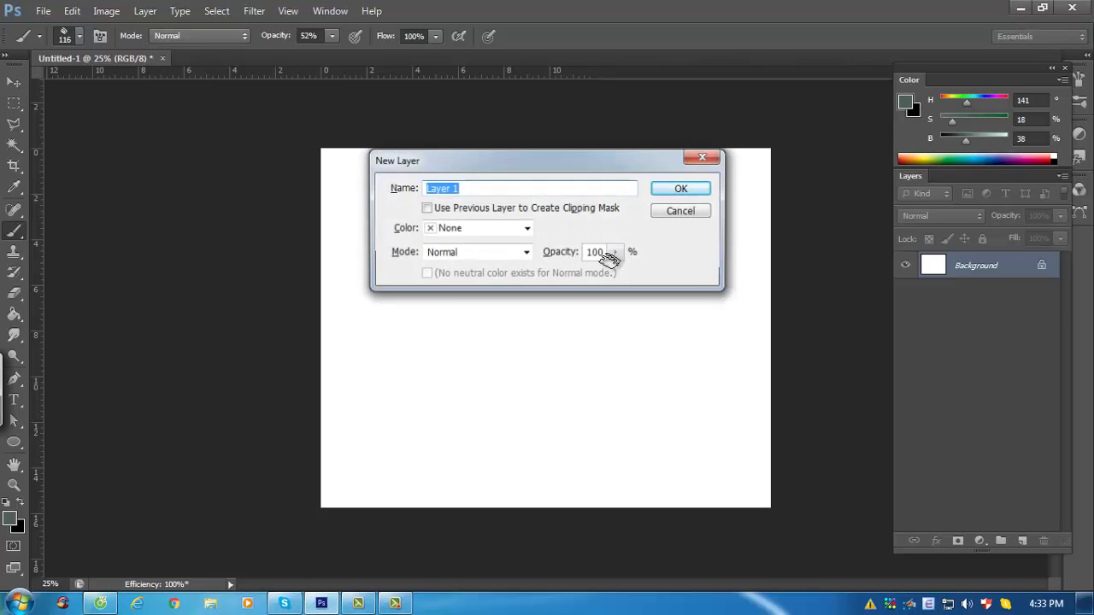
key("Return")
key("u")
left_click_drag(492, 203, 607, 241)
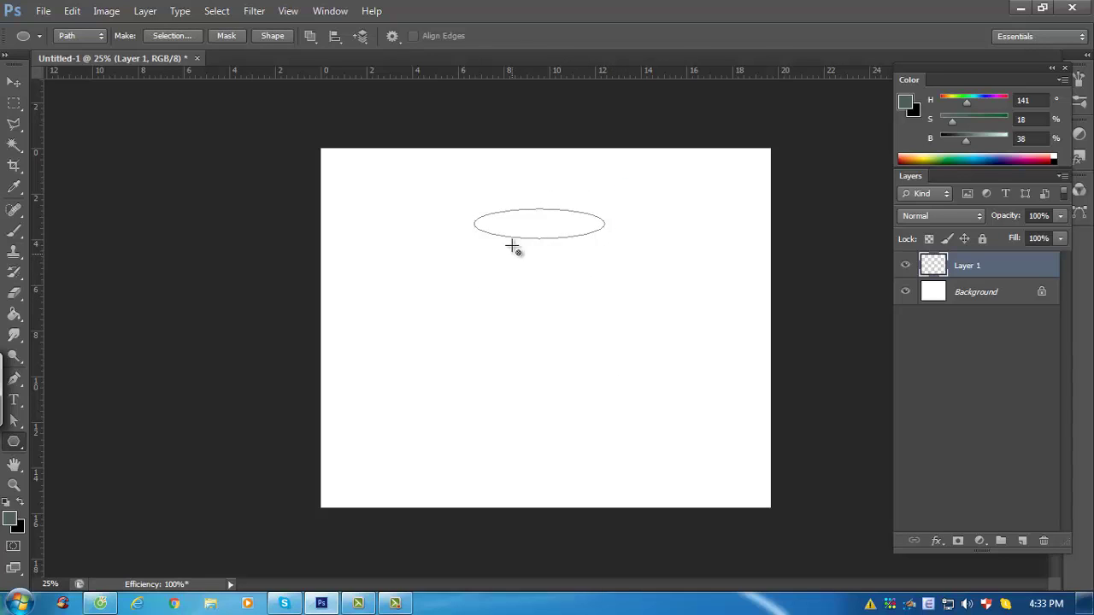
Draw a tall rounded-rectangle path with a 10 px radius, as wide as the ellipse and extending down from its middle
left_click_drag(494, 232, 563, 300)
key("ctrl+z")
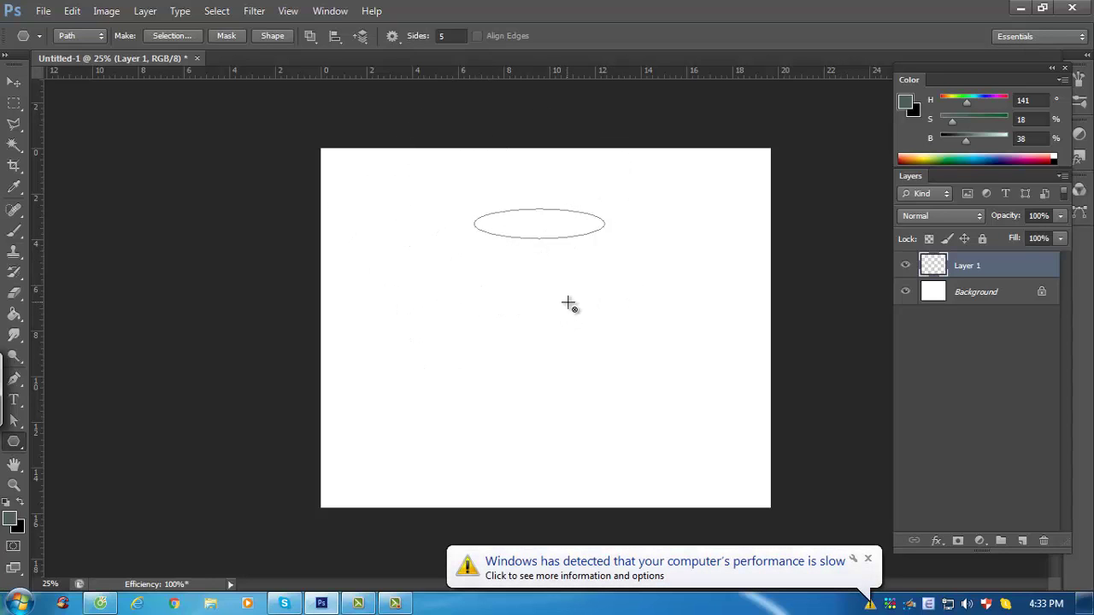
key("shift+u")
key("shift+u")
key("shift+u")
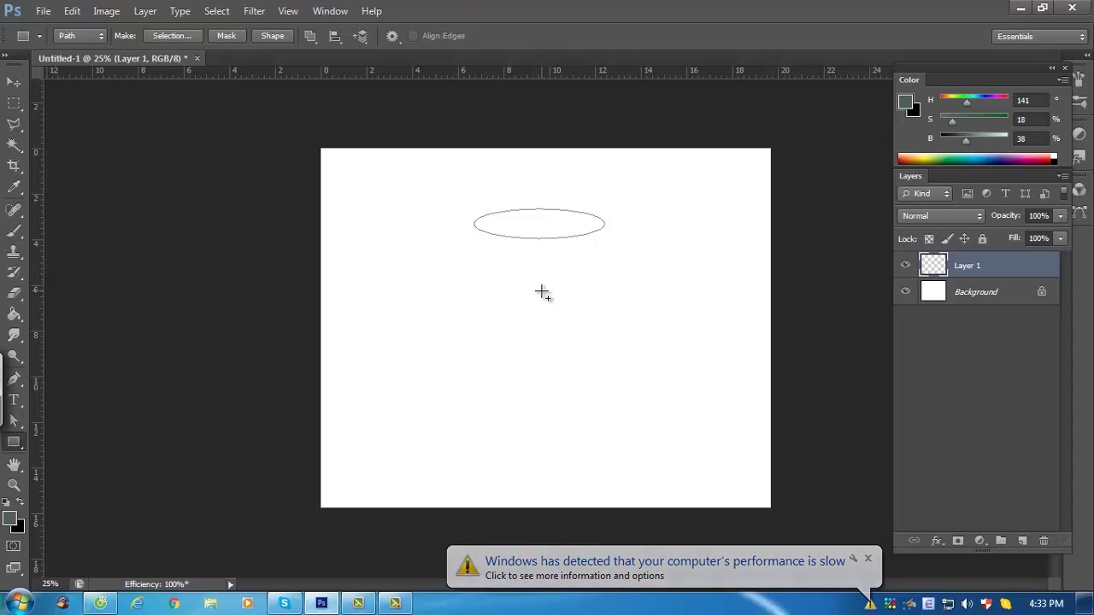
key("shift+u")
left_click_drag(475, 222, 605, 438)
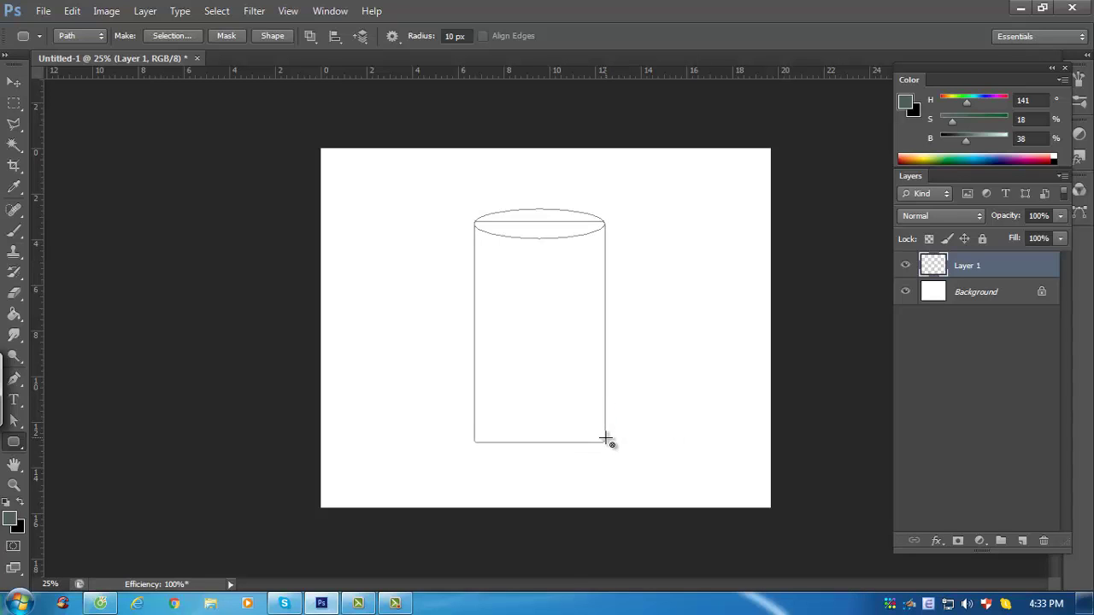
Draw a matching ellipse path around the rectangle's bottom edge and convert all the paths to a selection
key("shift+u")
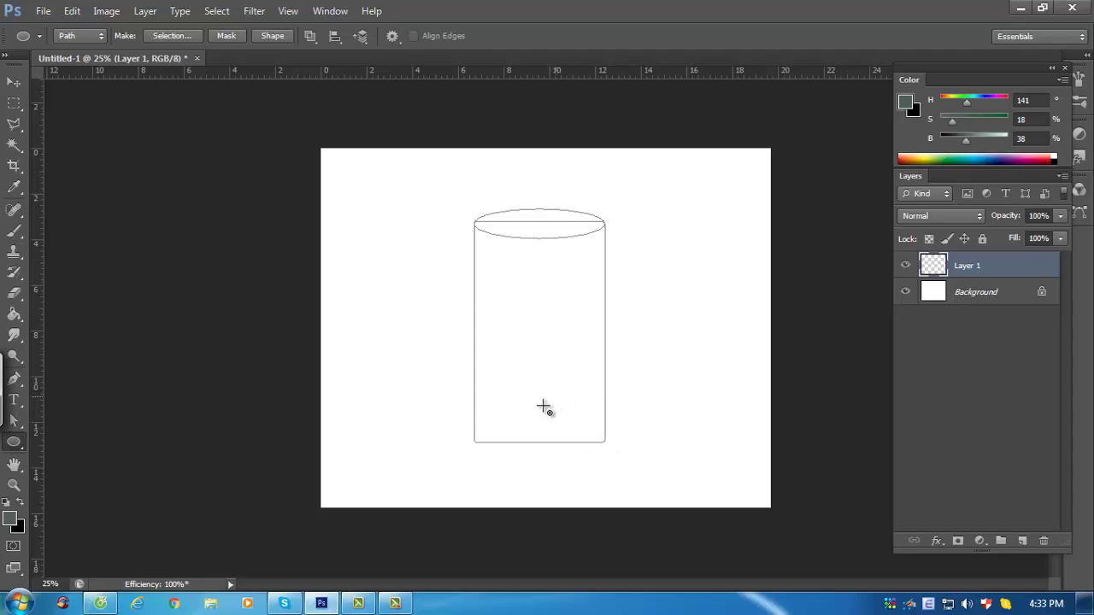
left_click_drag(513, 444, 607, 465)
key("ctrl+Return")
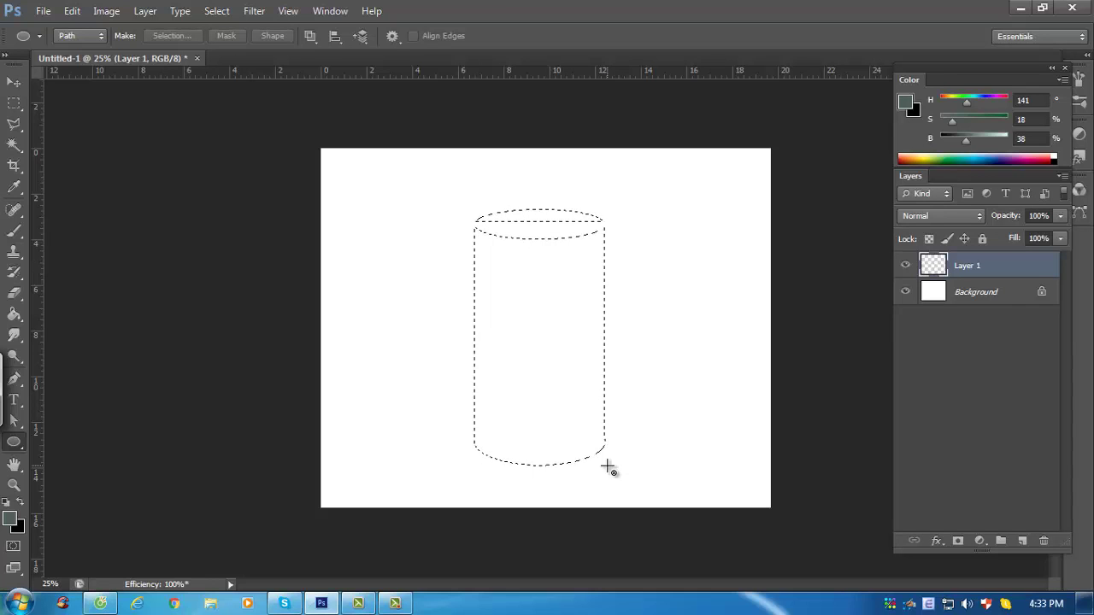
Set the foreground colour's brightness to 64%, fill the cylinder selection with it and deselect
left_click(985, 143)
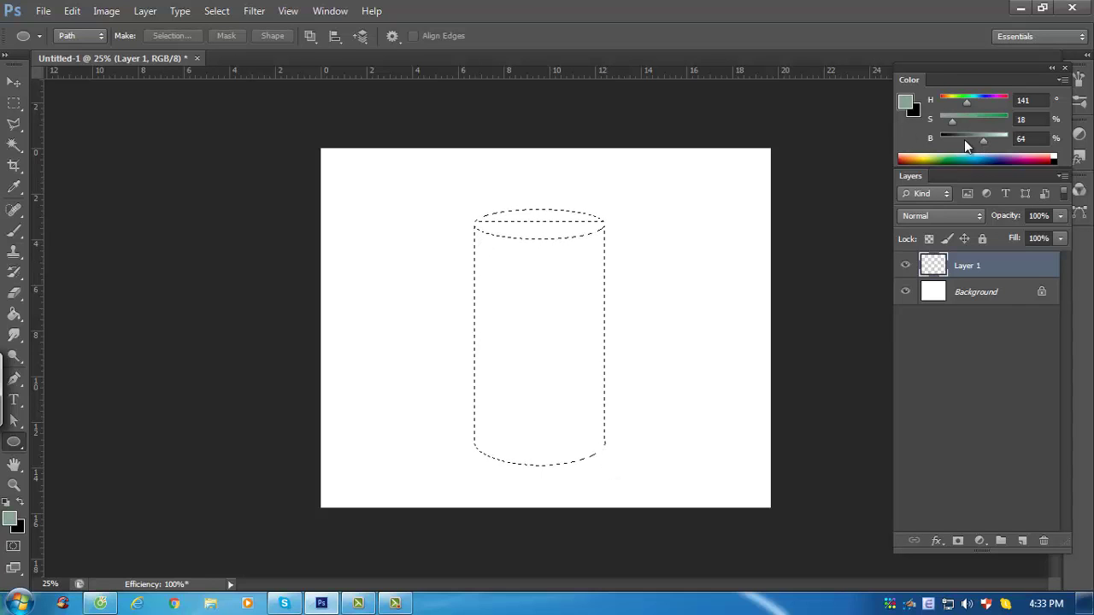
key("alt+BackSpace")
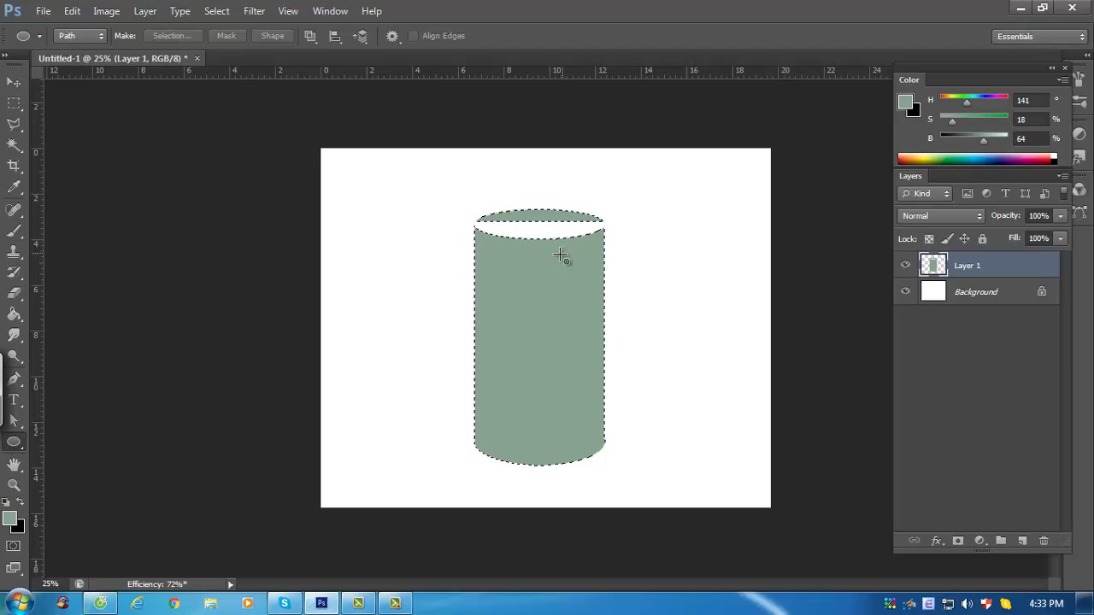
key("ctrl+d")
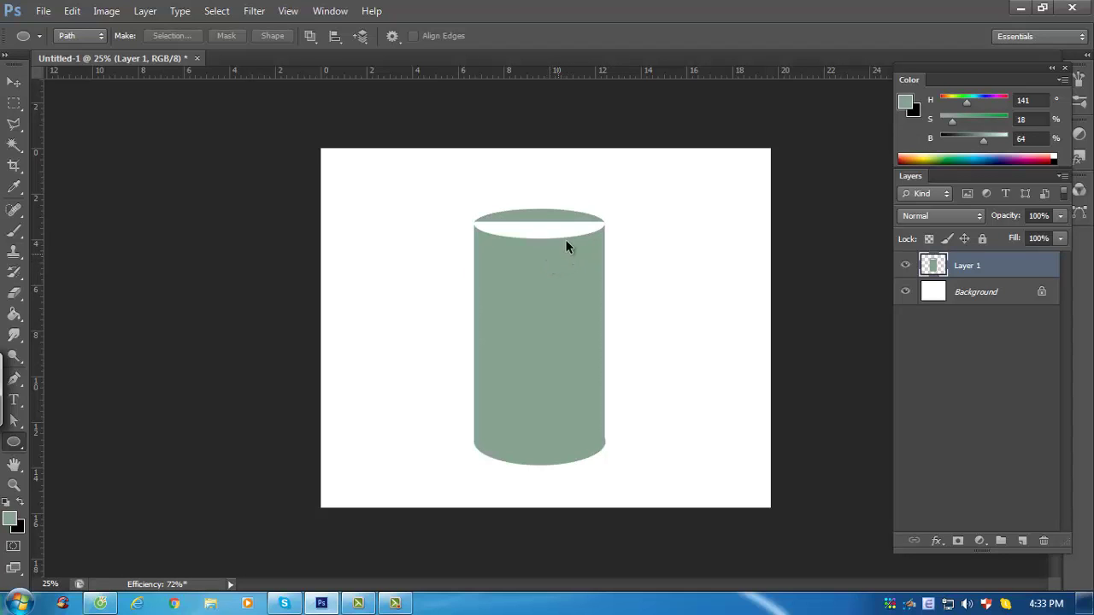
Select an ellipse matching the cylinder's top face and fill it with the foreground colour on a new layer
left_click(573, 224, "ctrl")
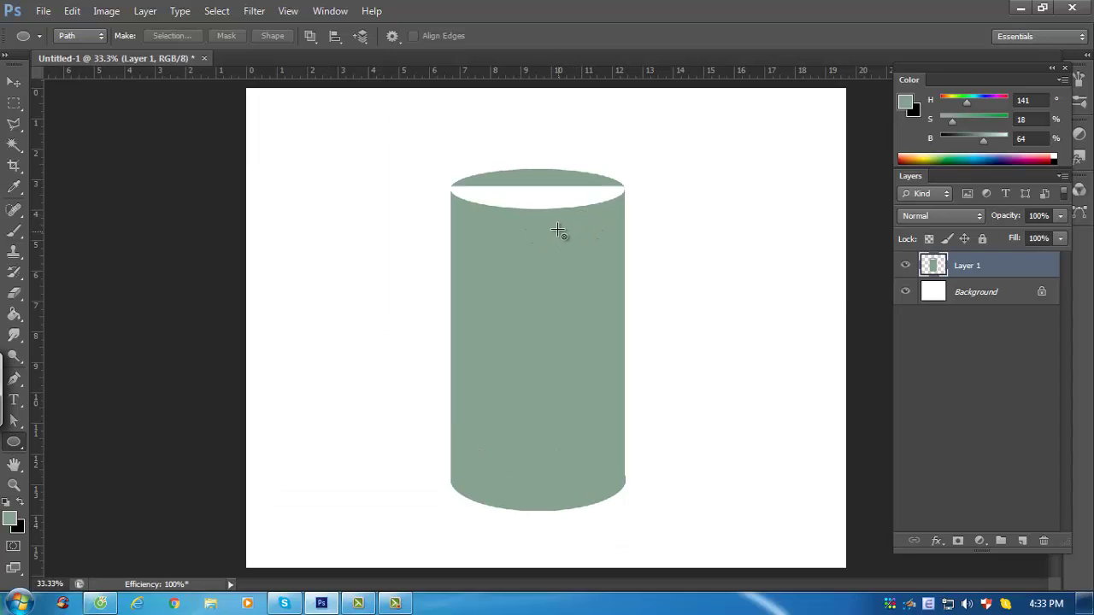
left_click_drag(461, 170, 625, 205)
key("ctrl+Return")
key("ctrl+shift+n")
key("Return")
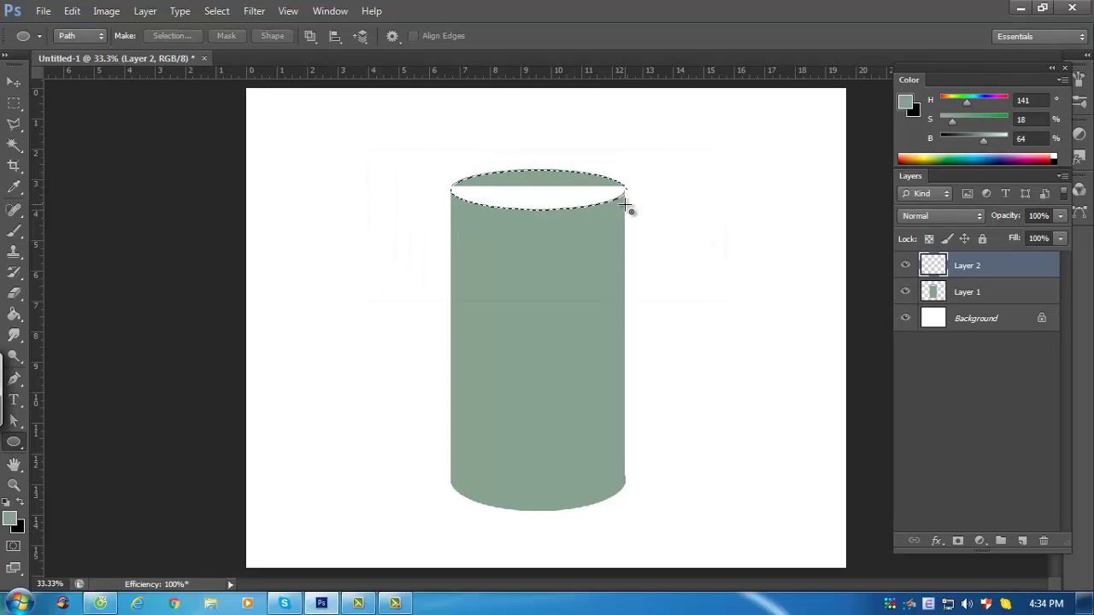
key("alt+BackSpace")
key("ctrl+d")
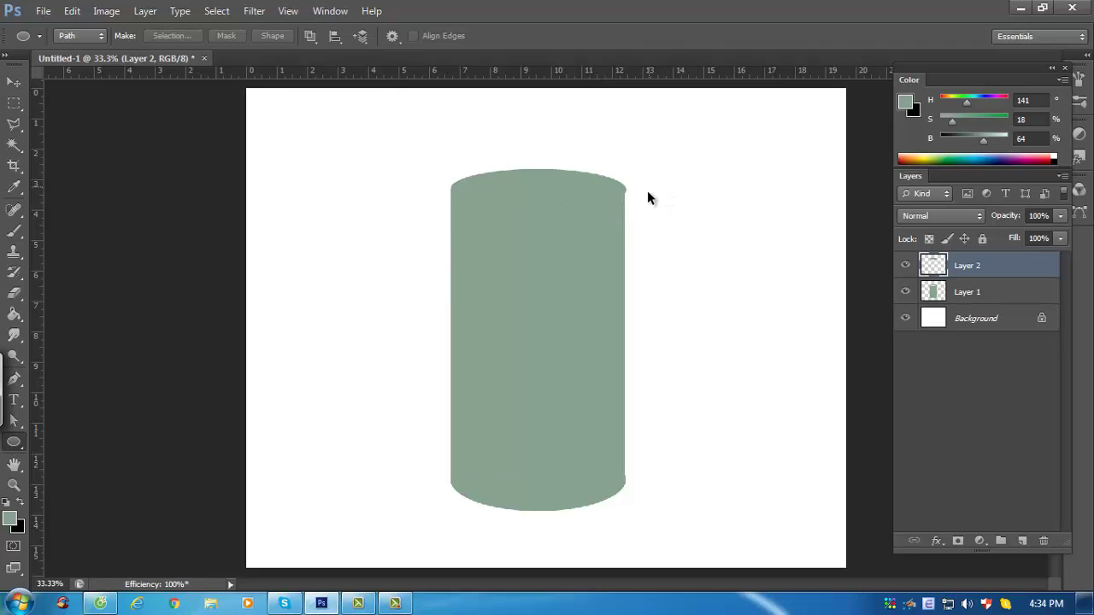
Narrow the top ellipse slightly to match the cylinder's width and lighten it with Hue/Saturation Lightness +26
key("ctrl+t")
left_click_drag(625, 210, 623, 210)
key("Return")
key("i")
key("ctrl+u")
left_click(918, 340)
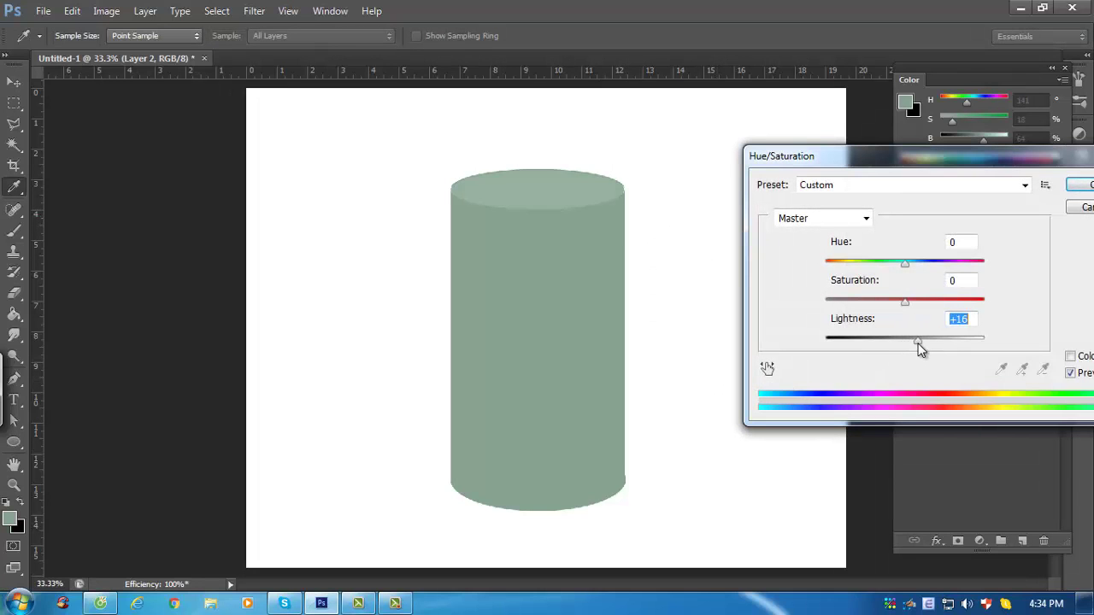
key("Return")
Scale the top ellipse to about 101% and nudge it up so that it covers the cylinder's top edge
key("v")
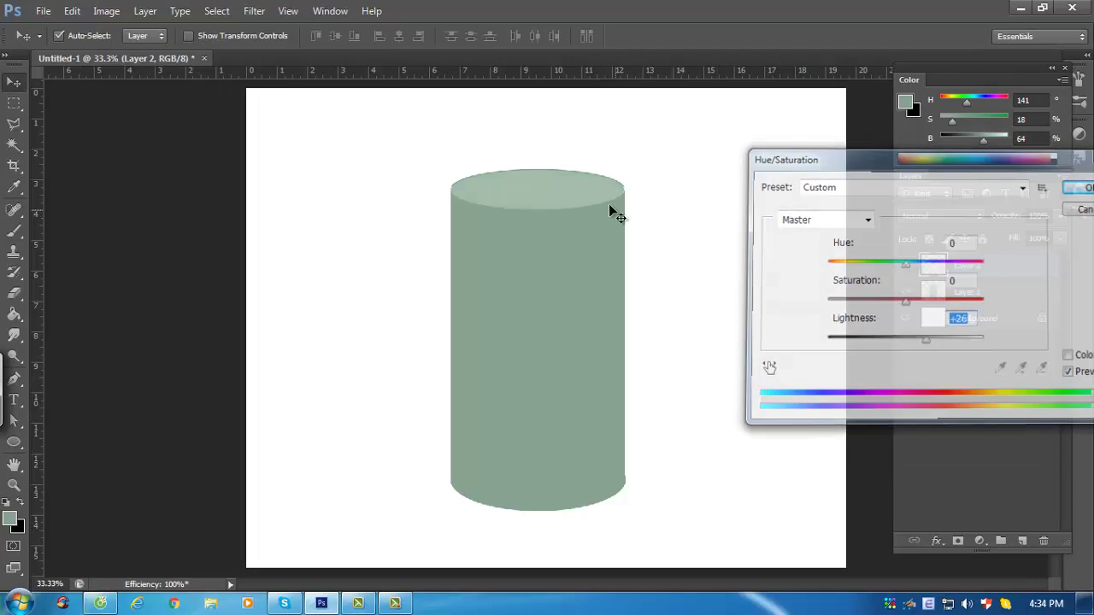
left_click(595, 179)
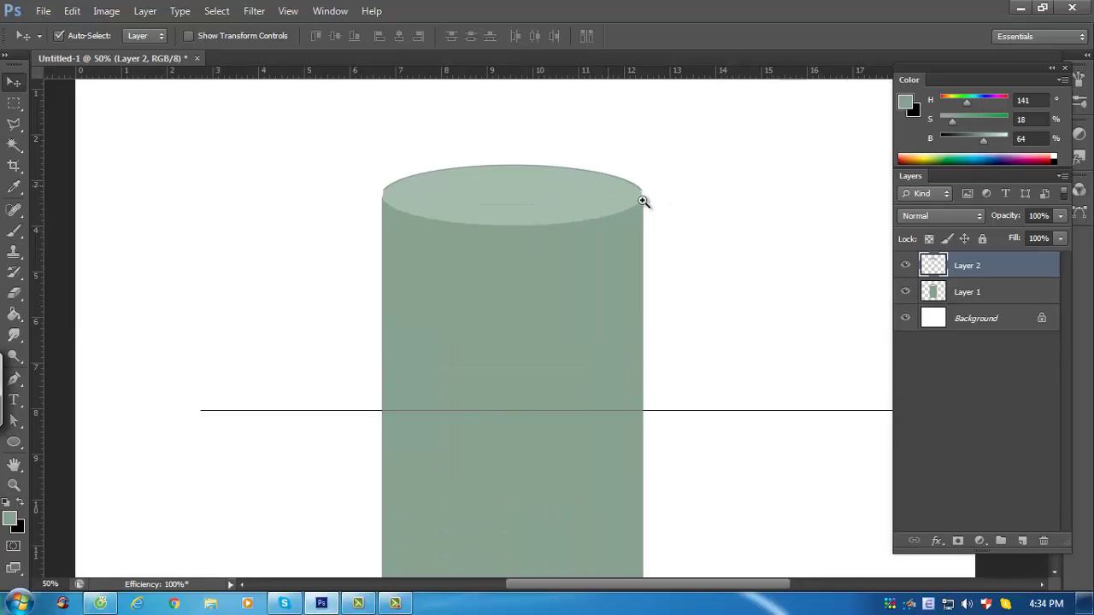
left_click(641, 200)
key("ctrl+t")
left_click_drag(653, 160, 655, 158)
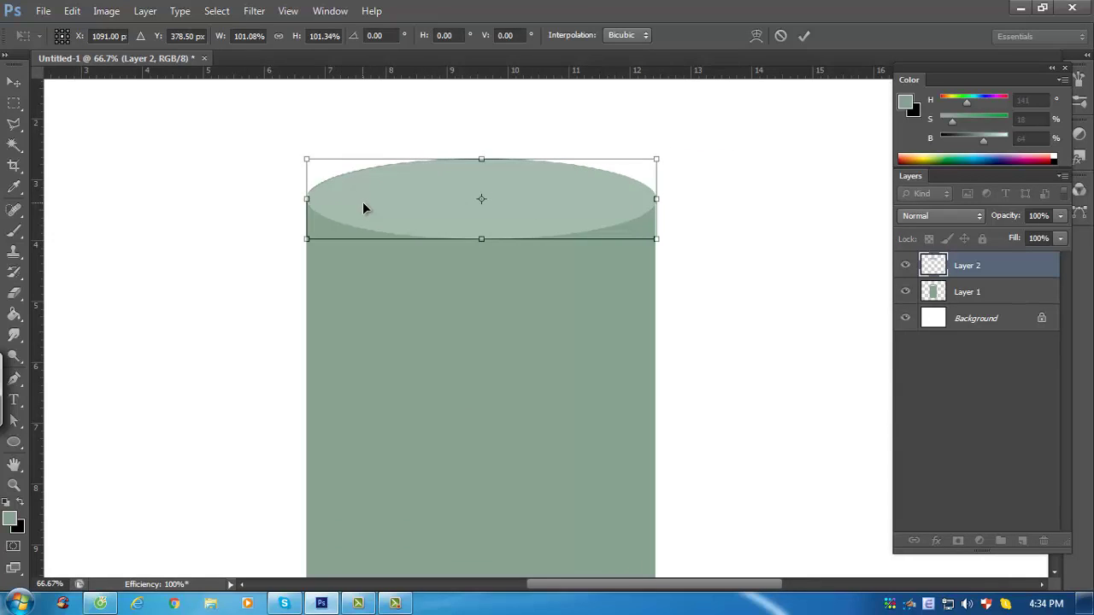
key("Return")
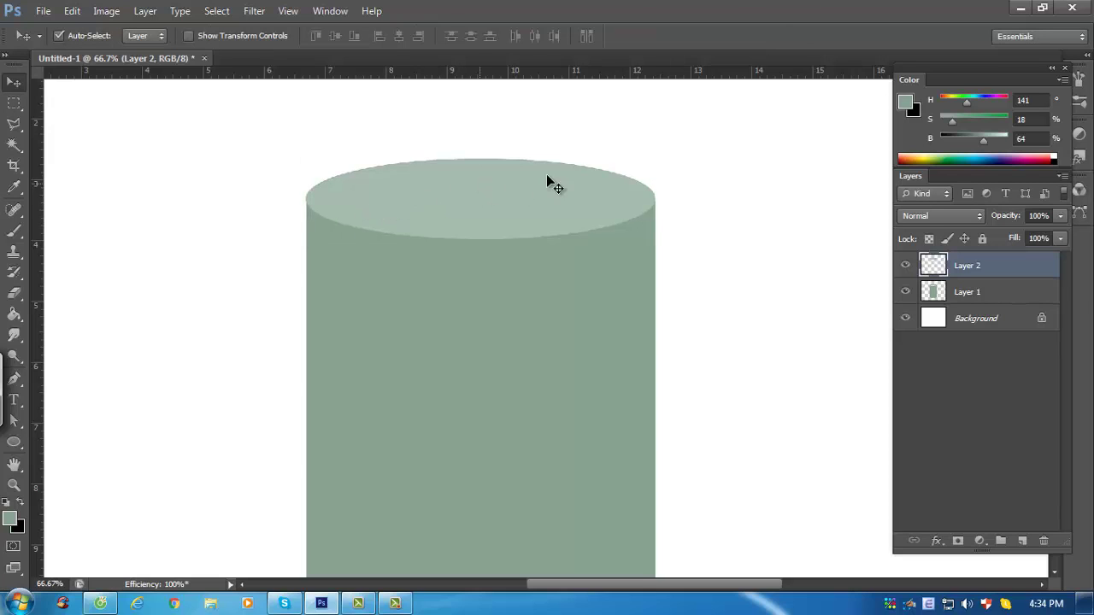
key("b")
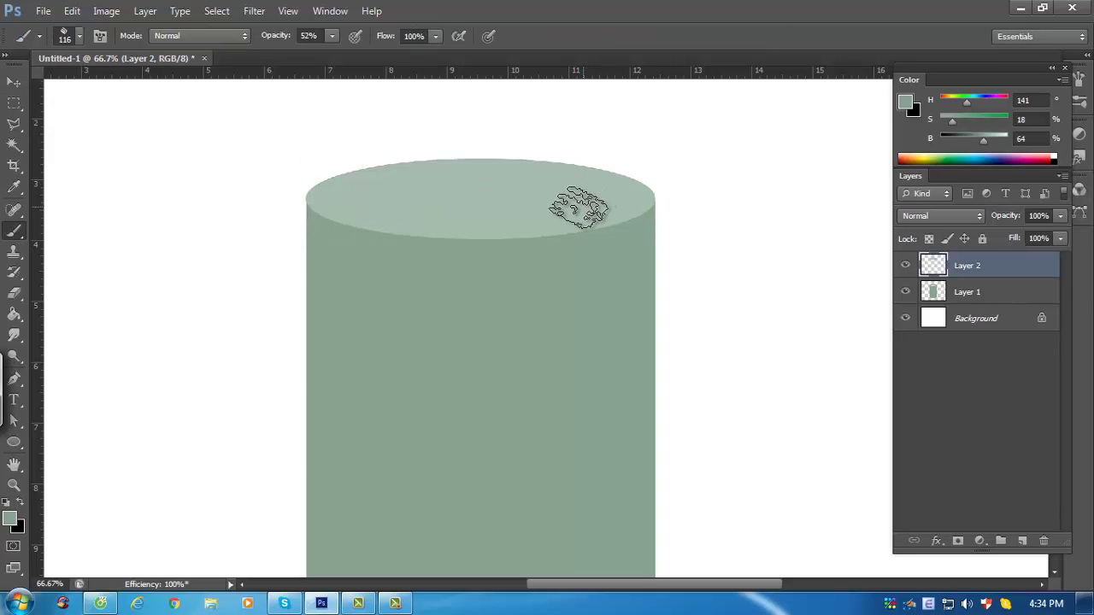
key("v")
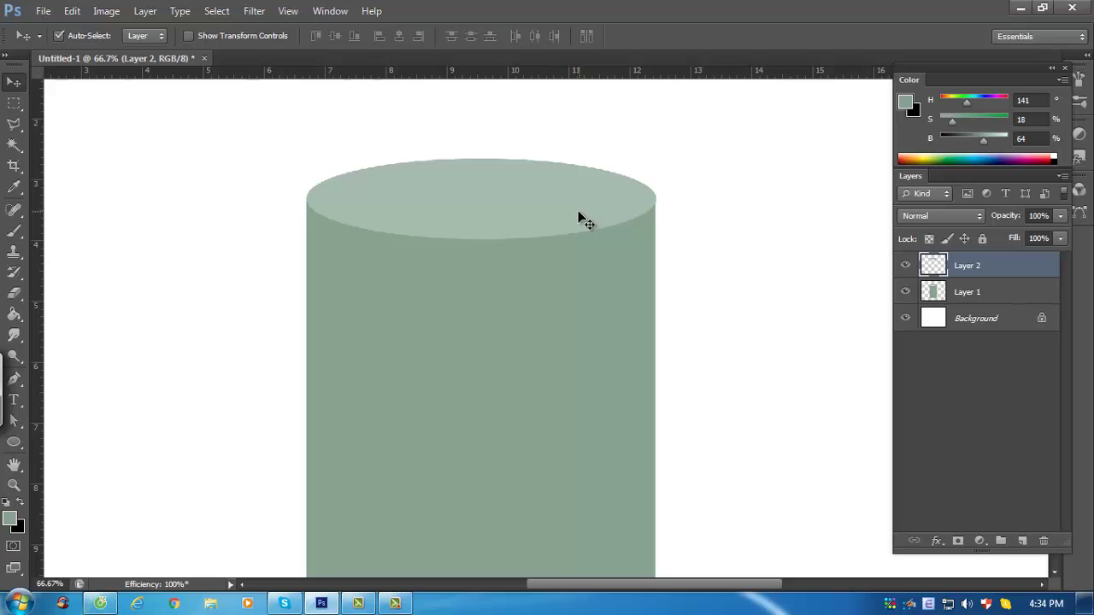
key("Up")
key("Up")
Fully desaturate the cylinder body on Layer 1 to a neutral gray
key("ctrl+minus")
key("ctrl+minus")
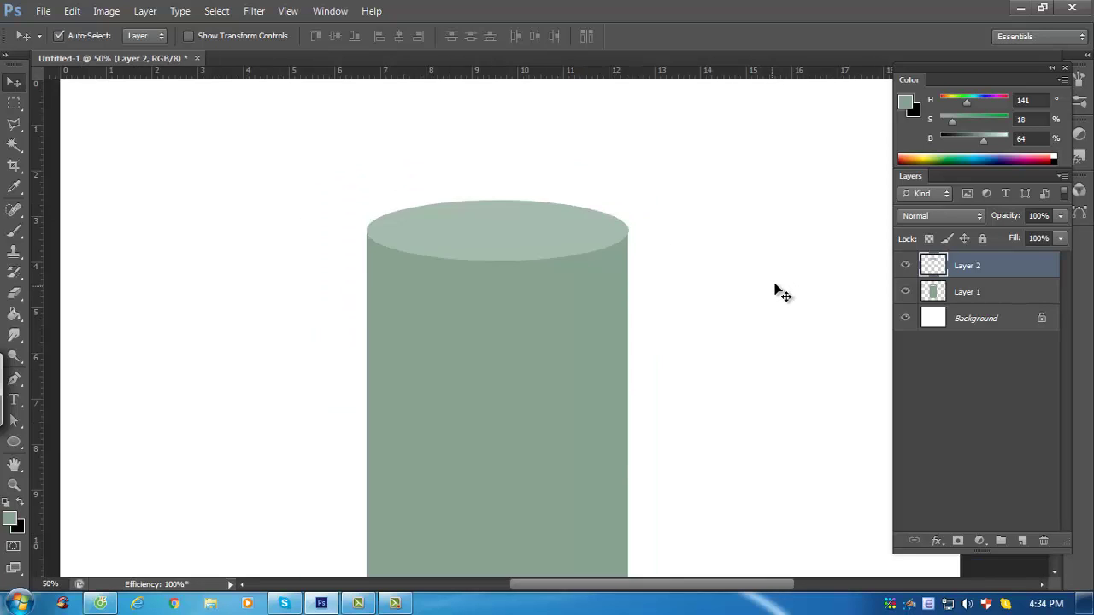
left_click(999, 294)
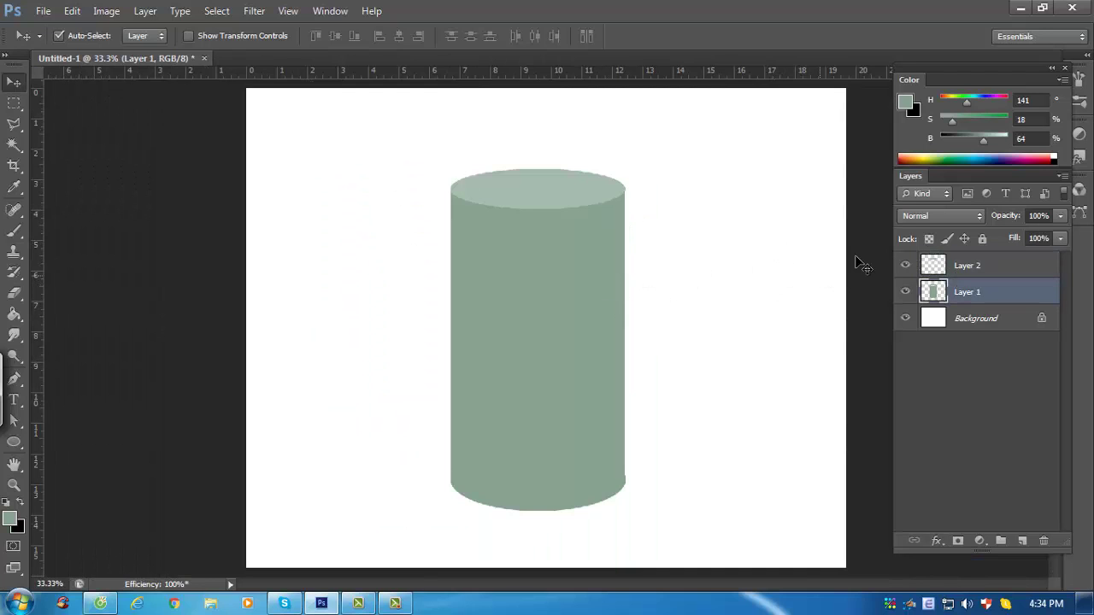
key("ctrl+u")
left_click_drag(908, 298, 851, 301)
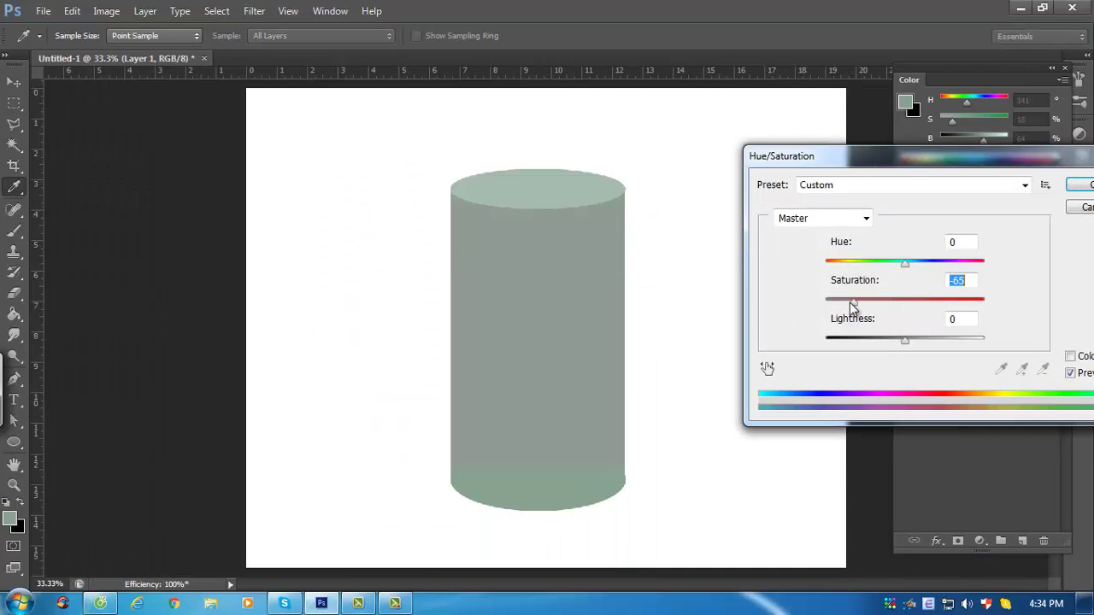
key("Return")
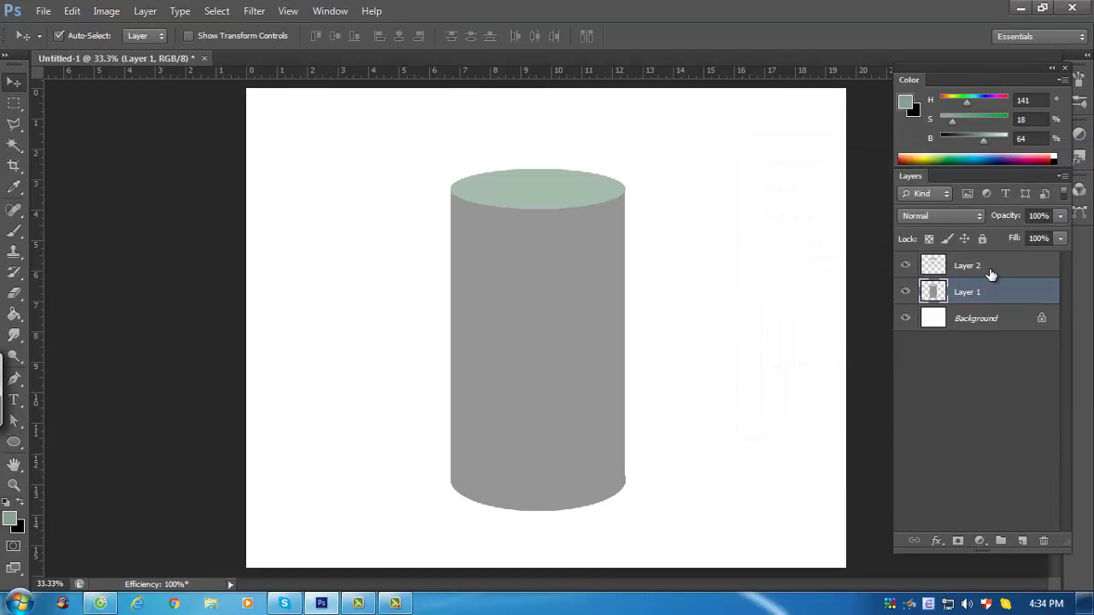
Fully desaturate the top ellipse on Layer 2 and nudge it slightly left
left_click(923, 272)
key("v")
key("ctrl+u")
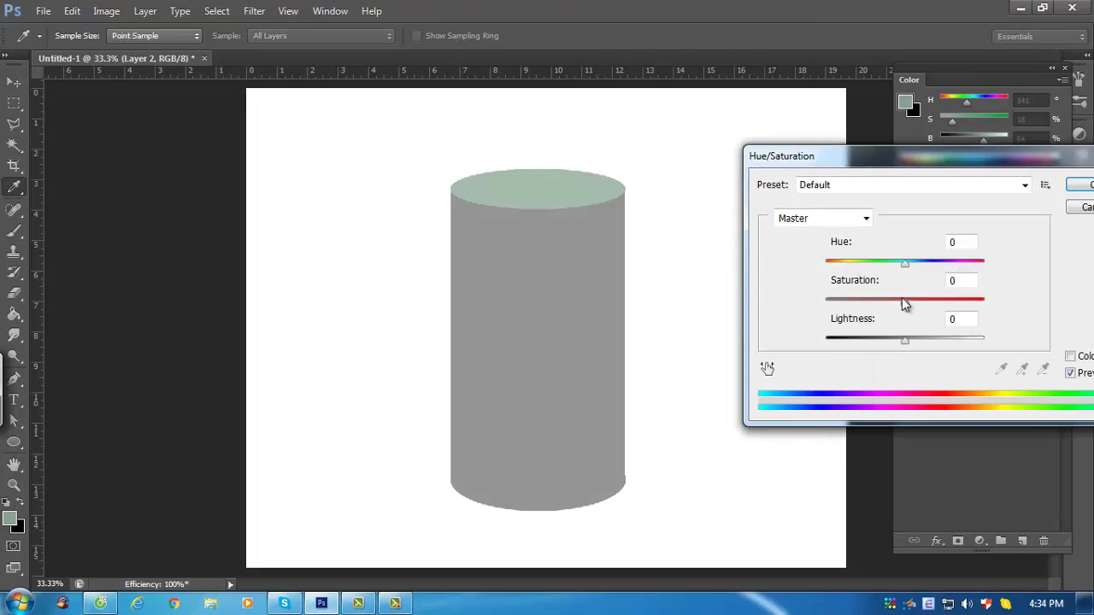
left_click_drag(904, 303, 819, 303)
key("Return")
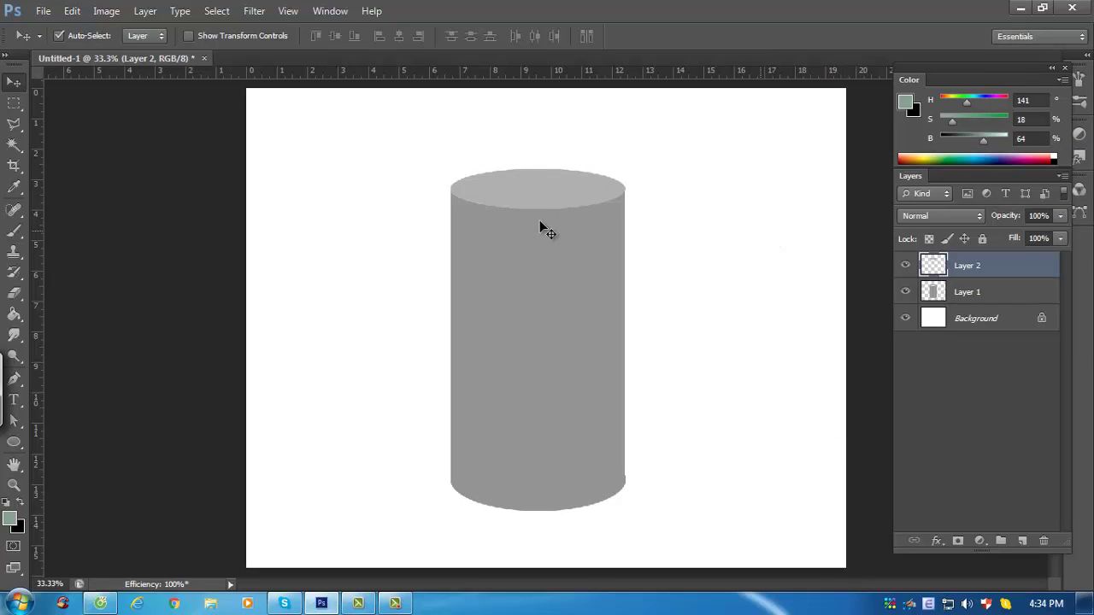
key("Left")
Fill the gap beneath the top ellipse on Layer 1, then clip Layer 2 to Layer 1 and check the cylinder's outline as a selection
left_click(990, 280, "alt")
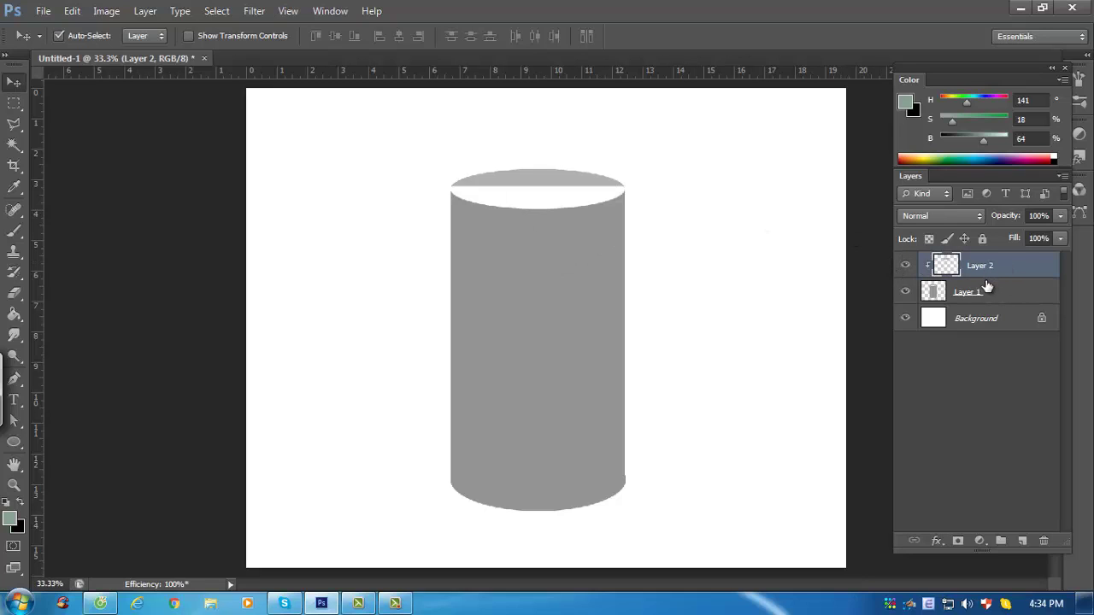
left_click(990, 277, "alt")
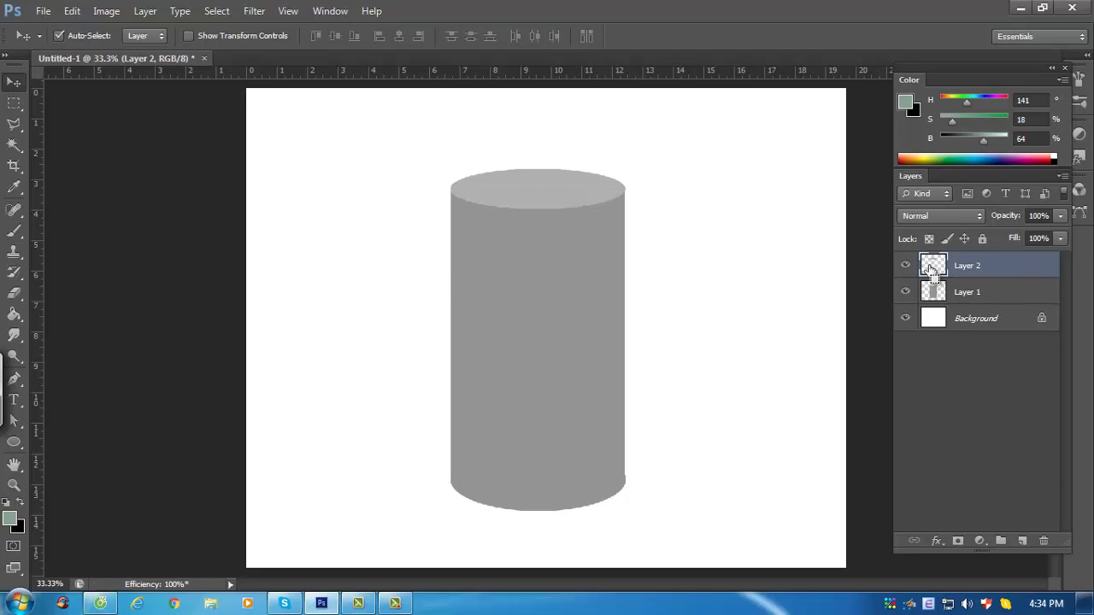
left_click(932, 270, "ctrl")
left_click(1011, 301)
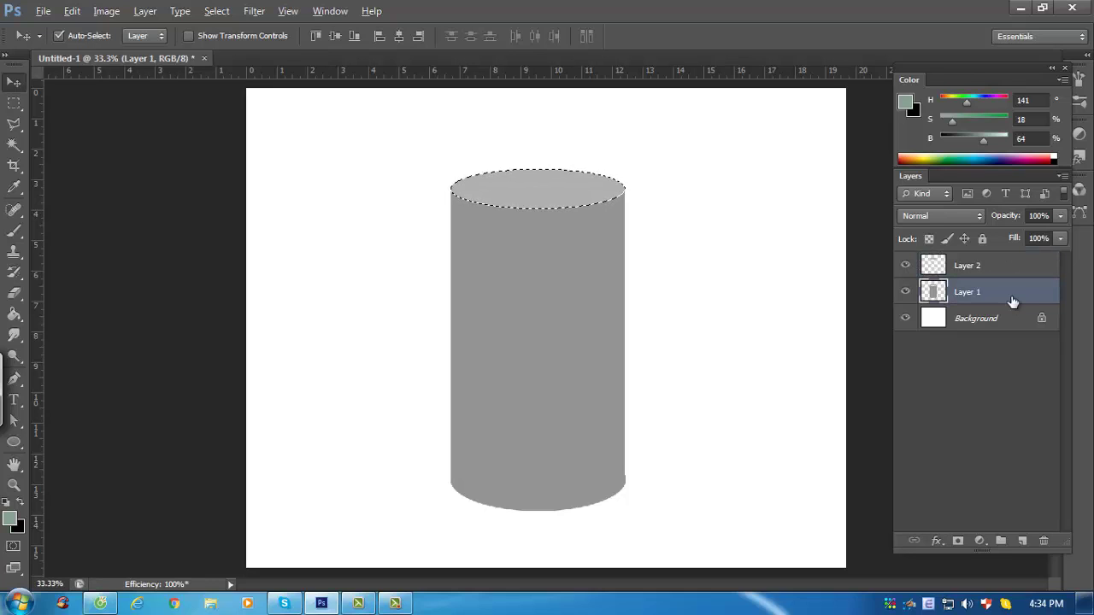
key("ctrl+d")
left_click(1002, 280, "alt")
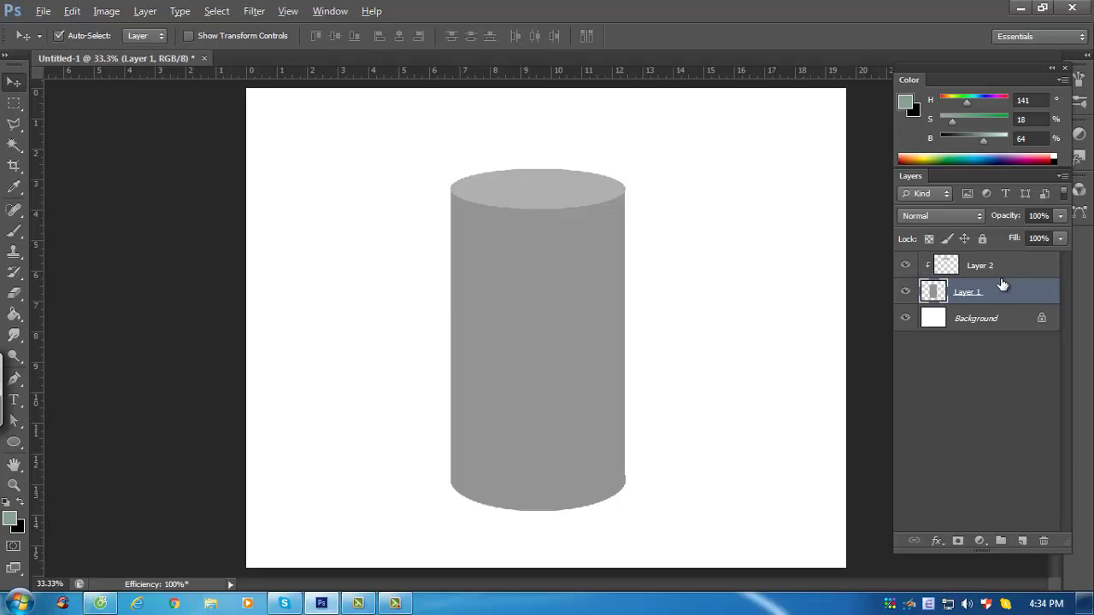
left_click(940, 295, "ctrl")
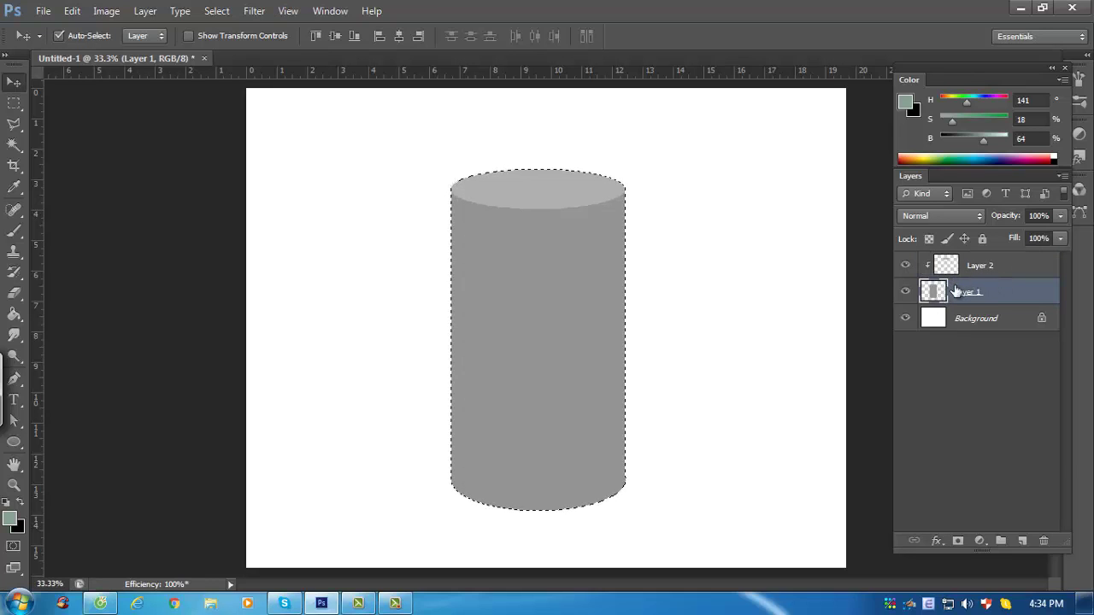
key("ctrl+d")
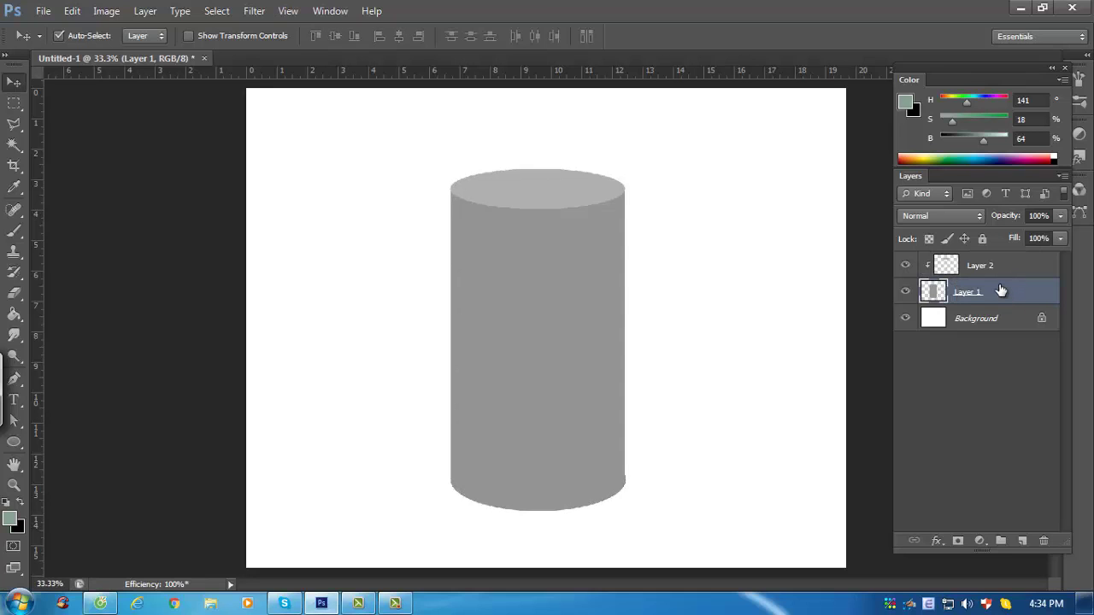
Add a clipped layer directly above Layer 1, sample the body's gray for the brush and set the layer's blending to Multiply
key("ctrl+shift+n")
key("Return")
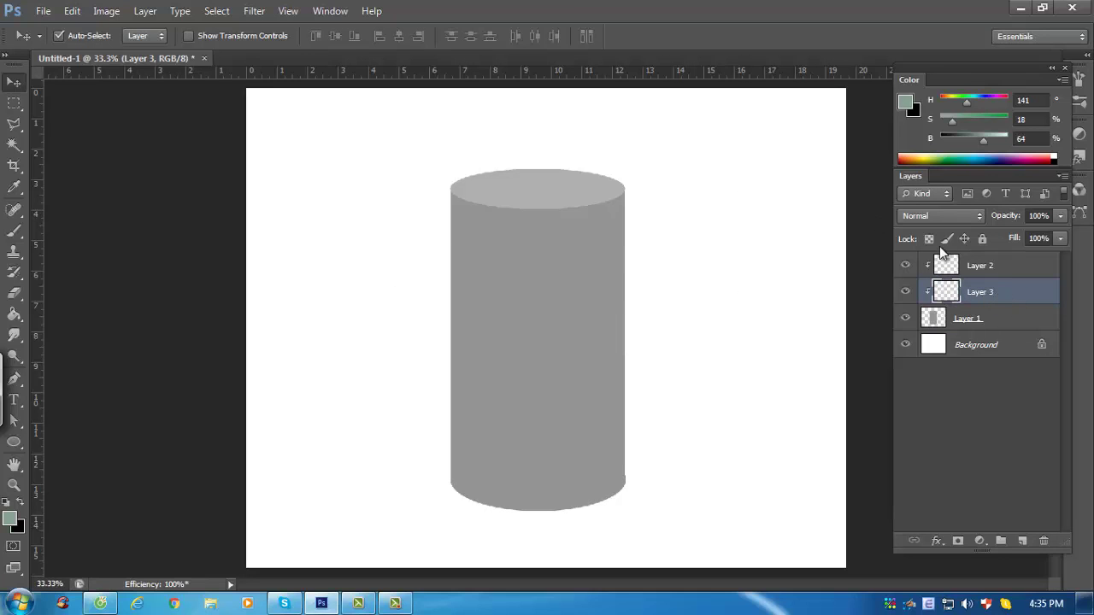
key("b")
left_click(573, 262, "alt")
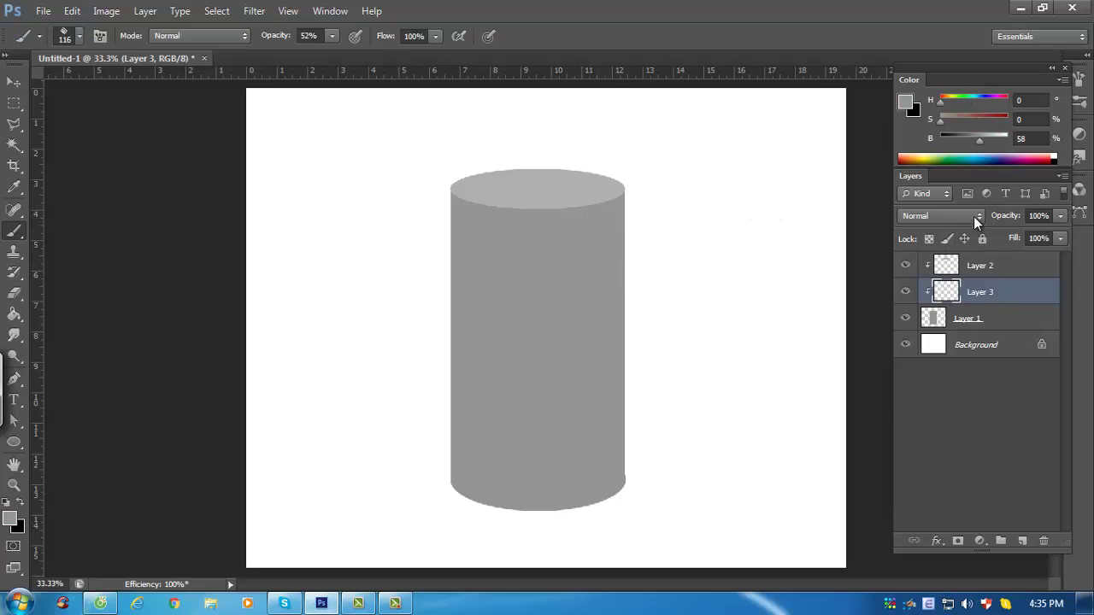
left_click(976, 216)
left_click(936, 59)
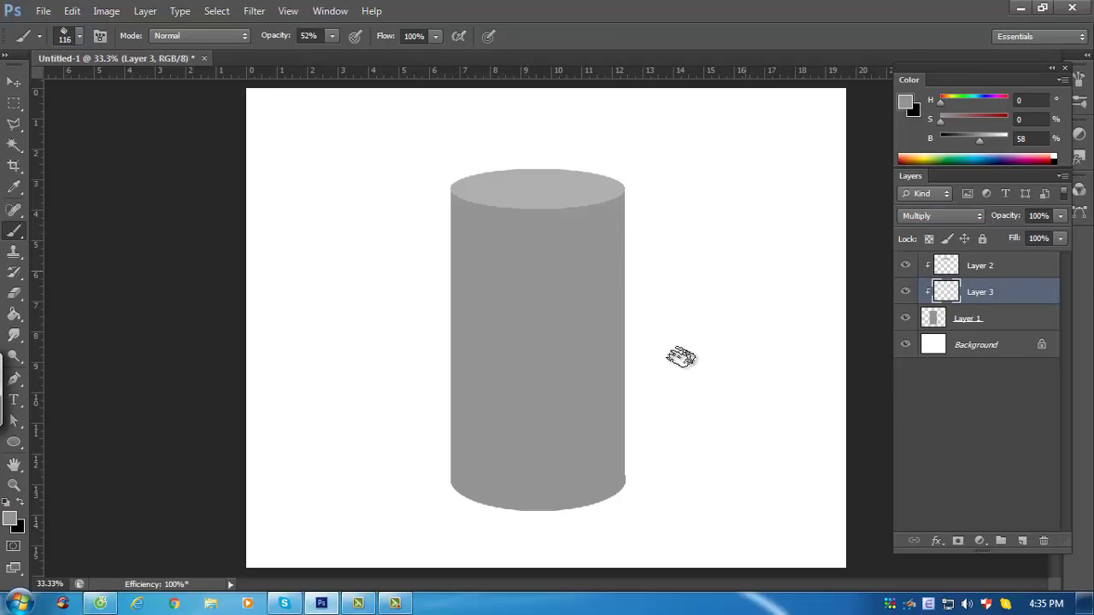
Paint overlapping vertical shadow bands down the body on Layer 3, right of its center, using brush sizes from 48 to 107
left_click_drag(604, 247, 585, 247, "alt")
left_click_drag(582, 207, 582, 512, "shift")
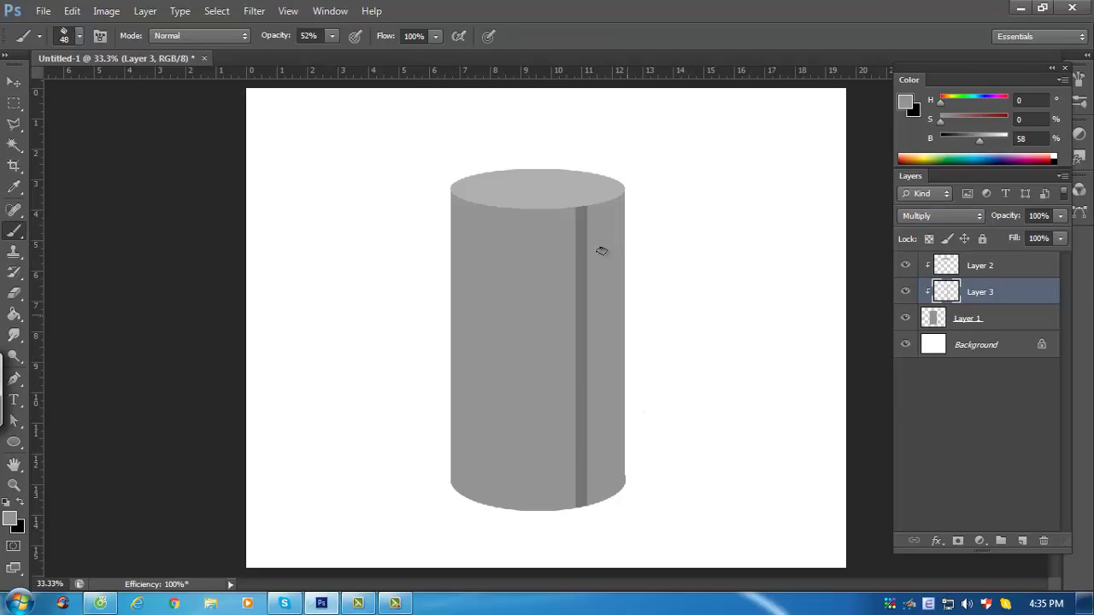
mouse_move(597, 240)
left_mouse_down("alt")
mouse_move(611, 240)
mouse_move(631, 610)
left_mouse_up("alt")
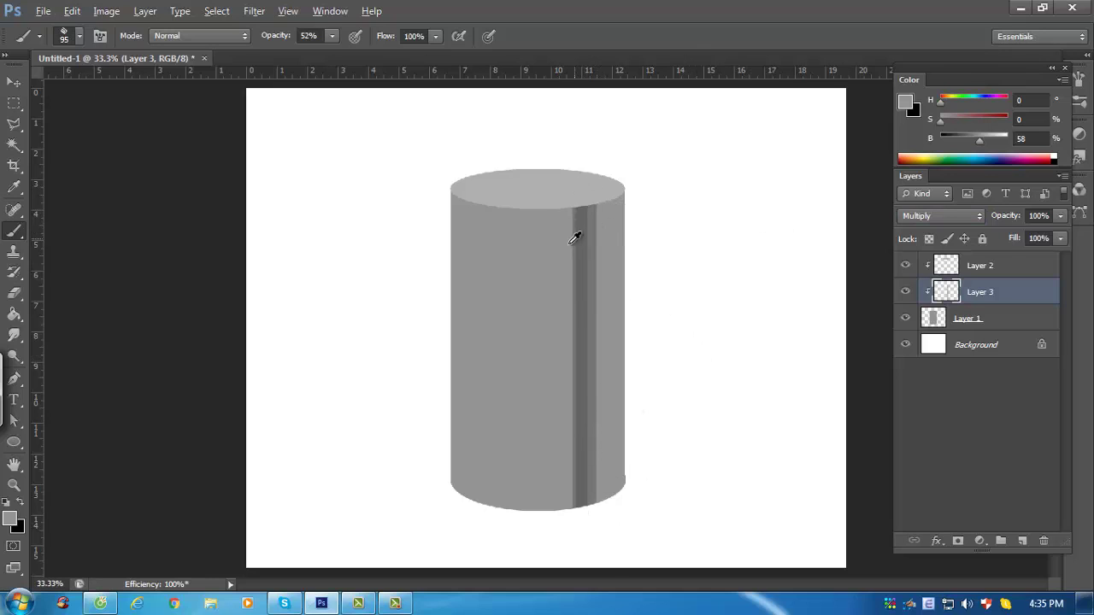
left_click_drag(576, 239, 580, 239, "alt")
left_click_drag(561, 181, 561, 511, "shift")
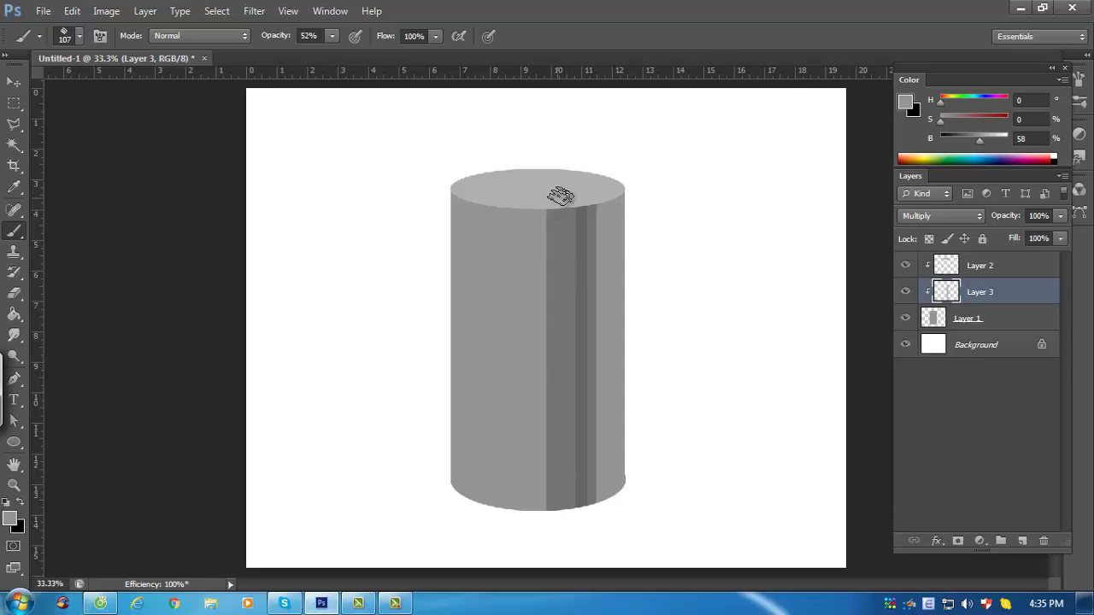
left_click_drag(567, 195, 615, 608, "shift")
Shade both side edges of the body with vertical strokes and paint a wide central band with a size 209 brush
left_click_drag(453, 179, 495, 552)
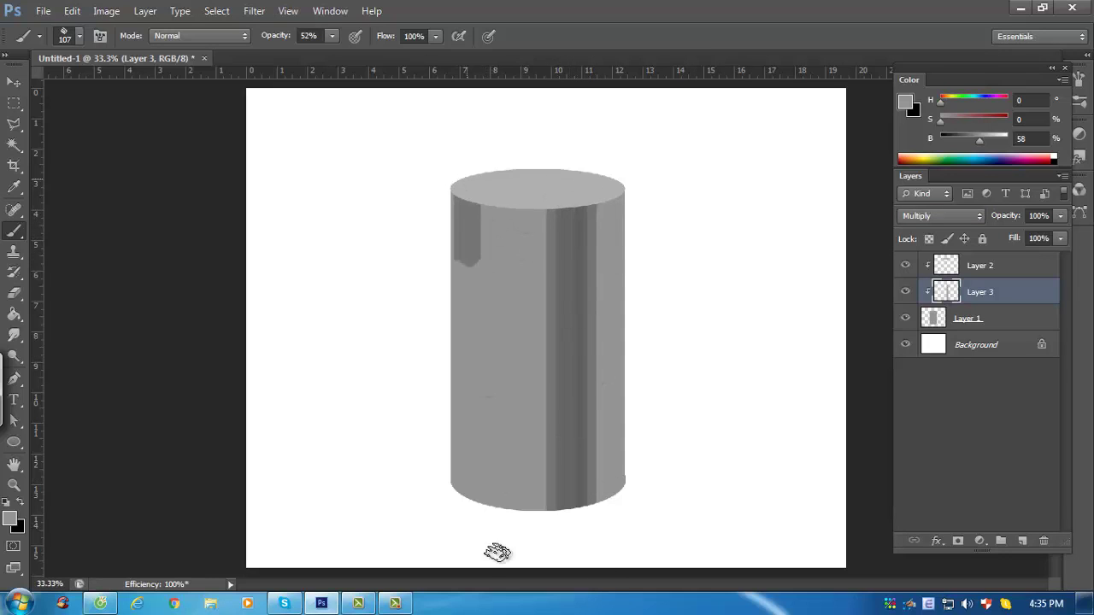
left_click_drag(622, 179, 653, 513)
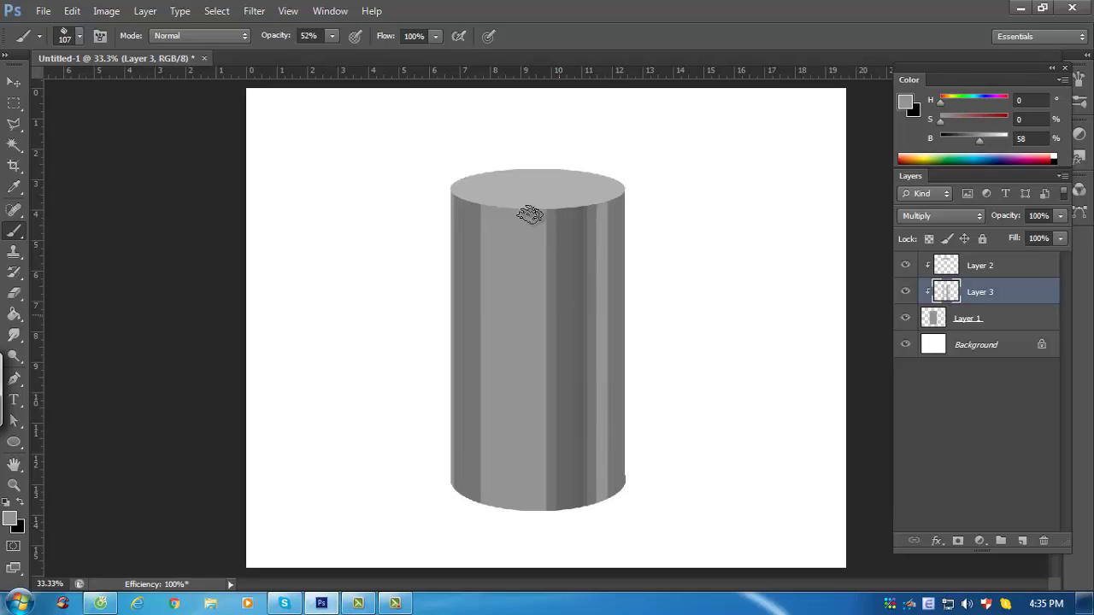
left_click_drag(525, 221, 555, 221)
left_click_drag(532, 183, 544, 590)
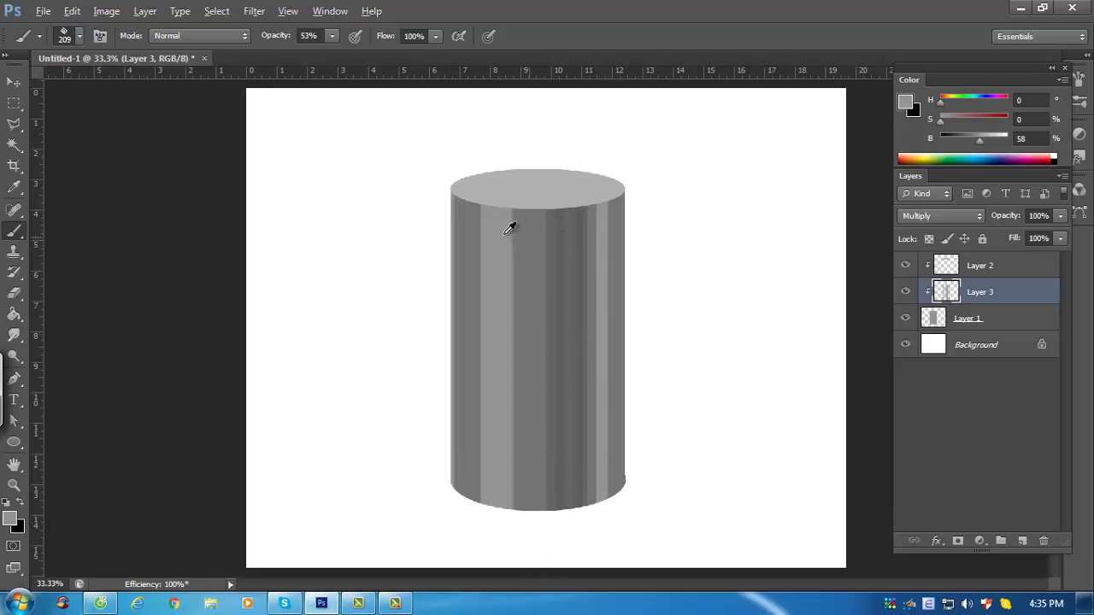
Deepen the band right of center with a darker sampled gray, and darken the body's left side with a lighter sampled gray
left_click(549, 235, "alt")
left_click_drag(569, 208, 566, 592)
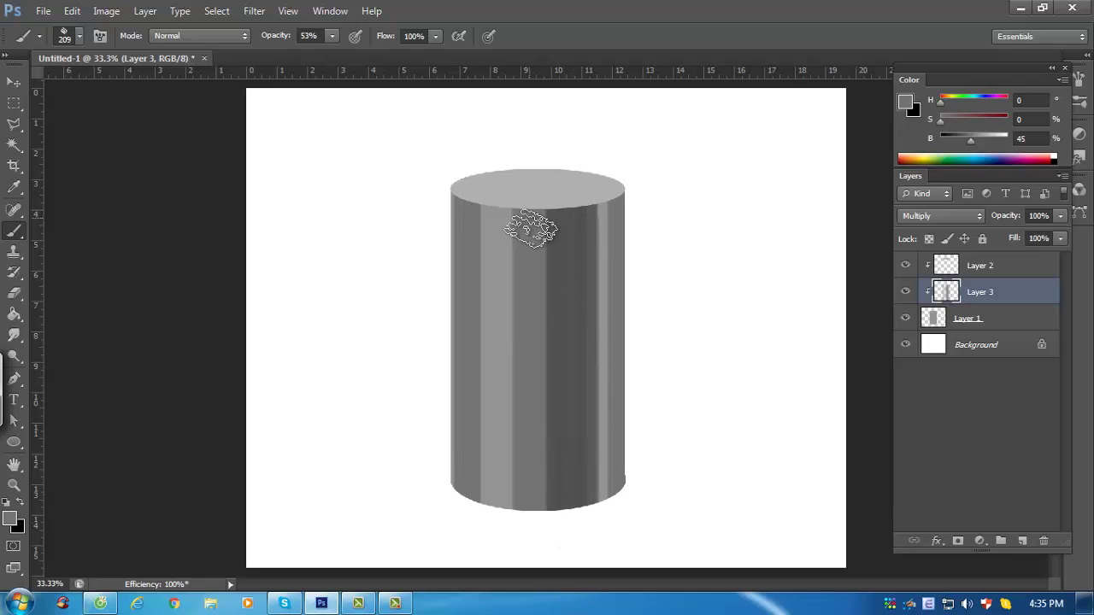
left_click_drag(540, 204, 553, 606)
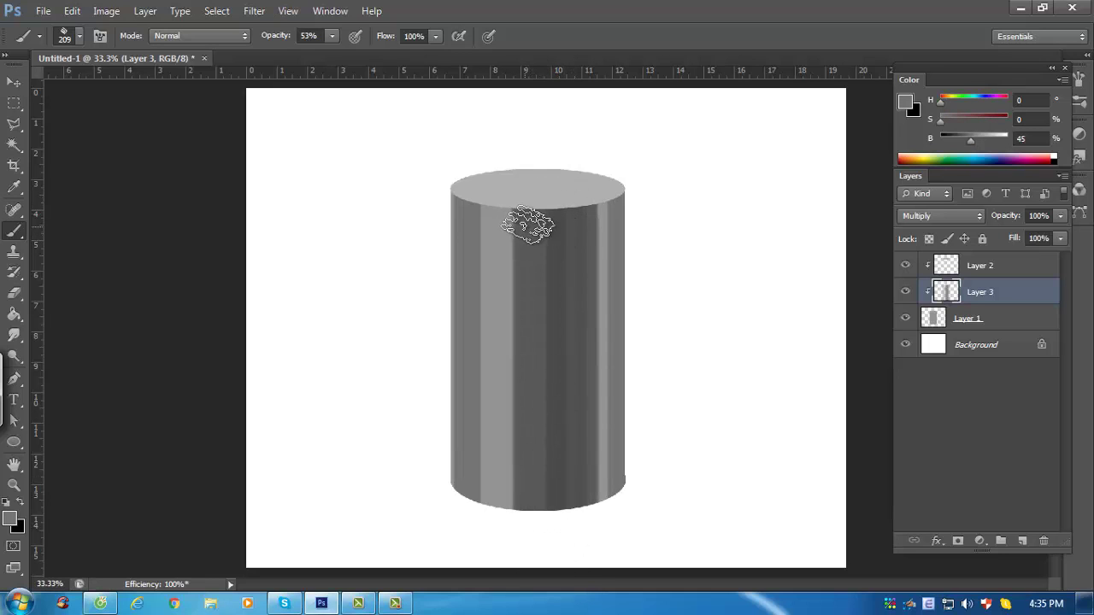
key("ctrl+z")
left_click(483, 227, "alt")
left_click_drag(481, 206, 481, 520)
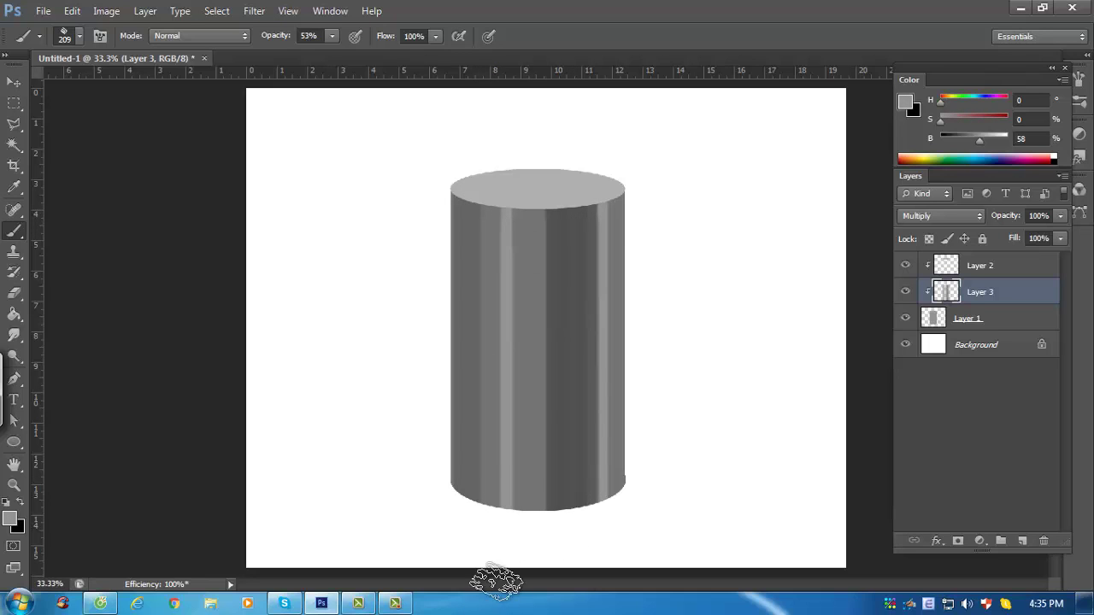
left_click(594, 232, "alt")
left_click_drag(602, 210, 622, 606)
key("ctrl+z")
Sample the darker gray near the body's right edge and paint vertical strokes over that edge and the center band
left_click(616, 222, "alt")
left_click_drag(617, 213, 642, 606)
left_click_drag(547, 233, 567, 513)
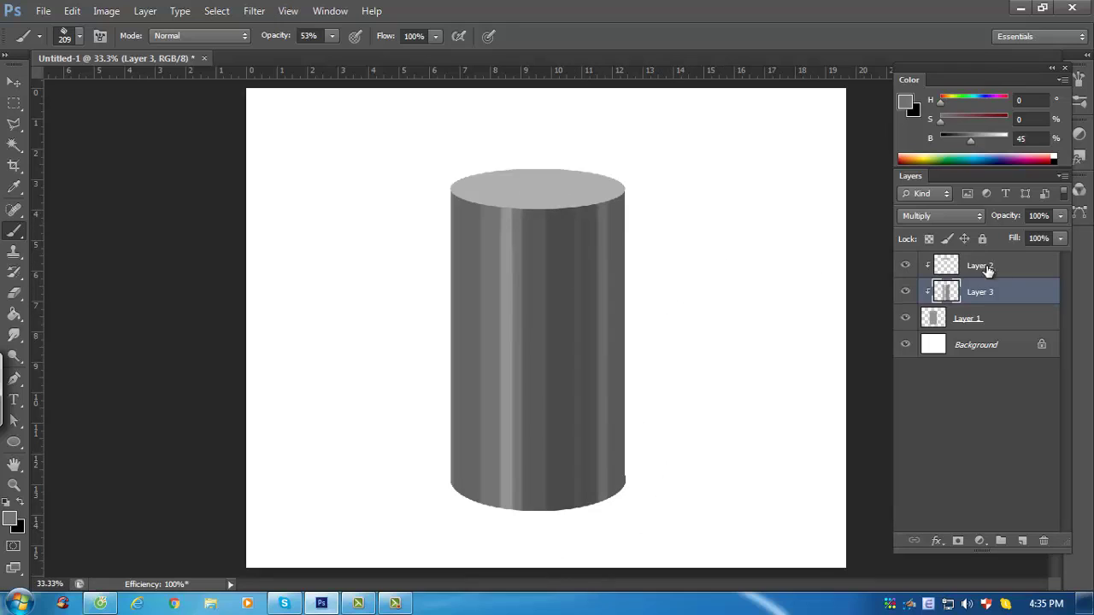
Check Layer 2 by toggling its visibility, then release it from the clipping mask
left_click(908, 267)
left_click(908, 267)
left_click(922, 275)
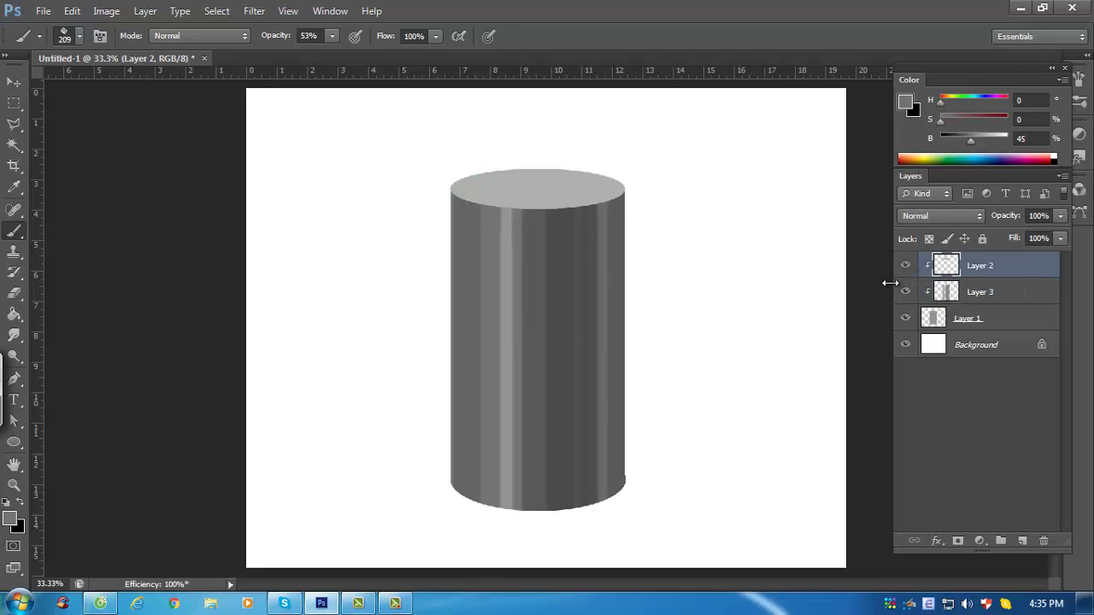
left_click(1032, 275, "alt")
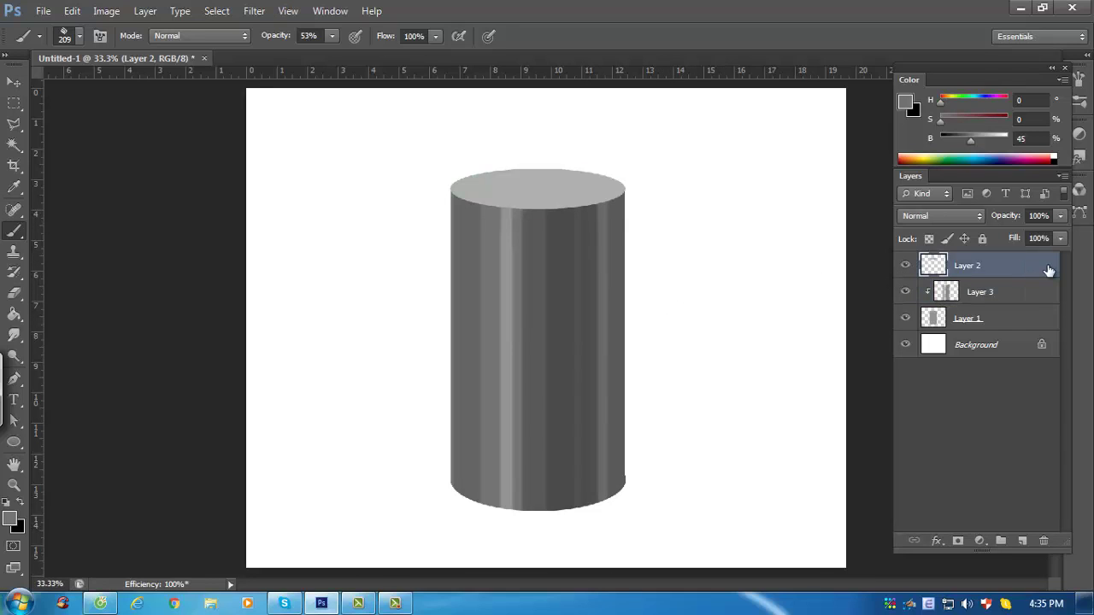
Add a new layer in Multiply mode above Layer 2 and clip it to Layer 2
key("ctrl+shift+n")
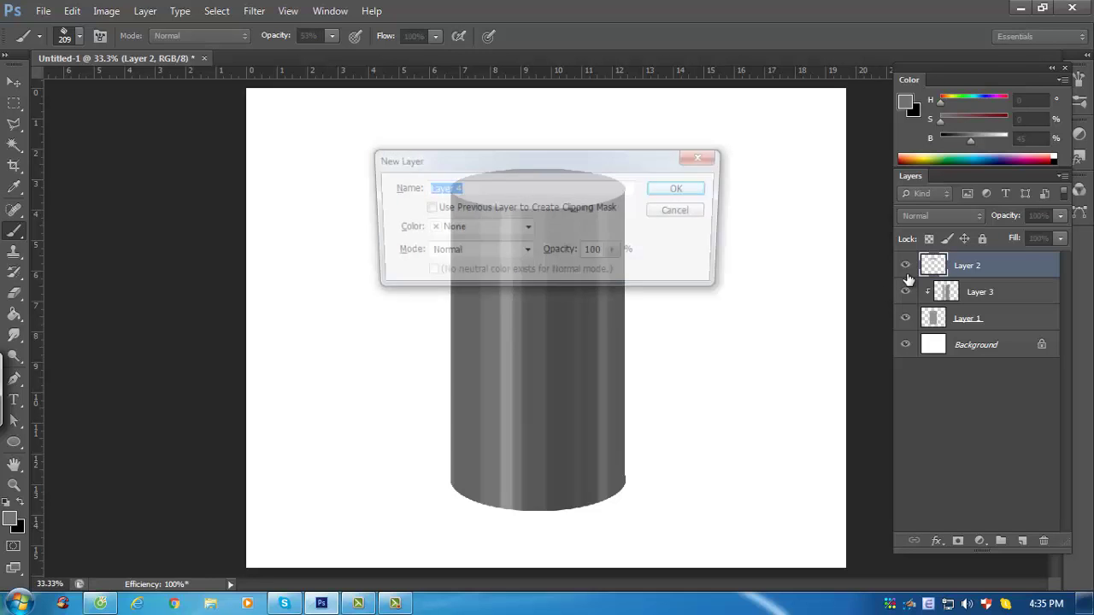
left_click(526, 252)
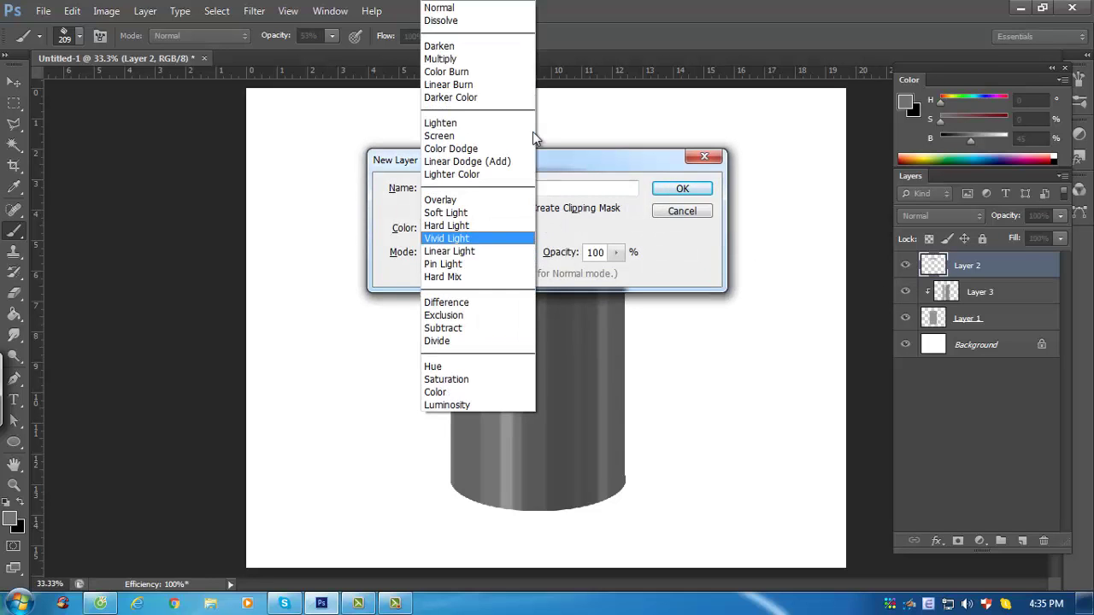
left_click(479, 66)
left_click(682, 188)
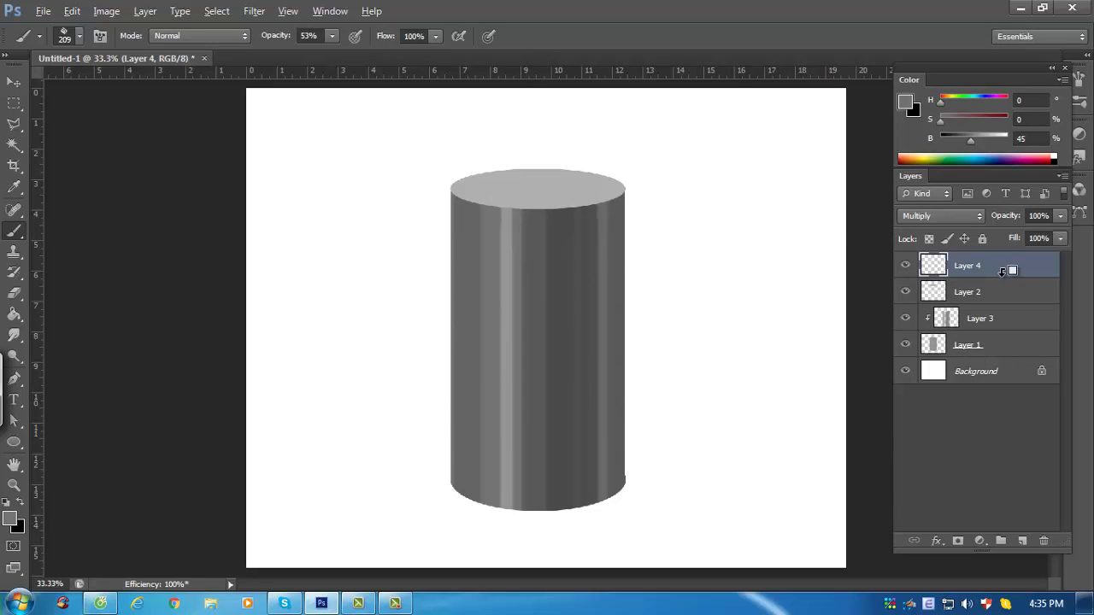
left_click(1003, 270, "alt")
Sample the top ellipse's light gray, try a flat Paint Bucket fill on Layer 4, and undo that fill
key("g")
left_click(551, 180, "alt")
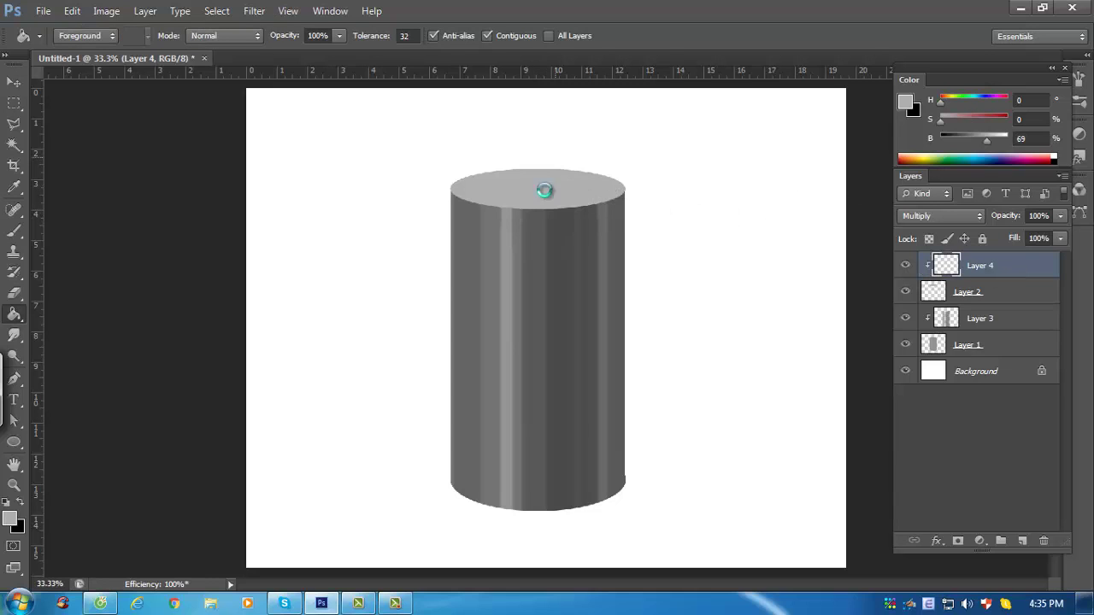
left_click(545, 191)
key("ctrl+z")
Shade the top ellipse on Layer 4 with foreground-to-transparent linear gradients in the sampled gray
right_click(24, 318)
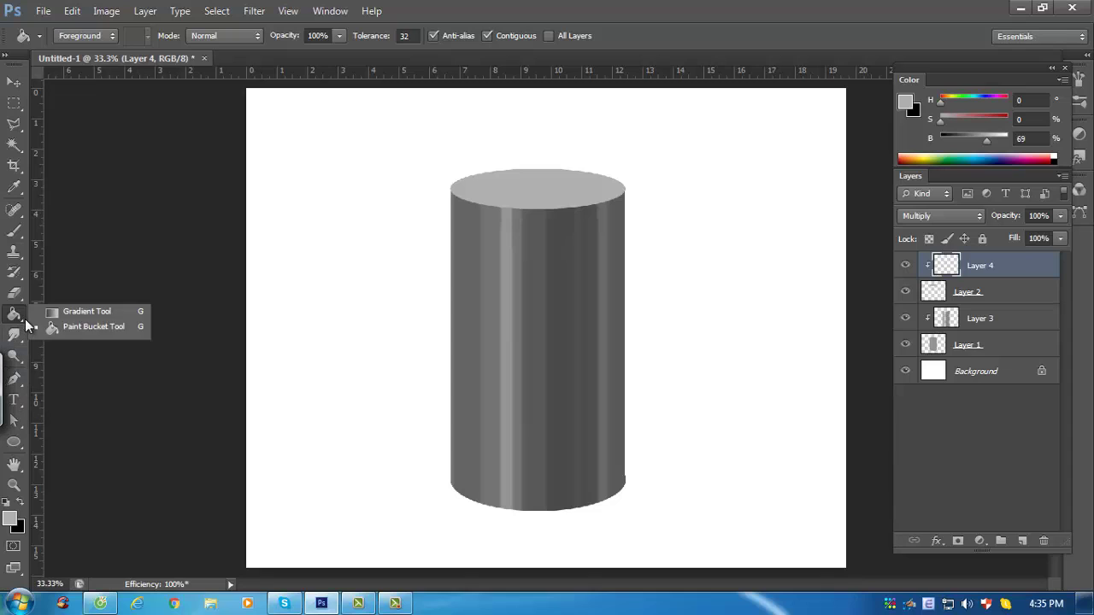
left_click(68, 314)
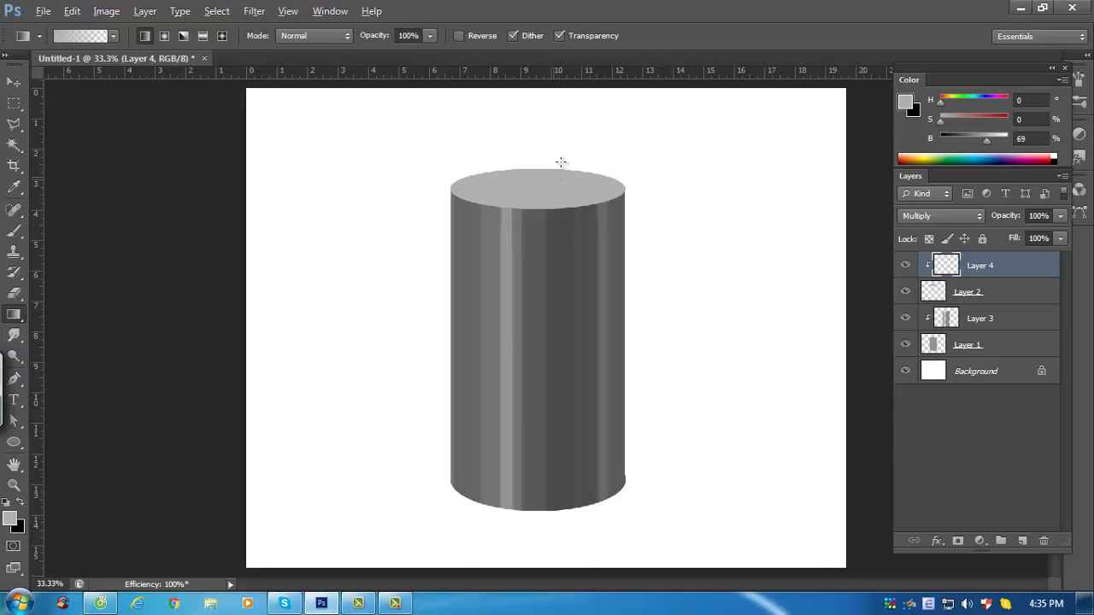
left_click_drag(545, 203, 553, 159)
mouse_move(547, 201)
left_mouse_down()
mouse_move(561, 147)
mouse_move(579, 134)
left_mouse_up()
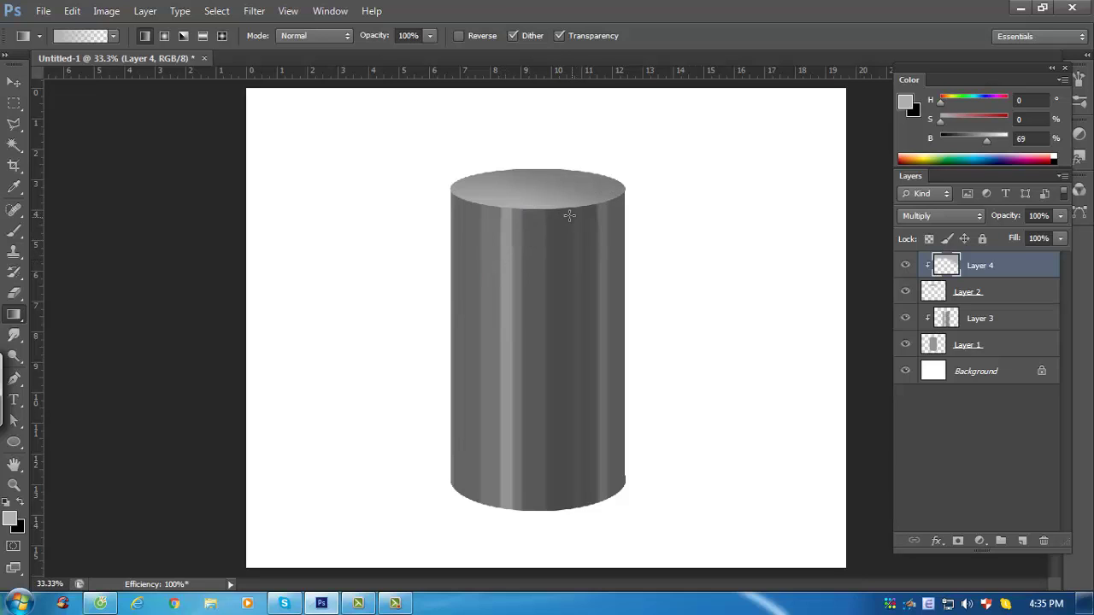
Apply a Motion Blur with a distance of 226 pixels to the body shading on Layer 3, following its vertical bands
key("b")
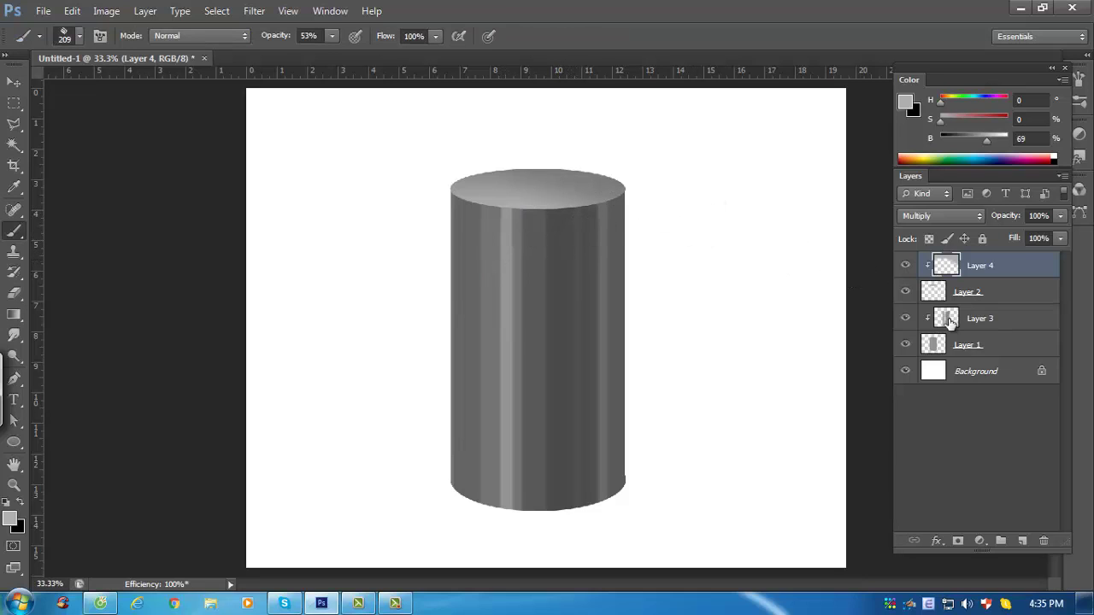
left_click(1007, 321)
left_click(905, 319)
left_click(905, 318)
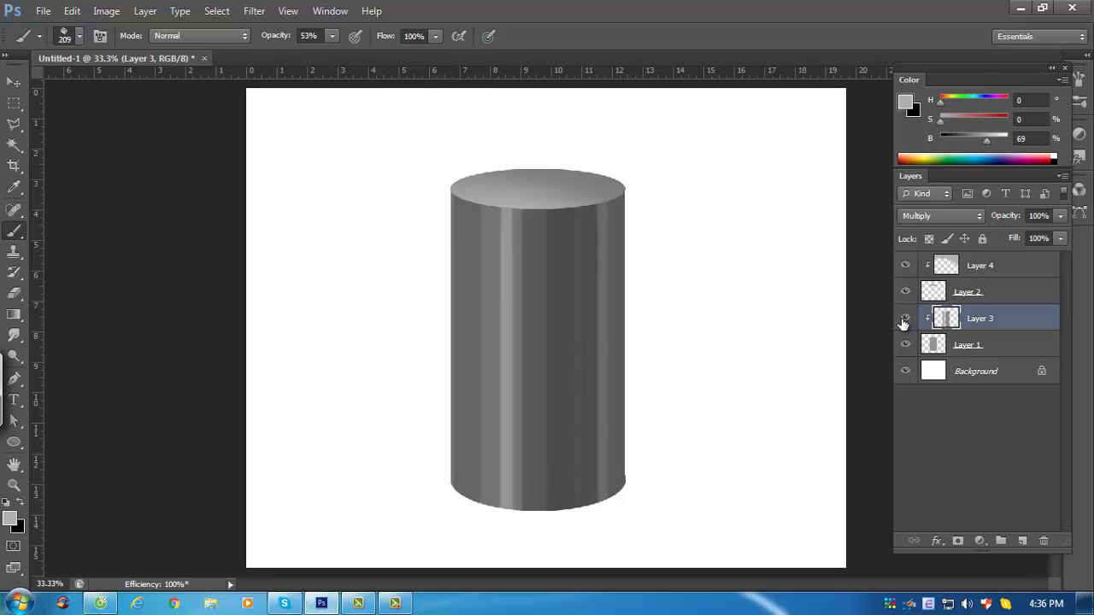
key("ctrl+alt+f")
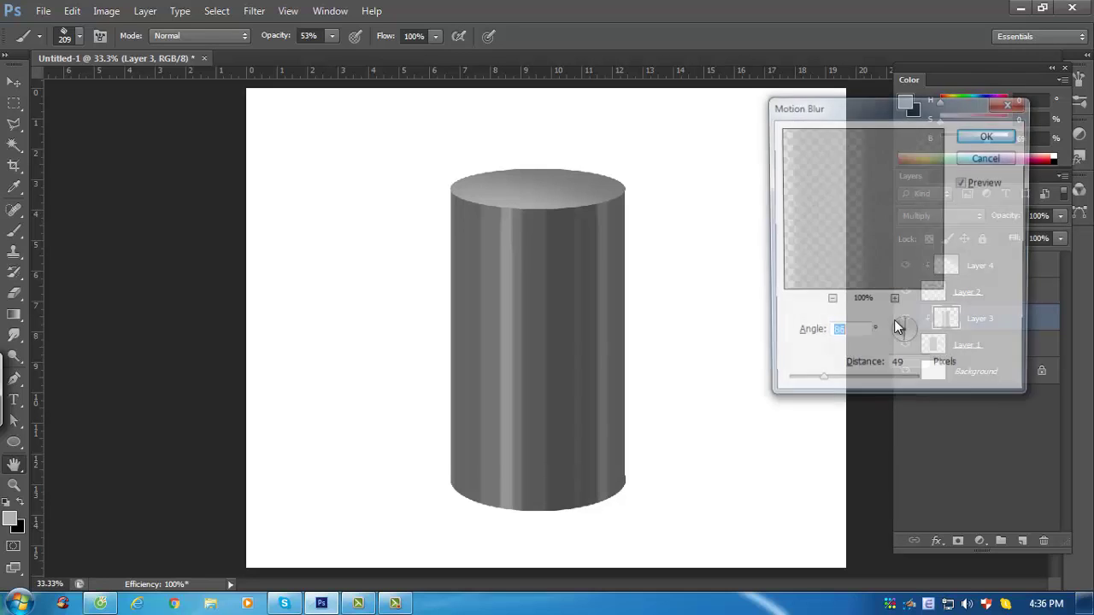
left_click_drag(828, 389, 840, 391)
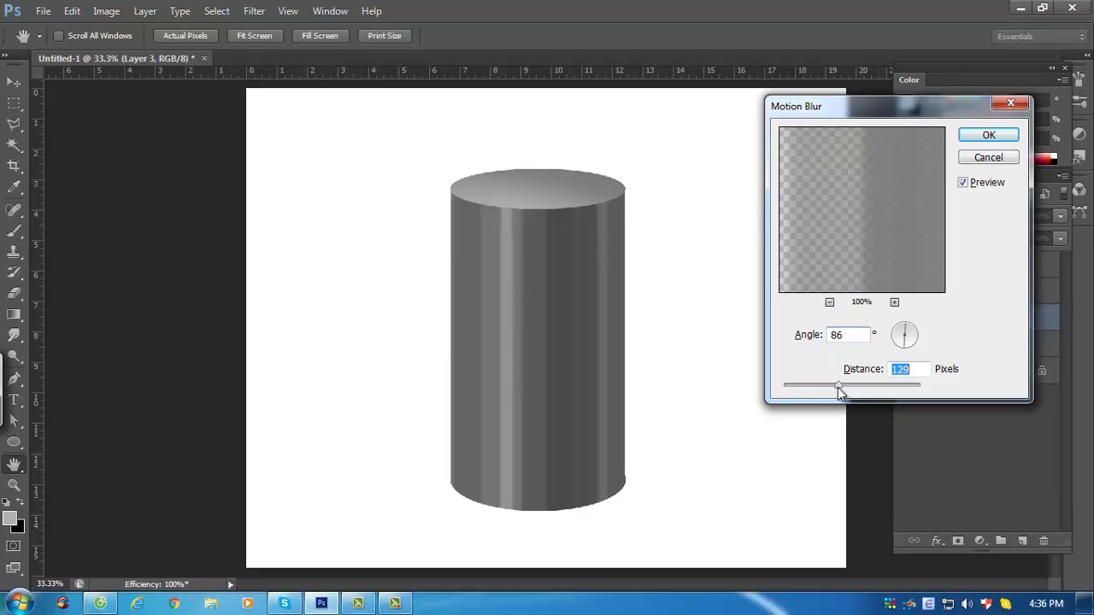
left_click(907, 340)
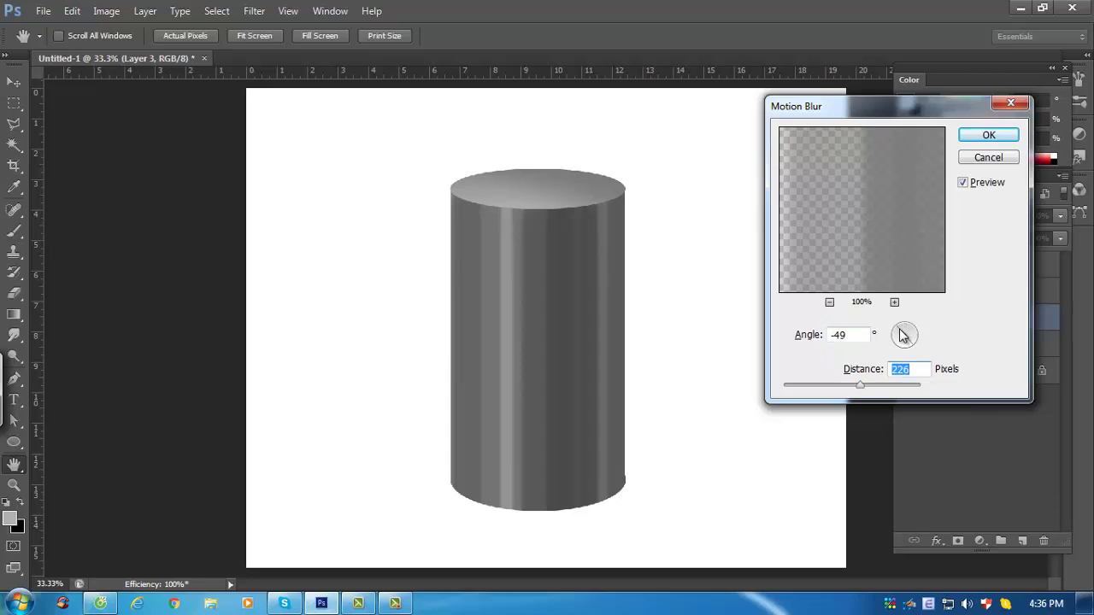
key("Return")
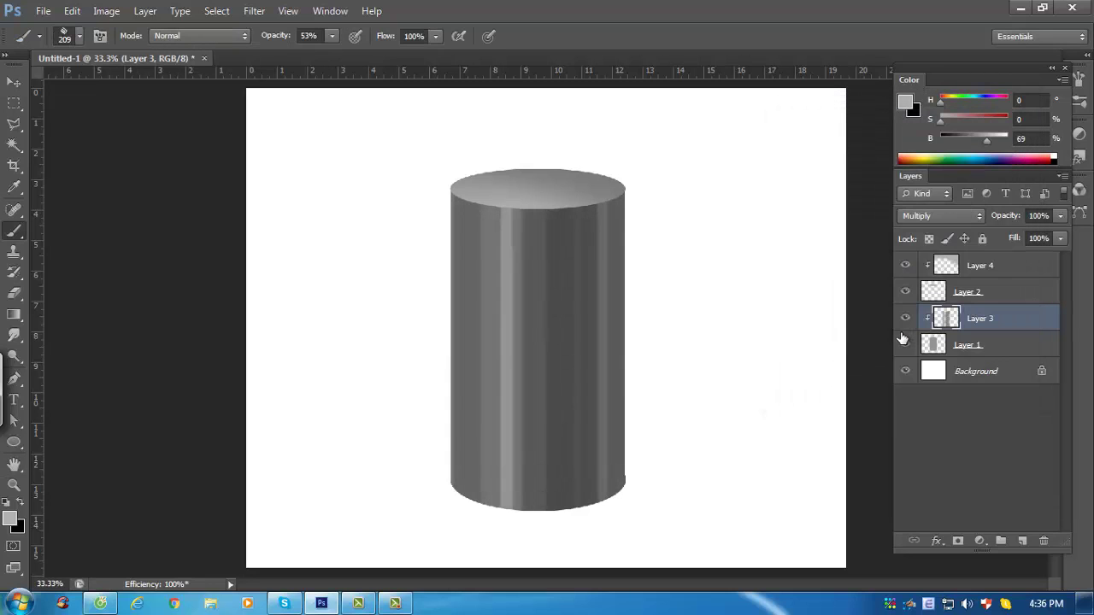
Apply a Gaussian Blur with a 10.0-pixel radius to the body shading on Layer 3
key("alt+t")
key("b")
key("g")
mouse_move(782, 379)
left_mouse_down()
mouse_move(770, 378)
mouse_move(788, 380)
left_mouse_up()
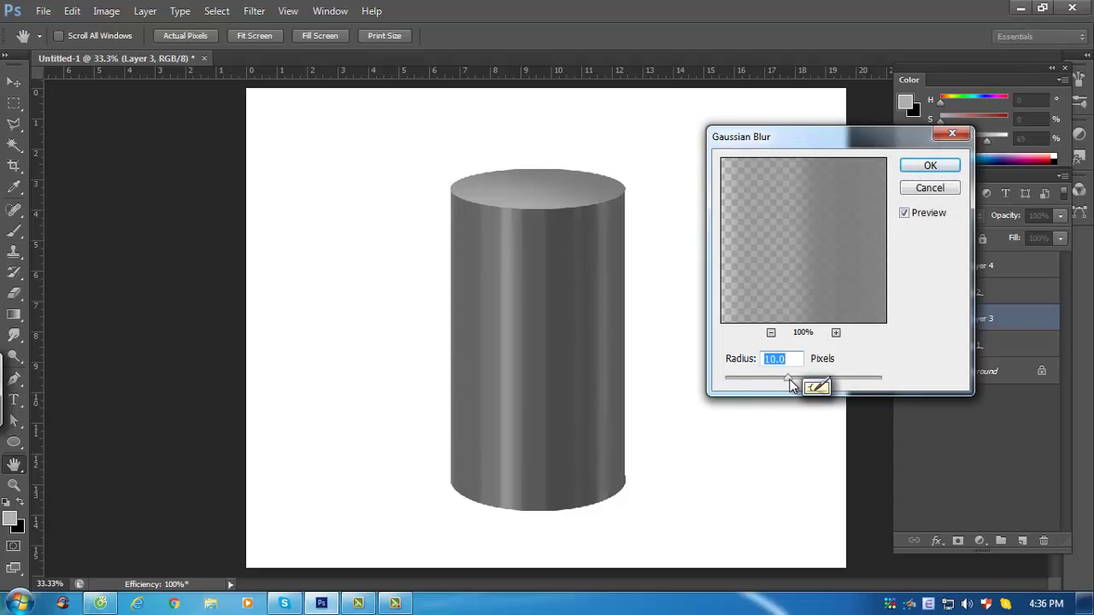
key("Return")
Stretch Layer 3's shading toward the right to a width of about 109% with Free Transform
key("v")
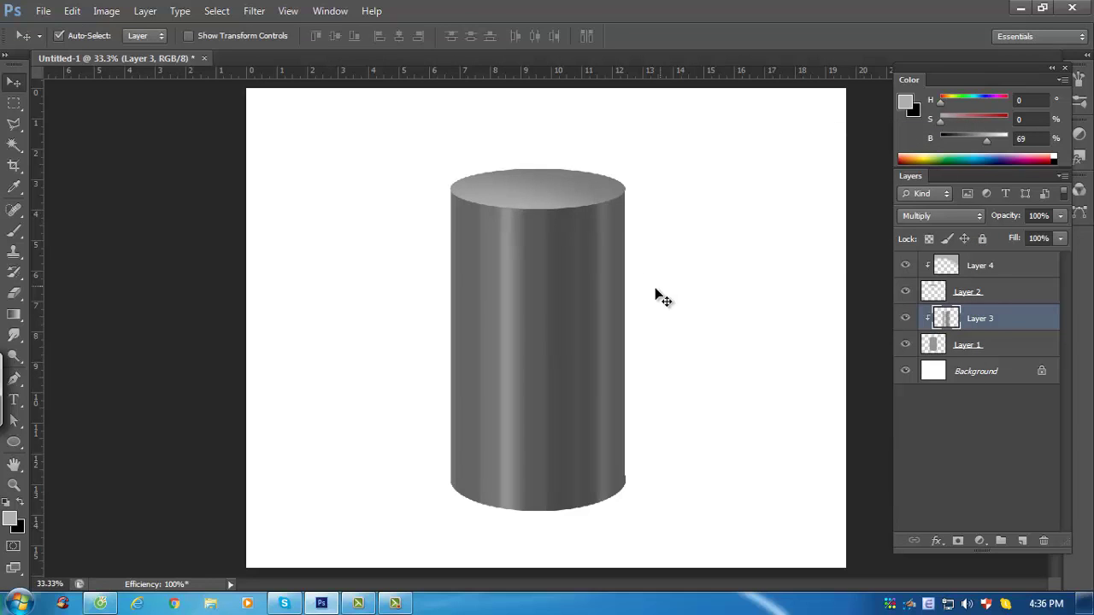
key("ctrl+minus")
key("ctrl+minus")
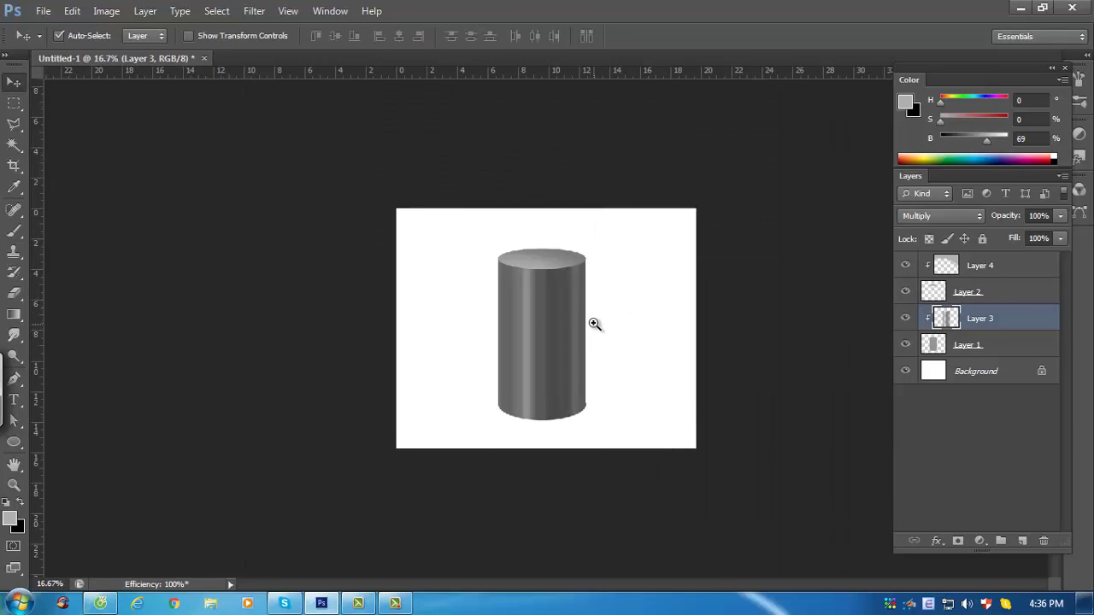
key("ctrl+plus")
key("ctrl+plus")
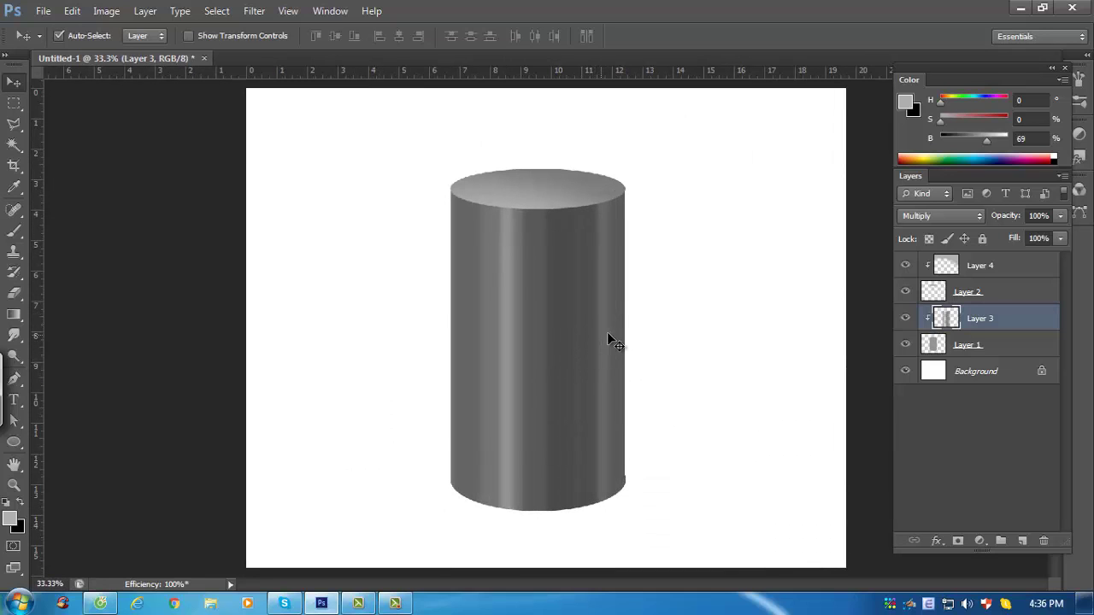
key("ctrl+minus")
key("ctrl+t")
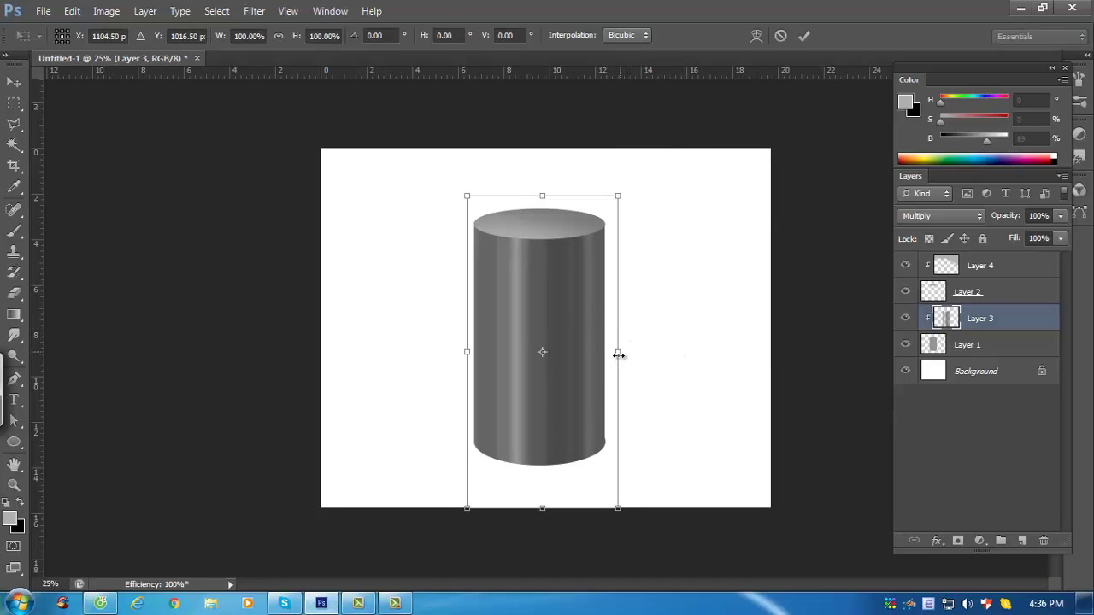
left_click_drag(618, 355, 632, 350)
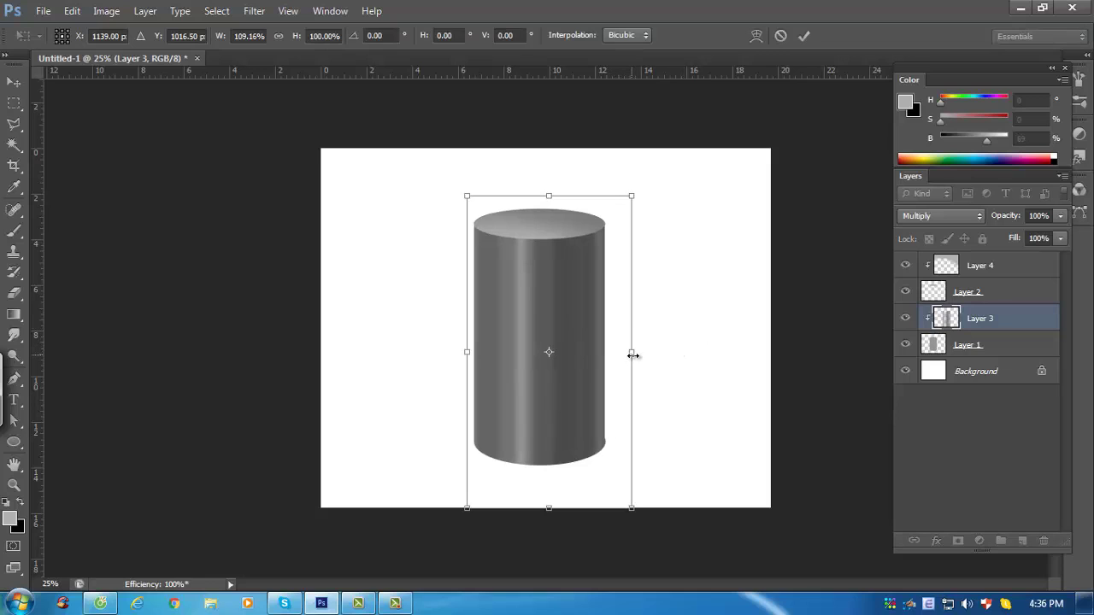
key("Return")
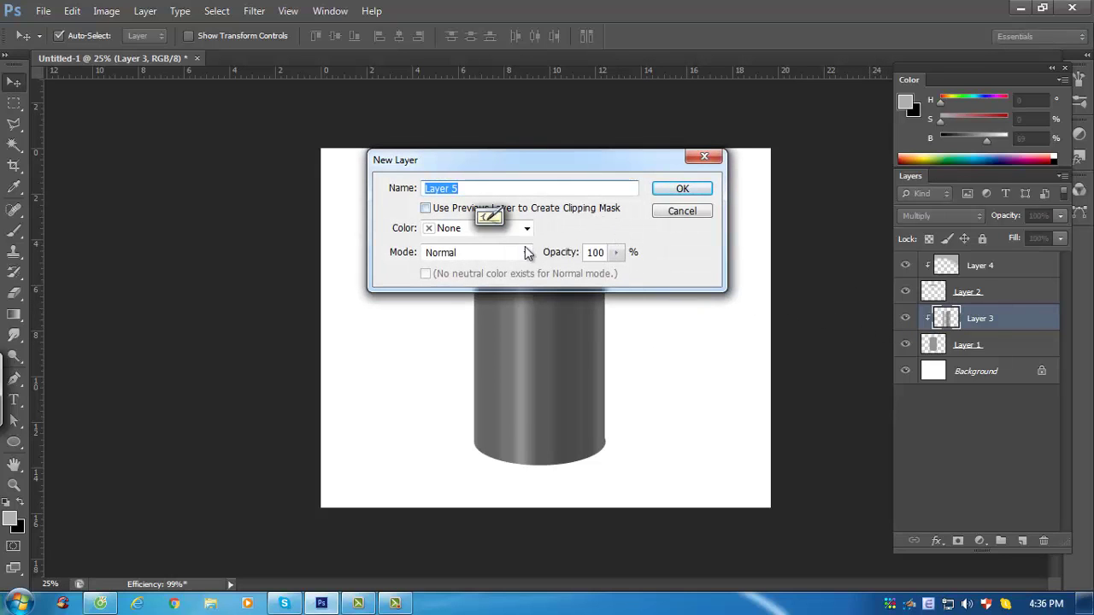
Add a new layer in Screen mode above Layer 3, clip it to the cylinder body and get the Brush ready
left_click(526, 252)
left_click(478, 135)
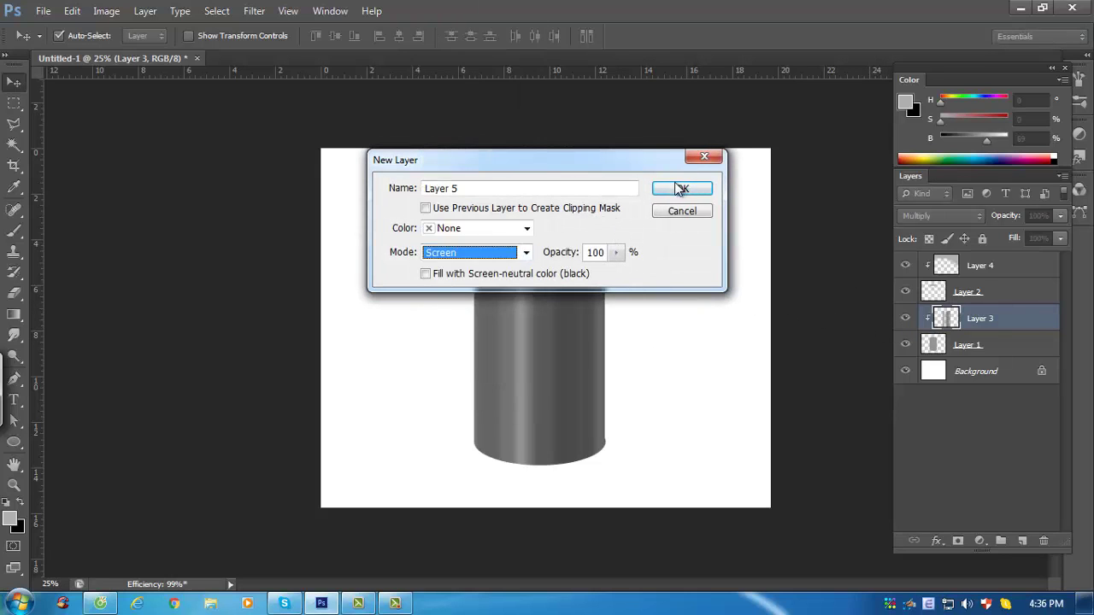
left_click(681, 188)
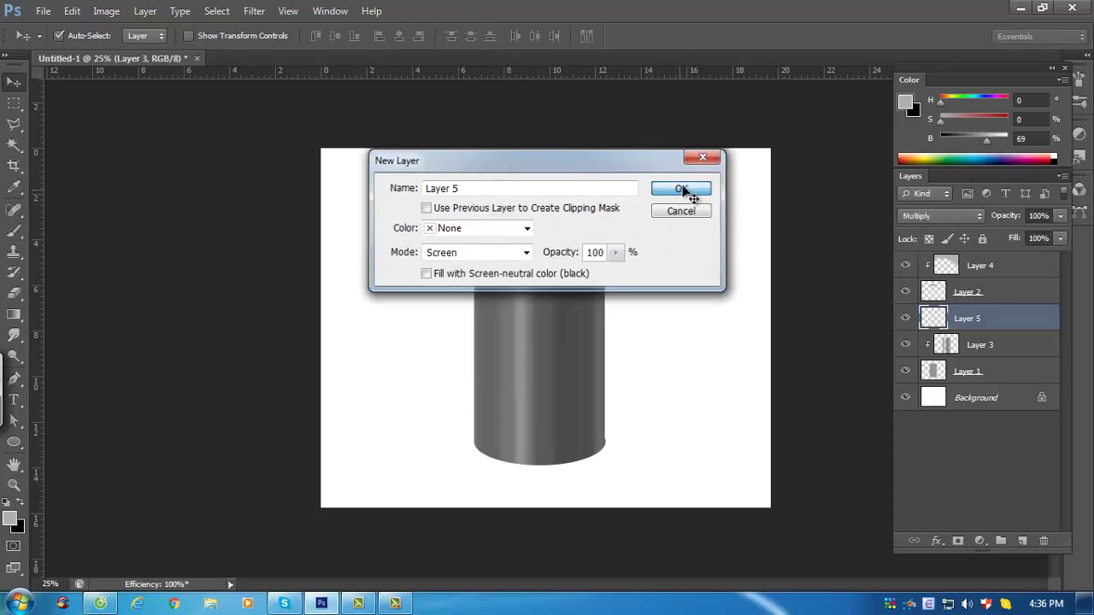
left_click(1022, 327, "alt")
key("b")
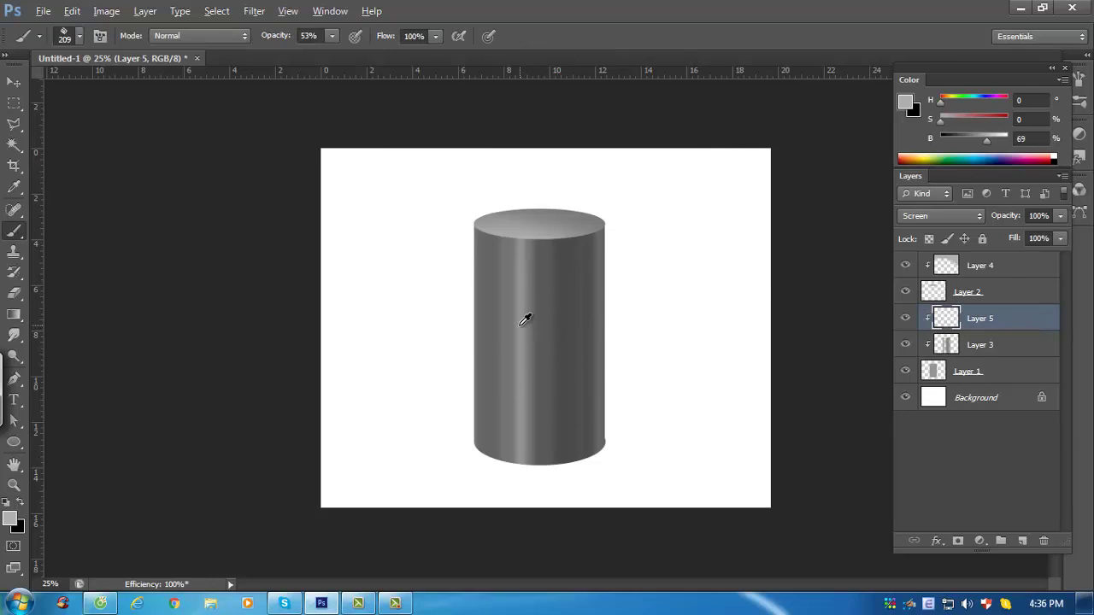
left_click(520, 335, "alt")
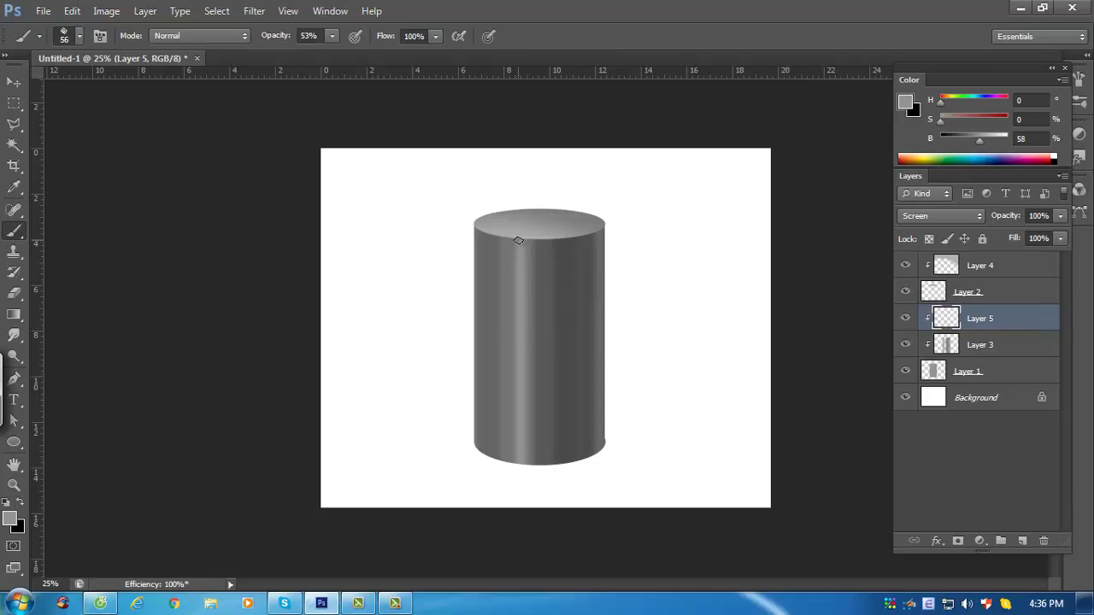
left_click_drag(517, 242, 517, 461)
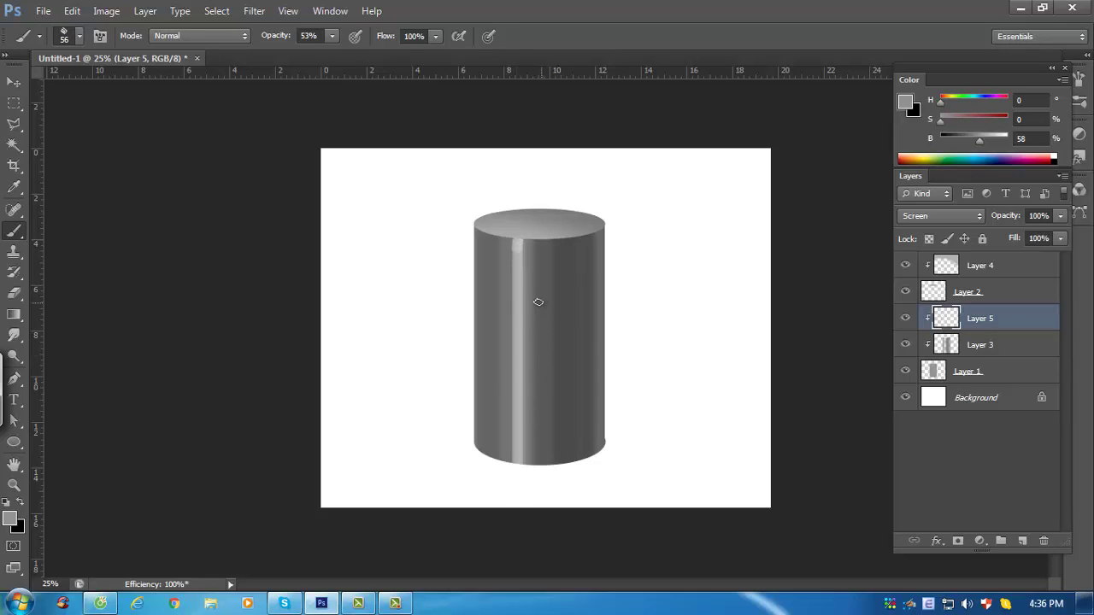
key("ctrl+z")
Paint gray highlight streaks on Layer 5 at 40% opacity: 112 px along the body's light left band and 62 px along its right edge
right_click(517, 254, "alt")
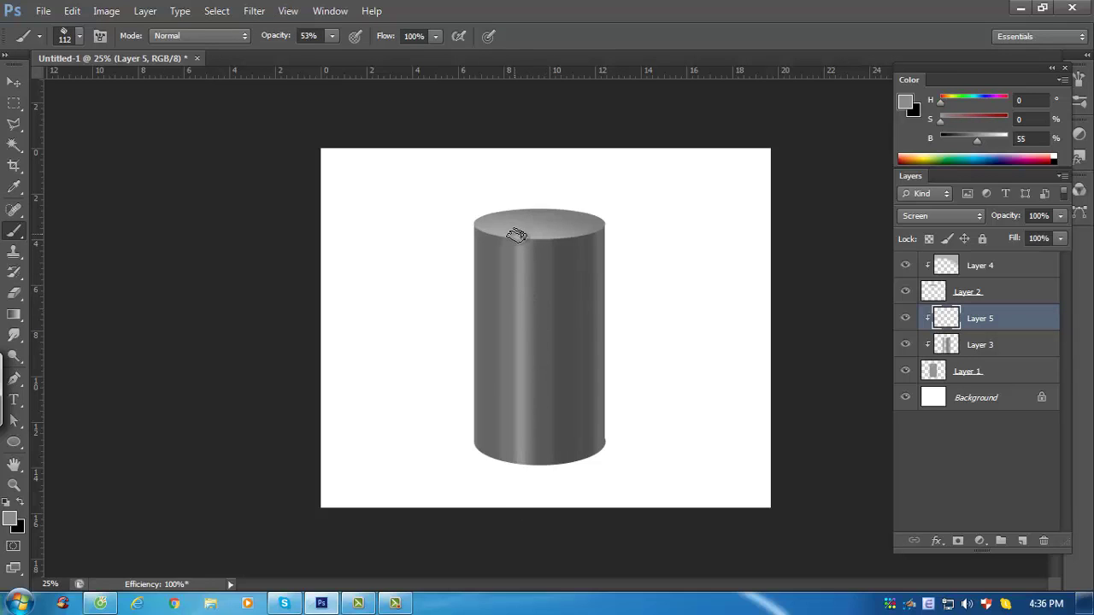
left_click_drag(519, 233, 513, 505)
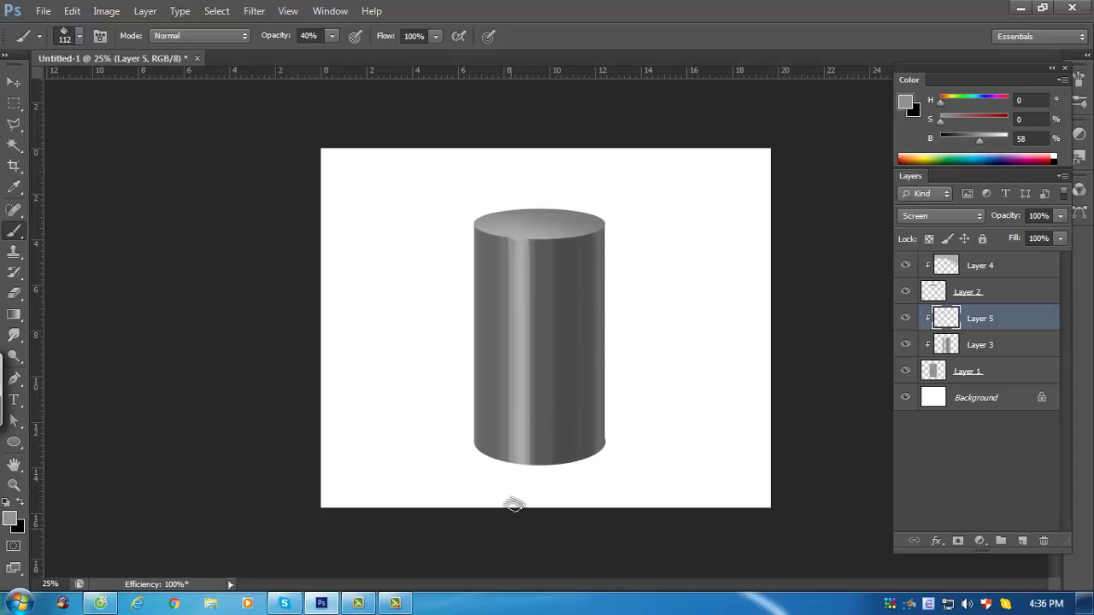
left_click(603, 236, "alt")
left_click_drag(604, 236, 617, 537)
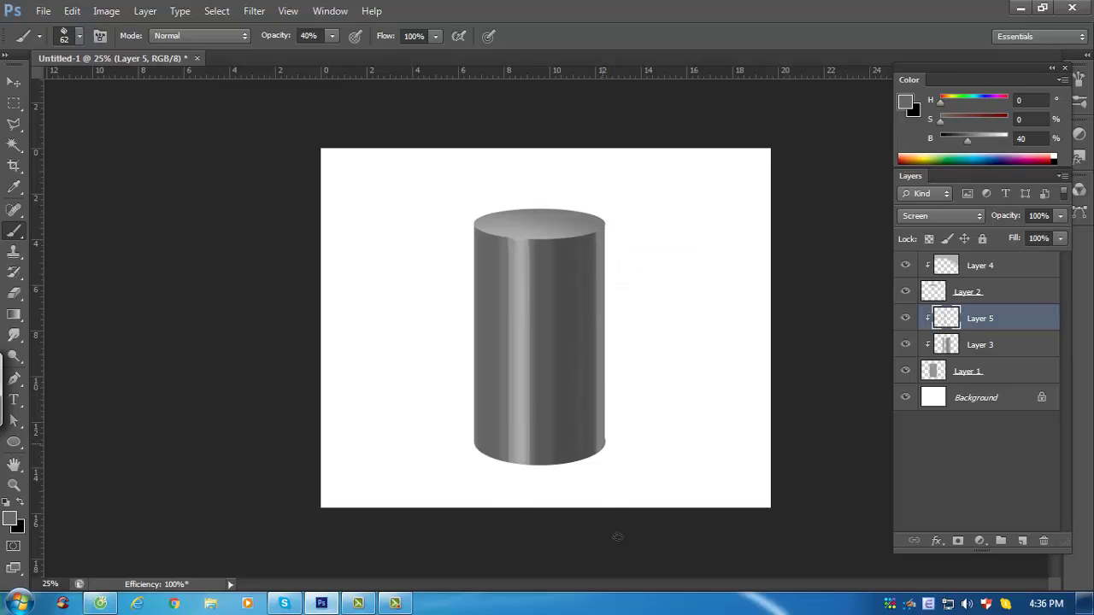
Apply a Gaussian Blur with a 31.9-pixel radius to Layer 5's highlights and compare the body with the layer hidden and shown
key("ctrl+alt+f")
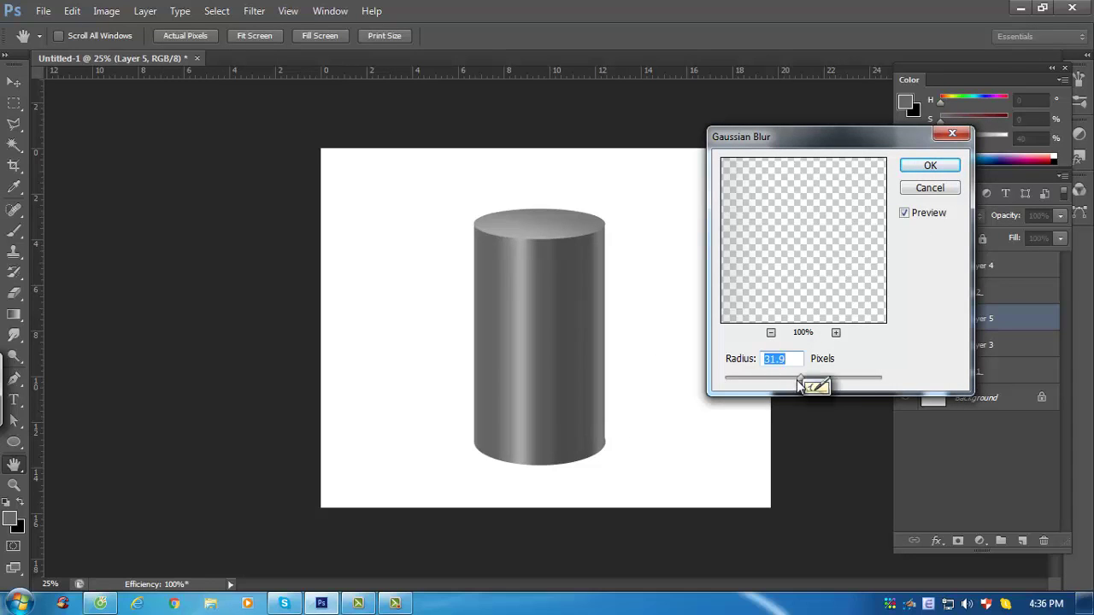
key("Return")
left_click(906, 322)
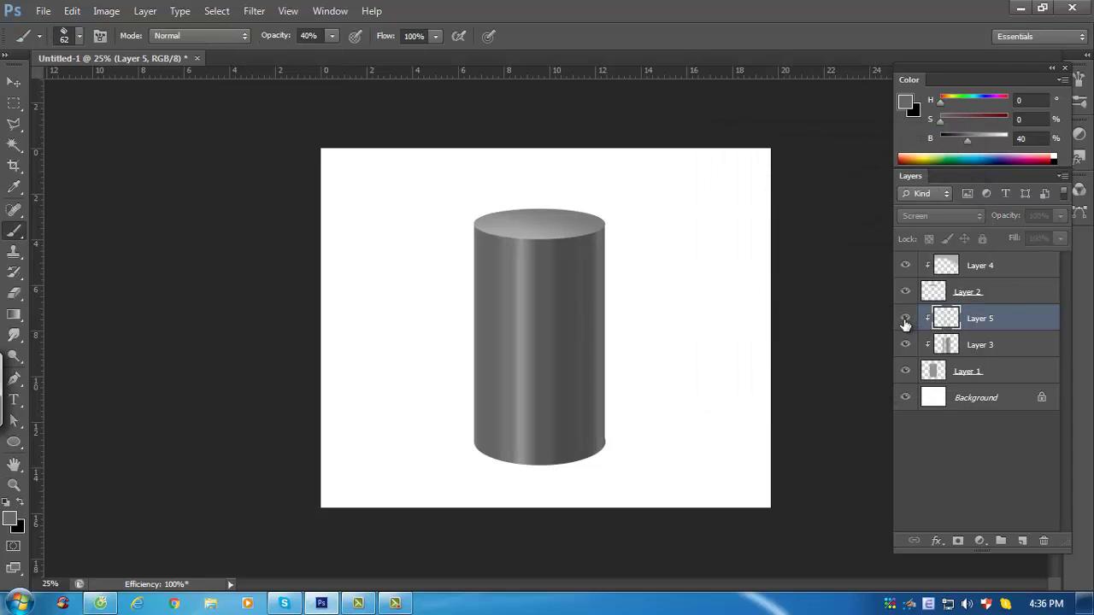
left_click(906, 321)
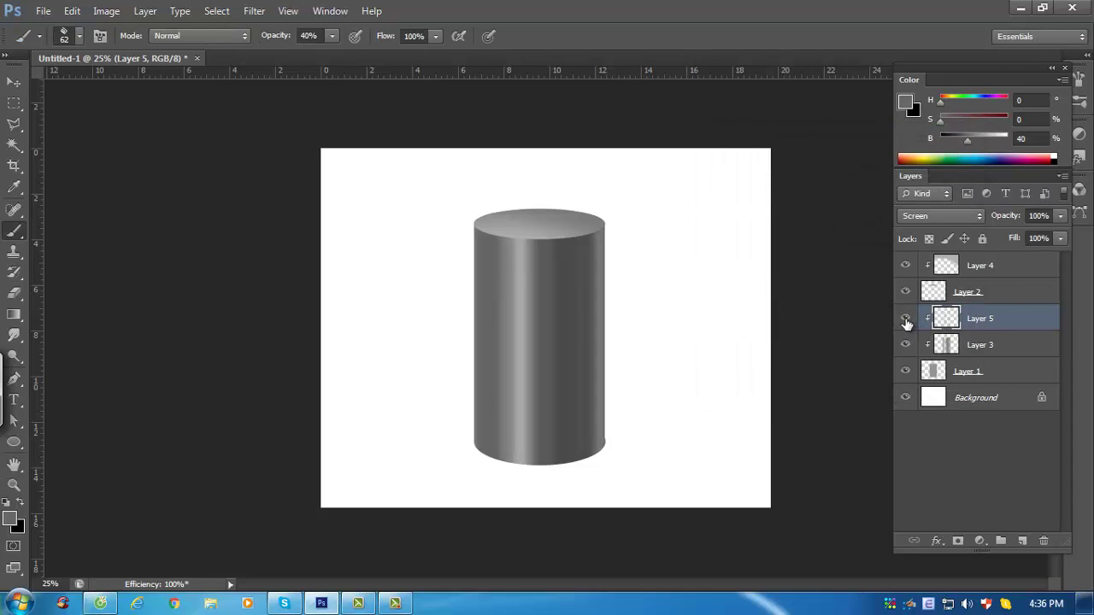
Add a new Normal layer above Layer 5 and enlarge the brush to 269 px
left_click(964, 156)
key("ctrl+shift+n")
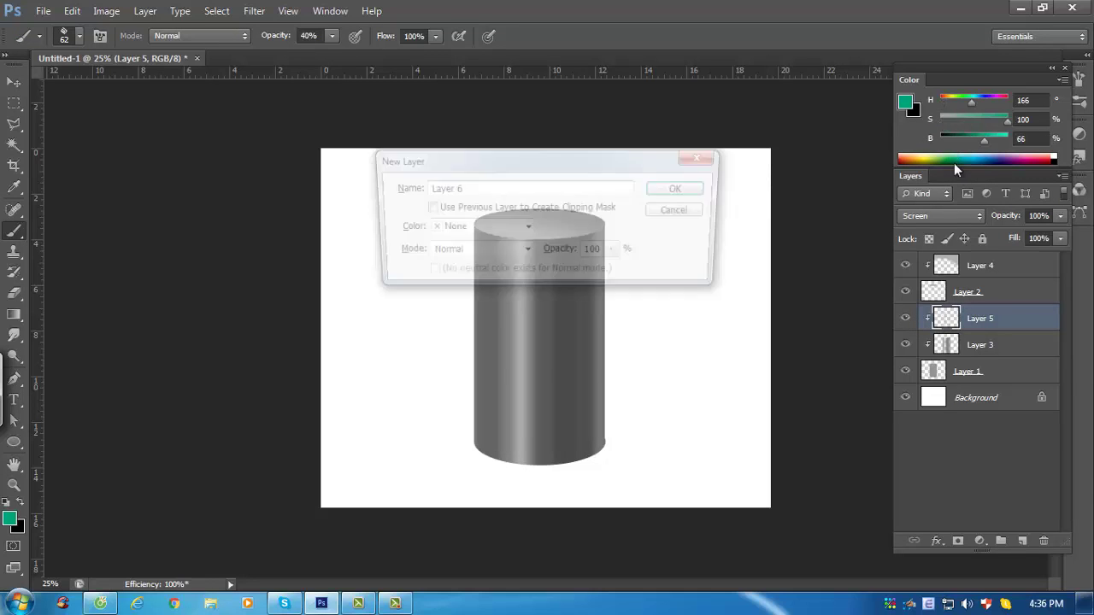
key("Return")
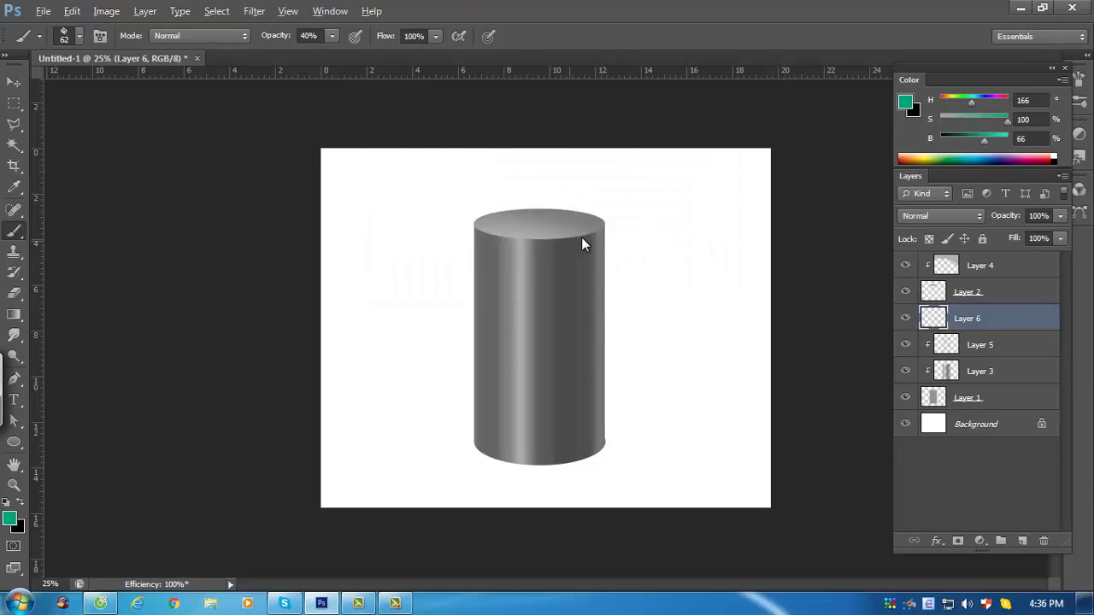
right_click(571, 243, "alt")
left_click(596, 258, "alt")
left_click_drag(597, 221, 605, 560)
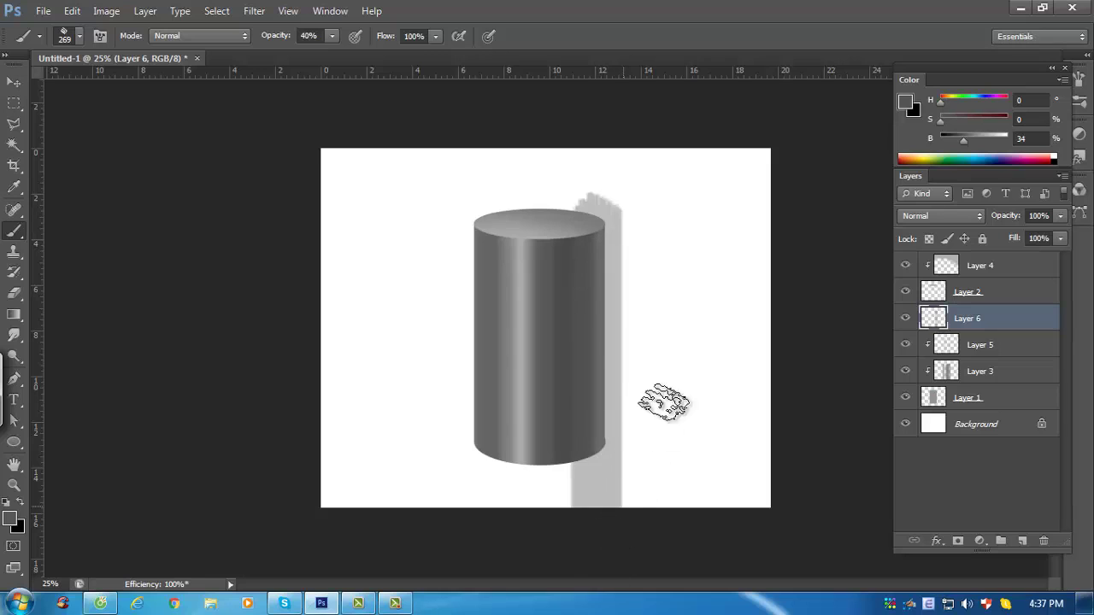
key("ctrl+z")
Paint a muted green vertical band (H 146, S 40, B 50) over the body's right side on Layer 6 and clip the layer to the body
left_click(974, 137)
left_click(970, 98)
left_click(967, 119)
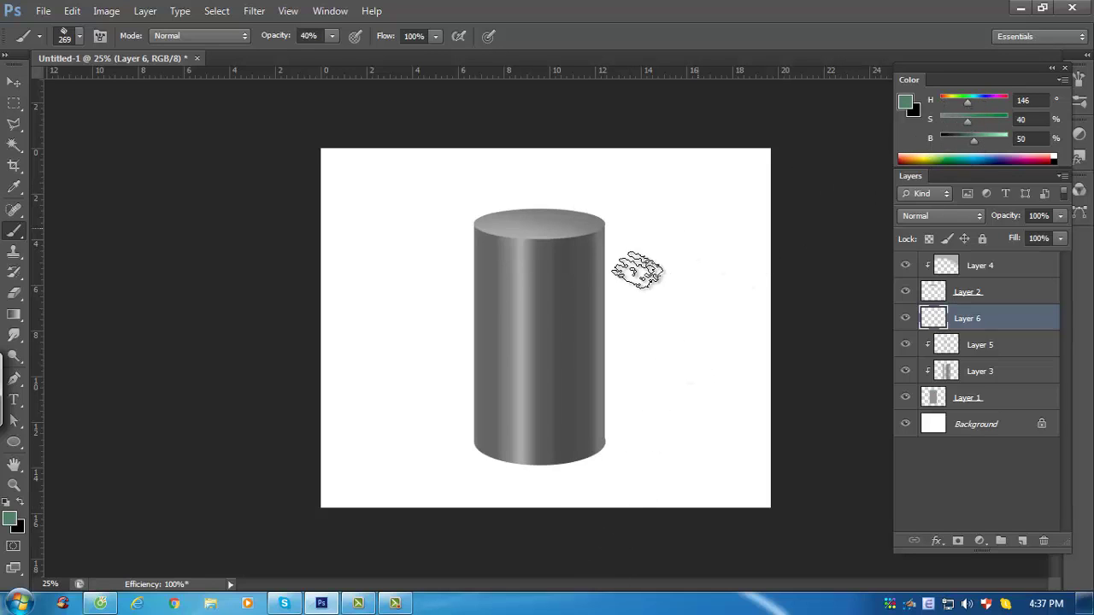
left_click_drag(590, 209, 630, 481)
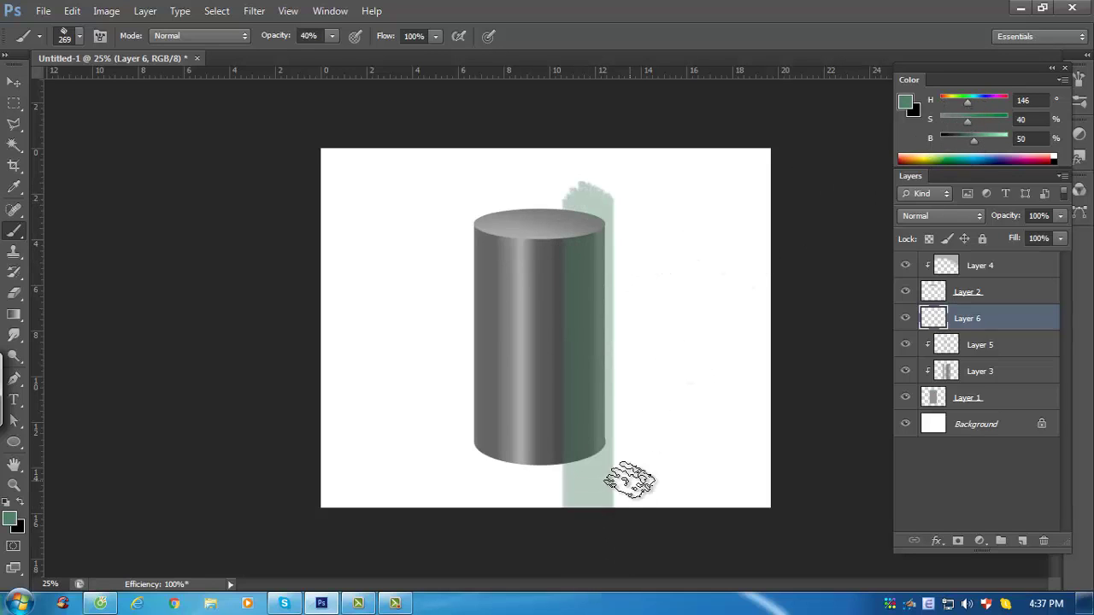
left_click(1006, 326, "alt")
Add a magenta band (H 314, S 77, B 61) with a 195 px brush and a blue one (H 223) at 171 px along the body's right edge
left_click(996, 159)
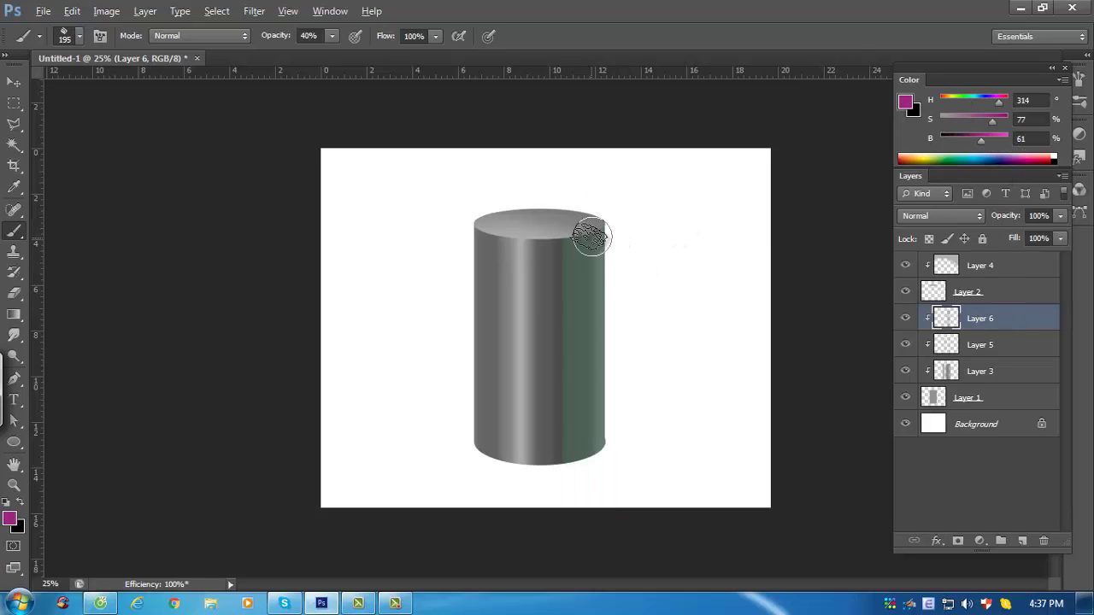
left_click_drag(591, 234, 616, 523)
left_click_drag(997, 102, 981, 102)
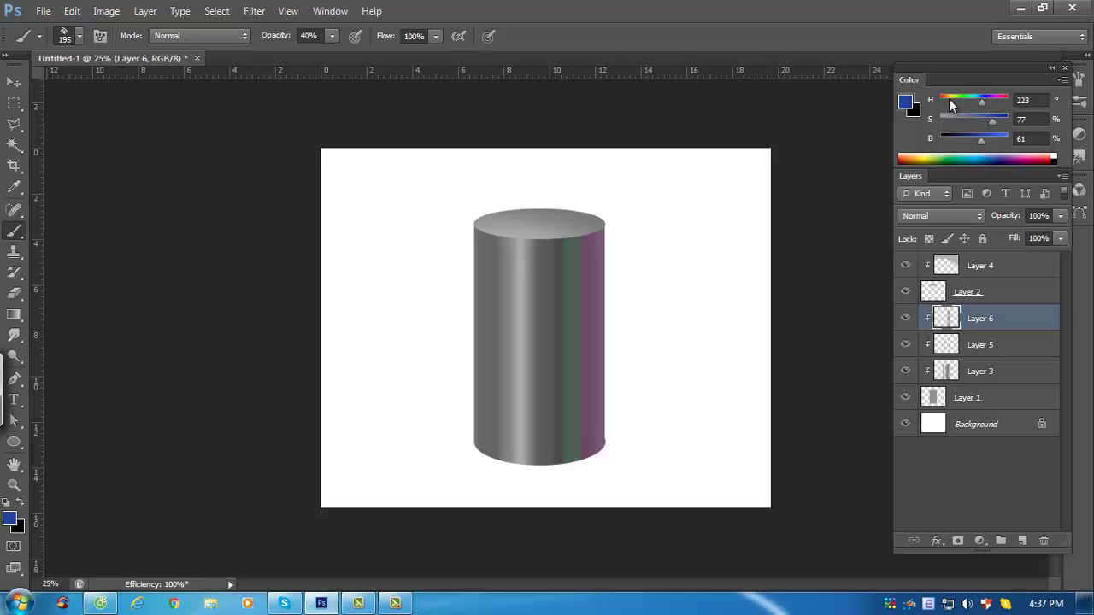
right_click(606, 231, "alt")
left_click_drag(610, 233, 639, 486)
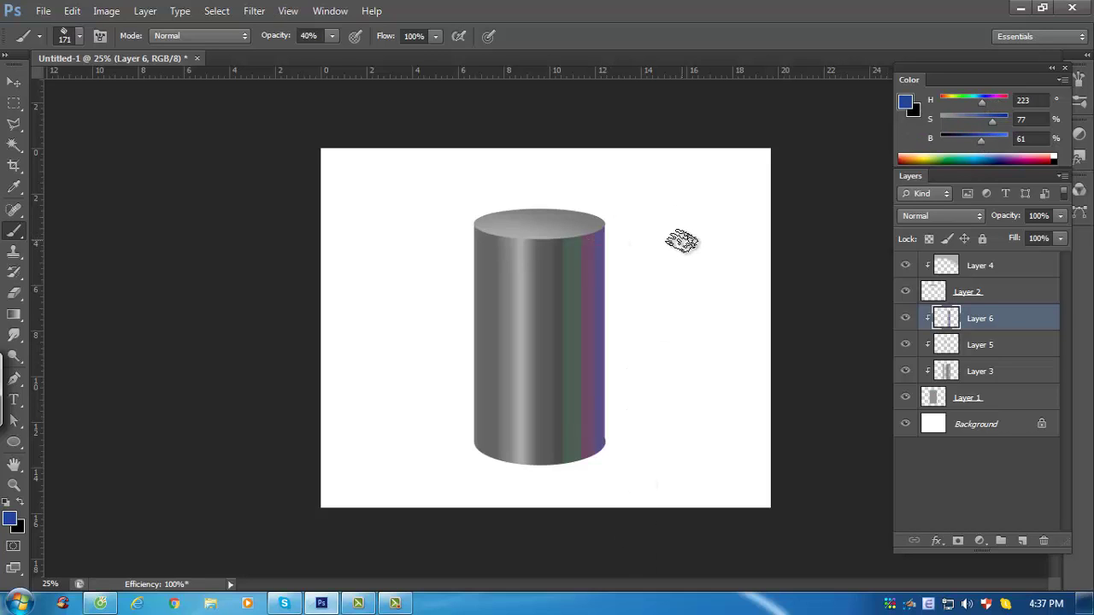
Apply a Gaussian Blur with a 27.8-pixel radius to the colored bands on Layer 6
key("ctrl+alt+f")
mouse_move(781, 387)
left_mouse_down()
mouse_move(776, 378)
mouse_move(801, 386)
left_mouse_up()
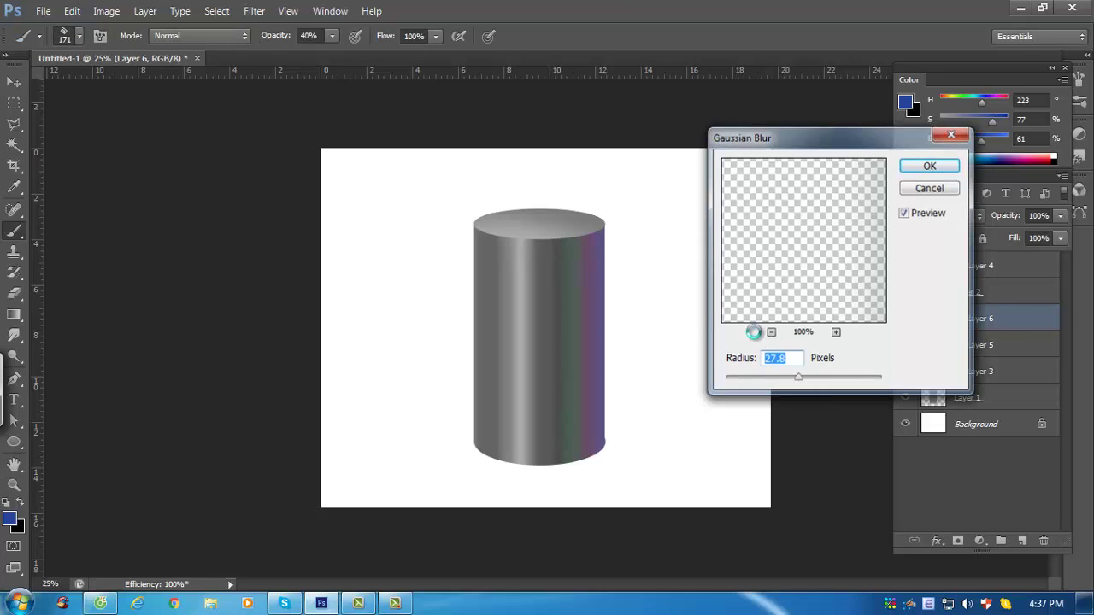
key("Return")
Erase the green band on Layer 6 with a textured eraser tip of 340 px at 100% opacity
key("e")
right_click(562, 260, "alt")
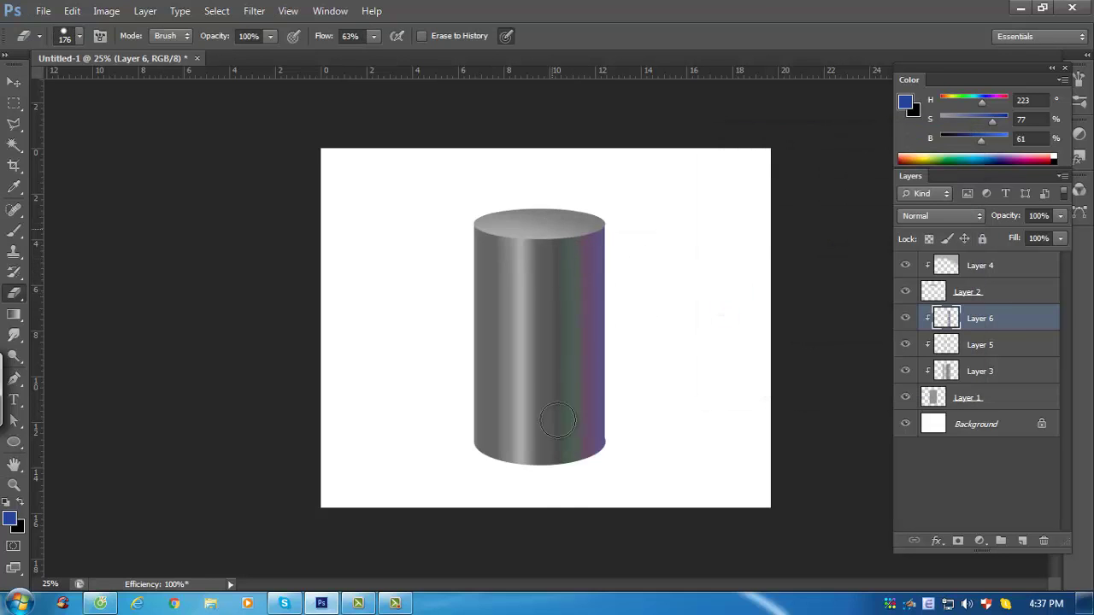
right_click(562, 281)
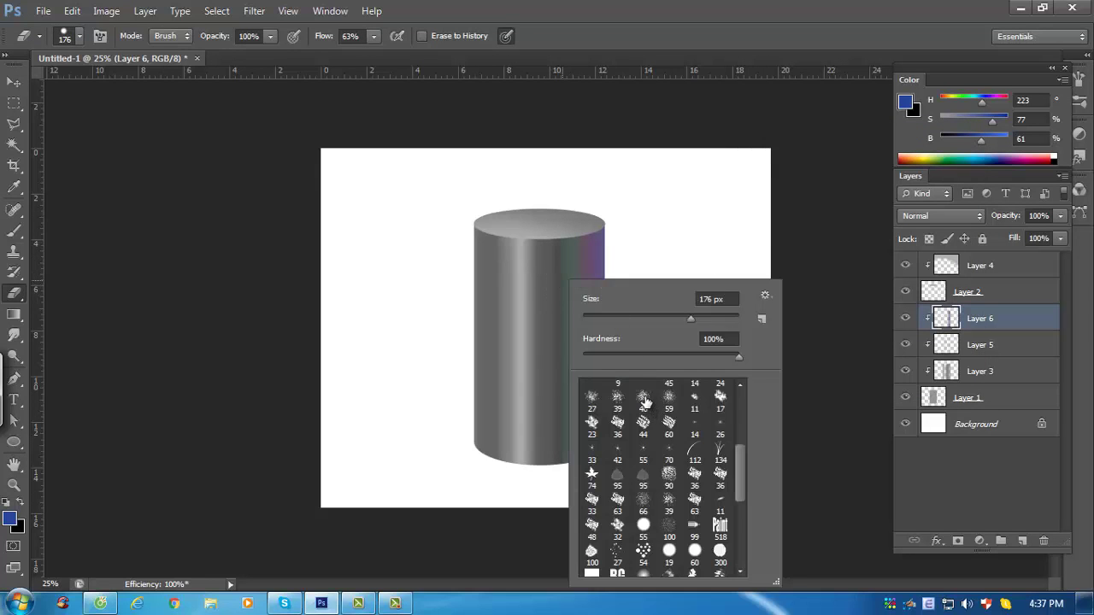
double_click(643, 422)
left_click_drag(562, 241, 561, 443)
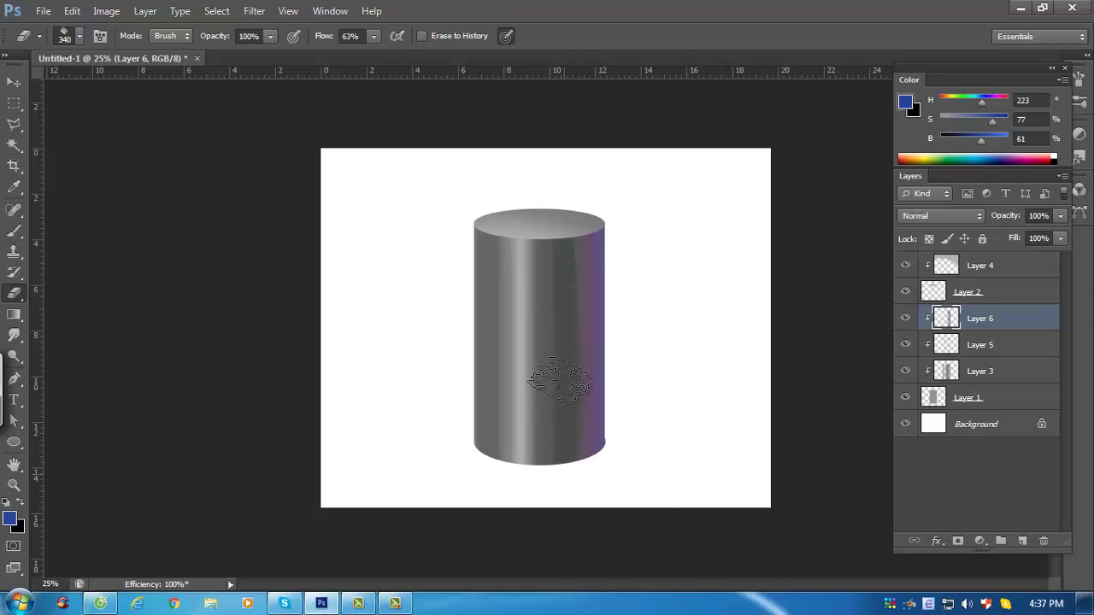
Fade the magenta and blue bands along the body's right edge with the Eraser at 30% opacity
key("3")
left_click_drag(586, 234, 586, 533)
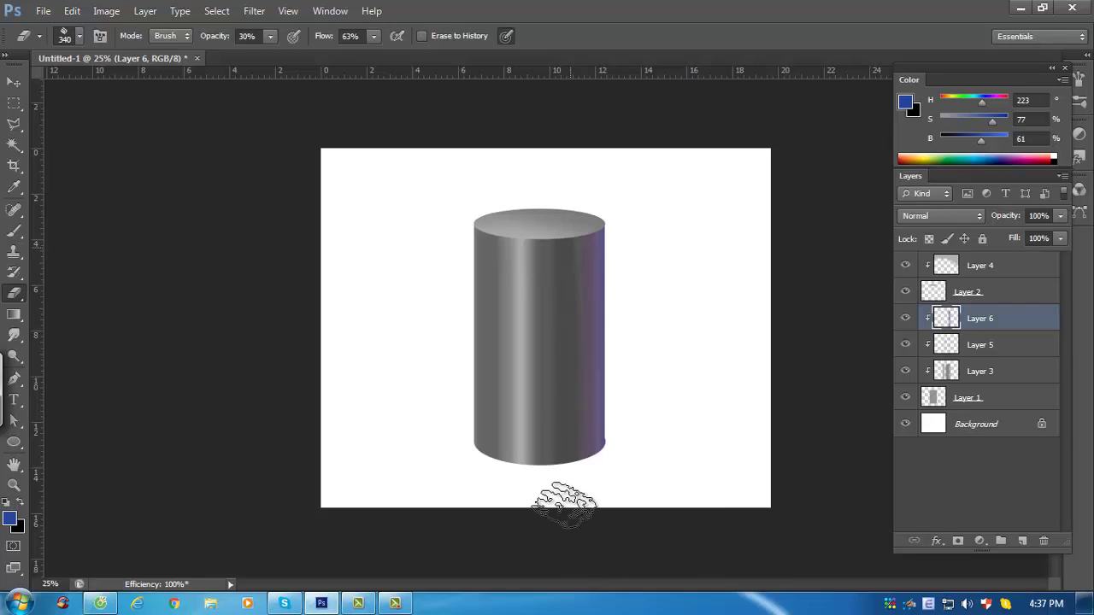
mouse_move(604, 244)
left_mouse_down()
mouse_move(640, 554)
mouse_move(592, 273)
mouse_move(639, 532)
left_mouse_up()
left_click_drag(603, 211, 617, 495)
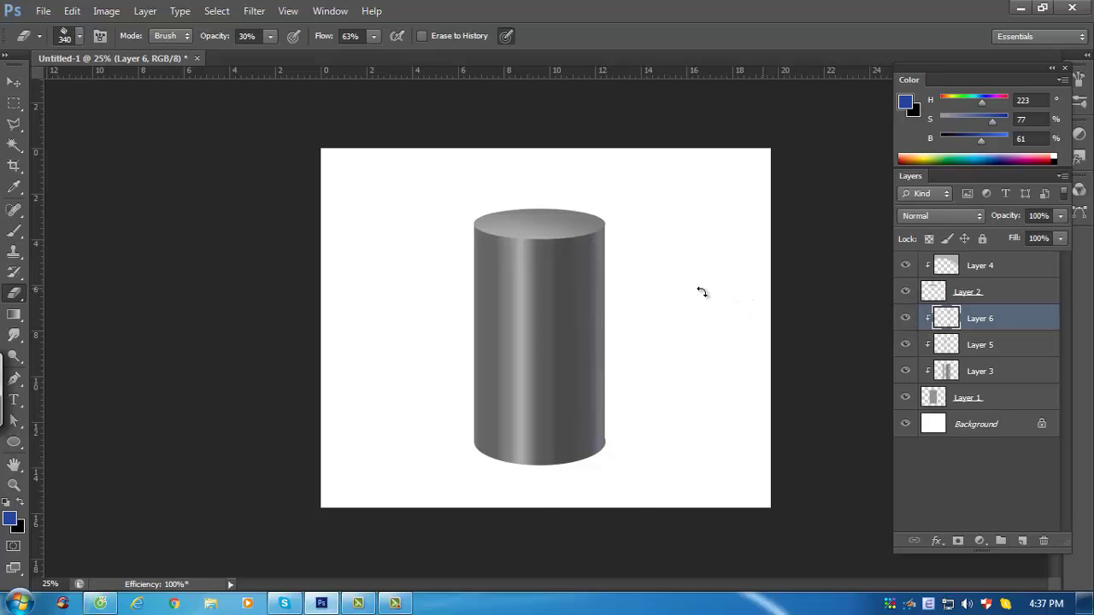
Spread Layer 6's faint color tint across the right half of the body with Free Transform
key("ctrl+t")
left_click_drag(586, 317, 586, 317)
key("Return")
key("e")
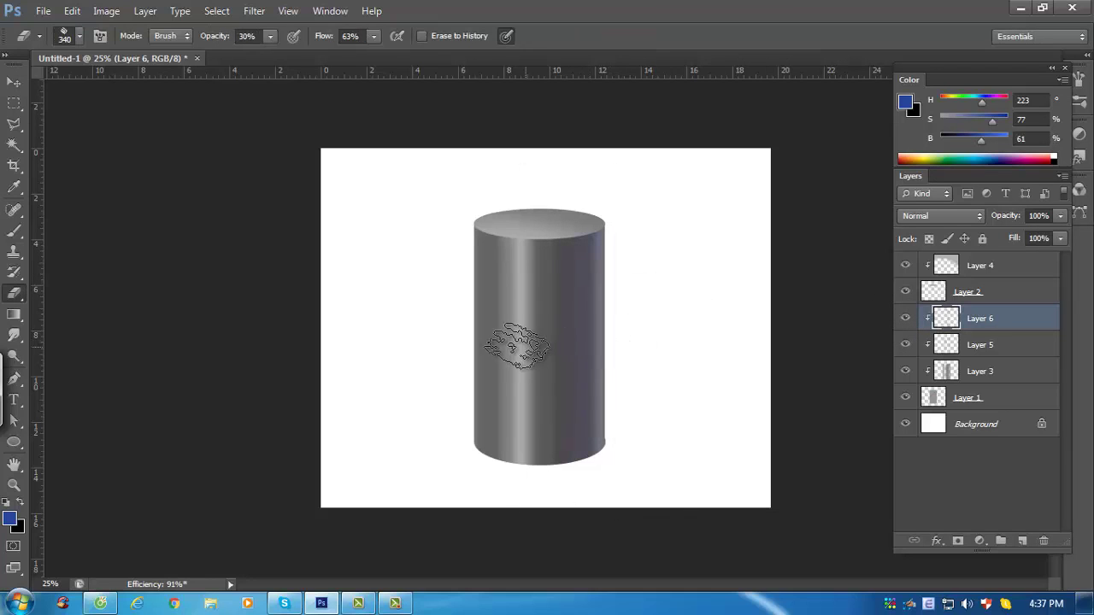
Paint the left side of the body blue on Layer 6, lowering the brush flow to 23% for the second stroke beside the highlight
key("b")
left_click_drag(486, 231, 505, 580)
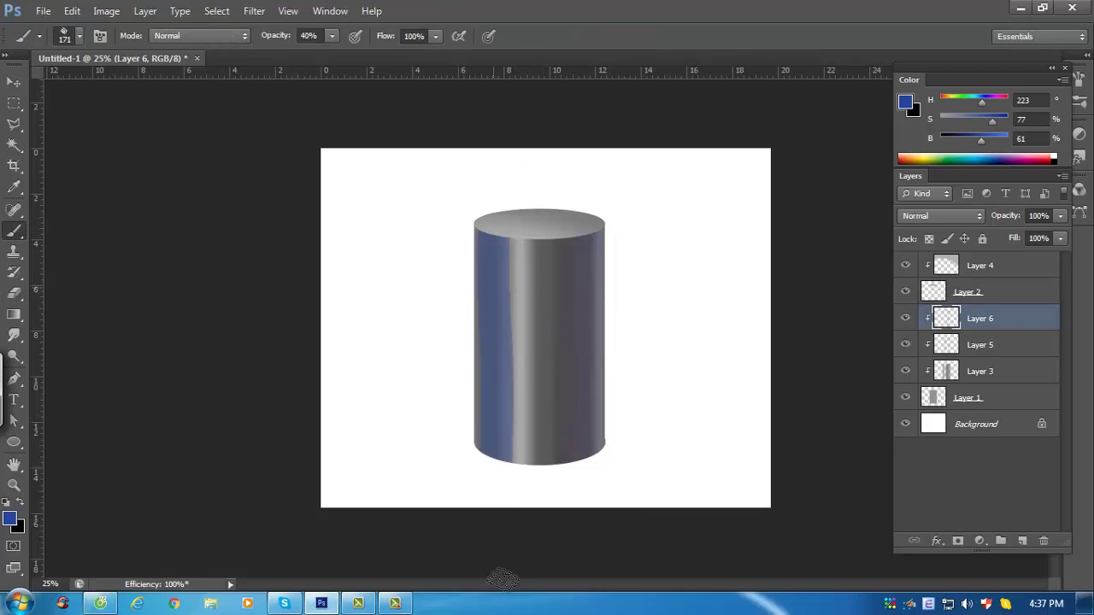
left_click(435, 36)
left_click(511, 267)
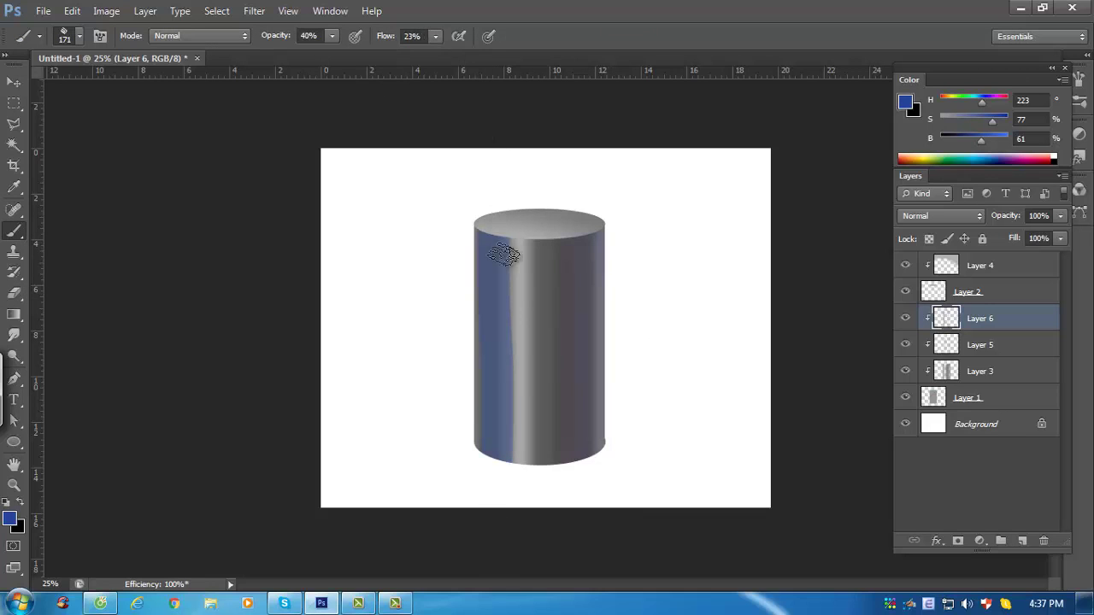
left_click_drag(507, 243, 521, 557)
Fade the blue on the body's left side to a subtle tint with the Eraser at 30% opacity
key("e")
key("bracketleft")
key("bracketleft")
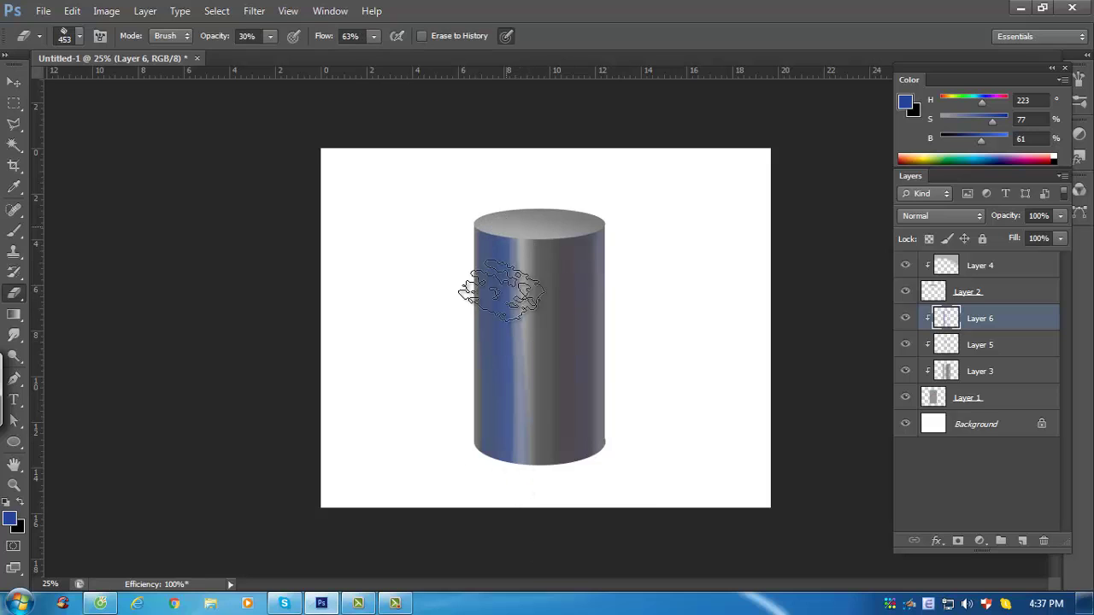
left_click_drag(501, 244, 488, 428)
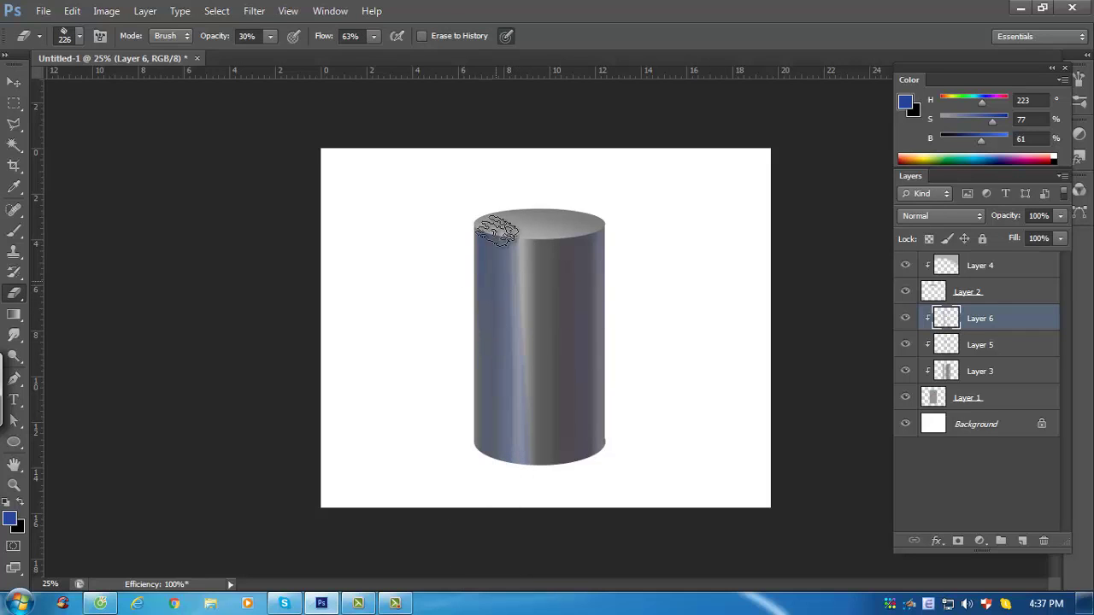
Paint a green vertical band (H 140, S 81, B 63) down the middle of the body on Layer 6
key("b")
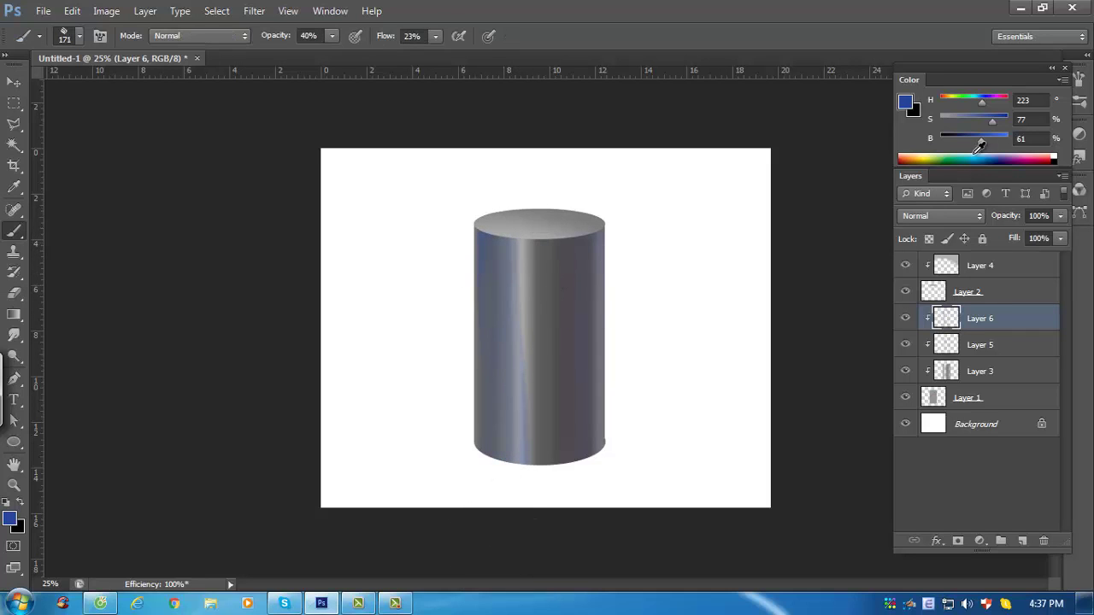
left_click(951, 155)
left_click_drag(553, 218, 551, 453)
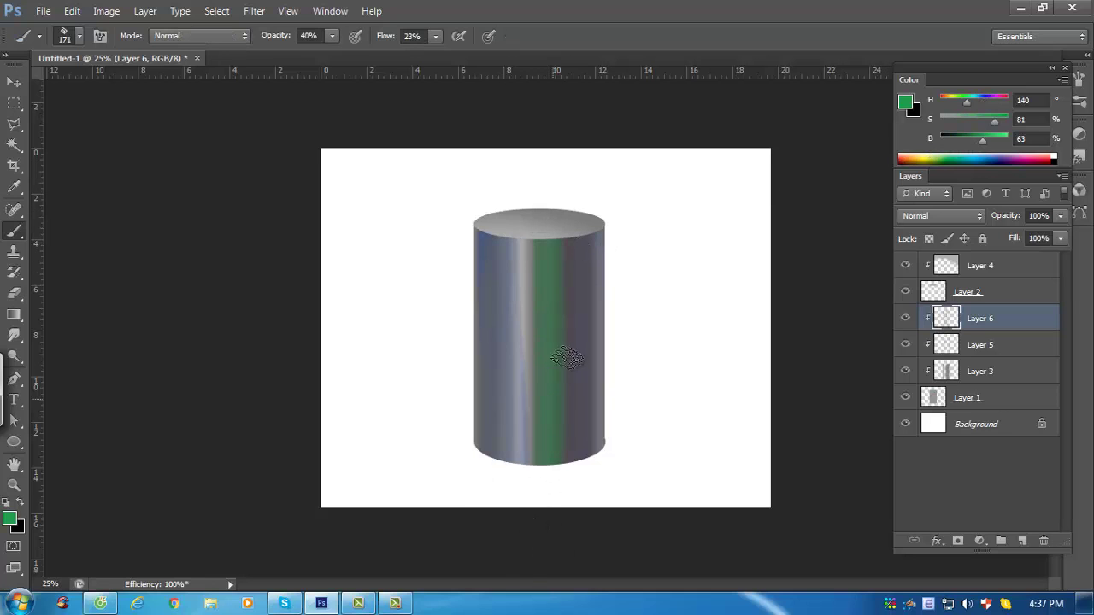
Fade the green band to a faint tint with a 266 px Eraser at 30% opacity and compare the body with Layer 6 hidden and shown
key("e")
right_click(547, 268, "alt")
mouse_move(547, 498)
left_mouse_down()
mouse_move(552, 269)
mouse_move(554, 417)
mouse_move(523, 364)
mouse_move(560, 486)
mouse_move(526, 270)
mouse_move(554, 514)
mouse_move(560, 329)
mouse_move(539, 383)
mouse_move(574, 430)
mouse_move(507, 342)
mouse_move(488, 224)
mouse_move(515, 489)
mouse_move(519, 280)
mouse_move(483, 233)
mouse_move(490, 430)
mouse_move(475, 229)
mouse_move(521, 251)
mouse_move(540, 505)
mouse_move(542, 228)
mouse_move(551, 513)
mouse_move(611, 306)
left_mouse_up()
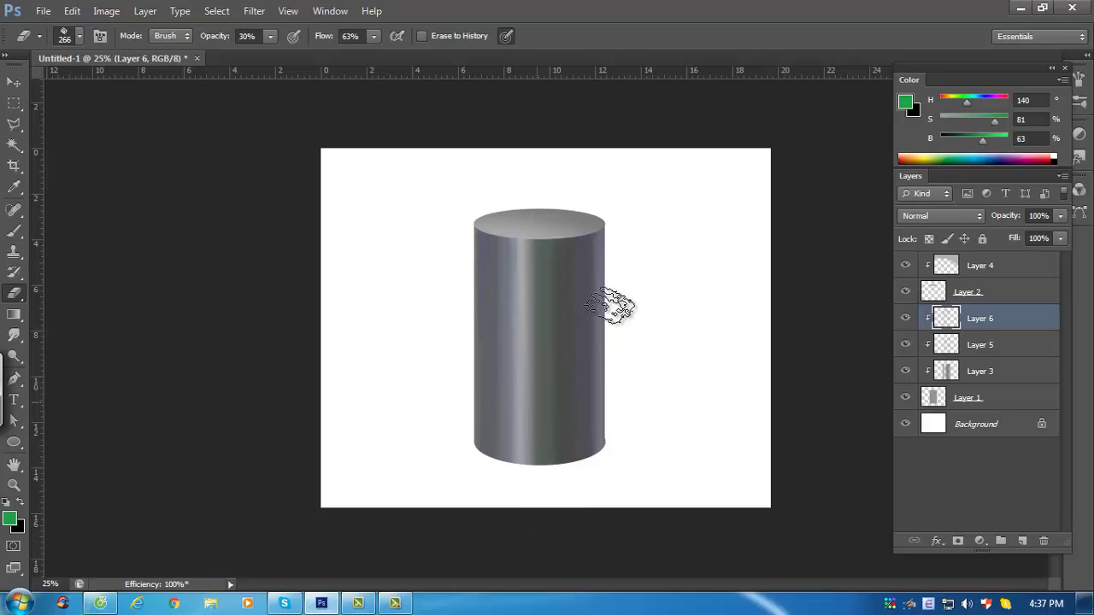
left_click(905, 318)
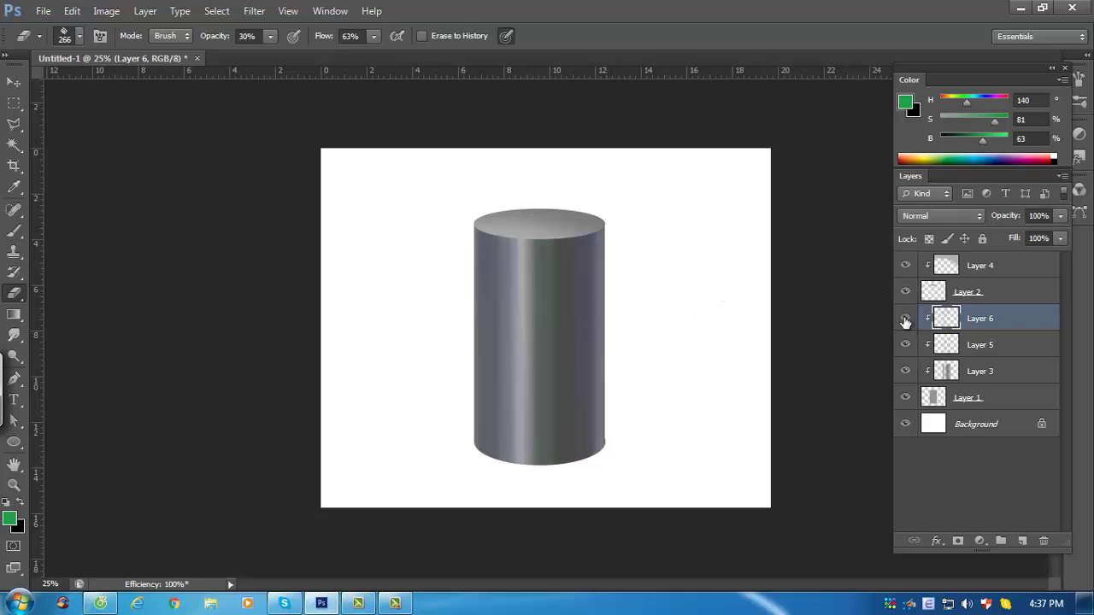
left_click(906, 320)
left_click(906, 320)
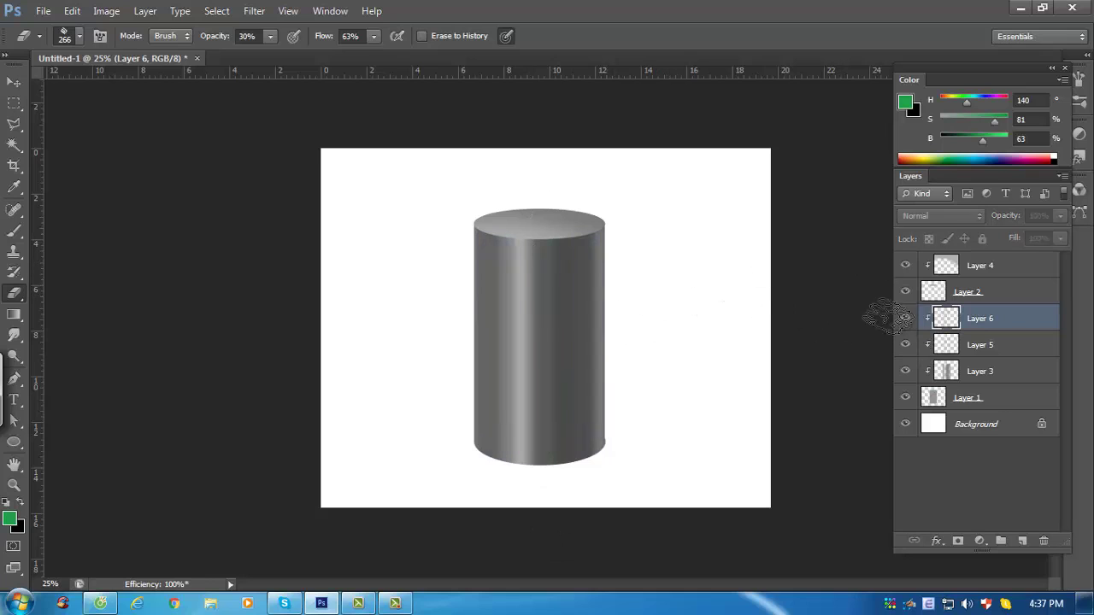
Add a new Normal layer above Layer 4, clip it to the cylinder's top and get the Brush ready
left_click(1009, 270)
key("ctrl+shift+n")
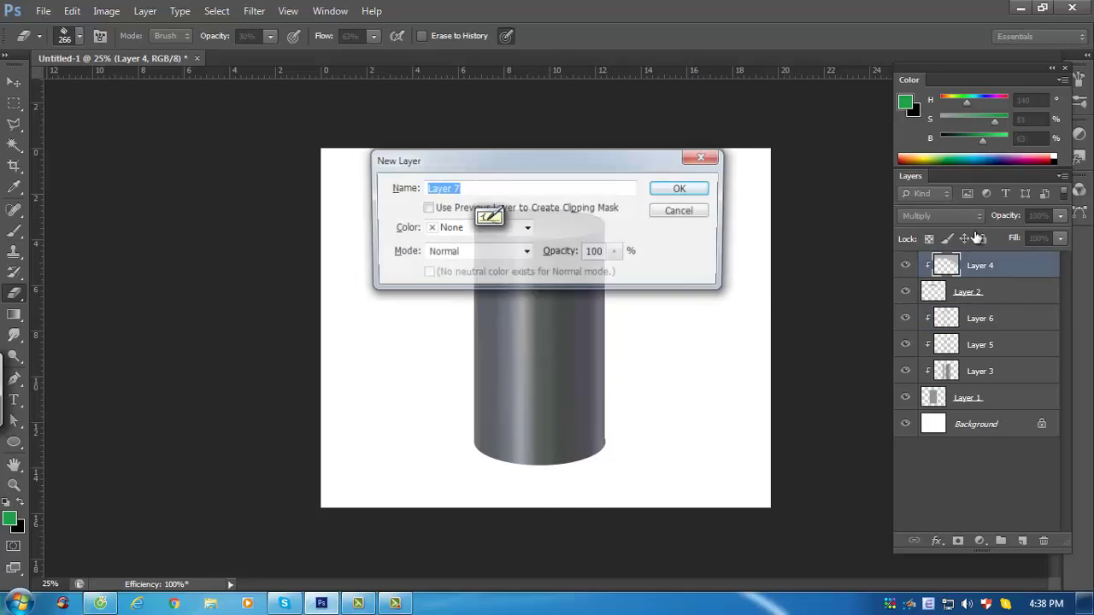
key("Return")
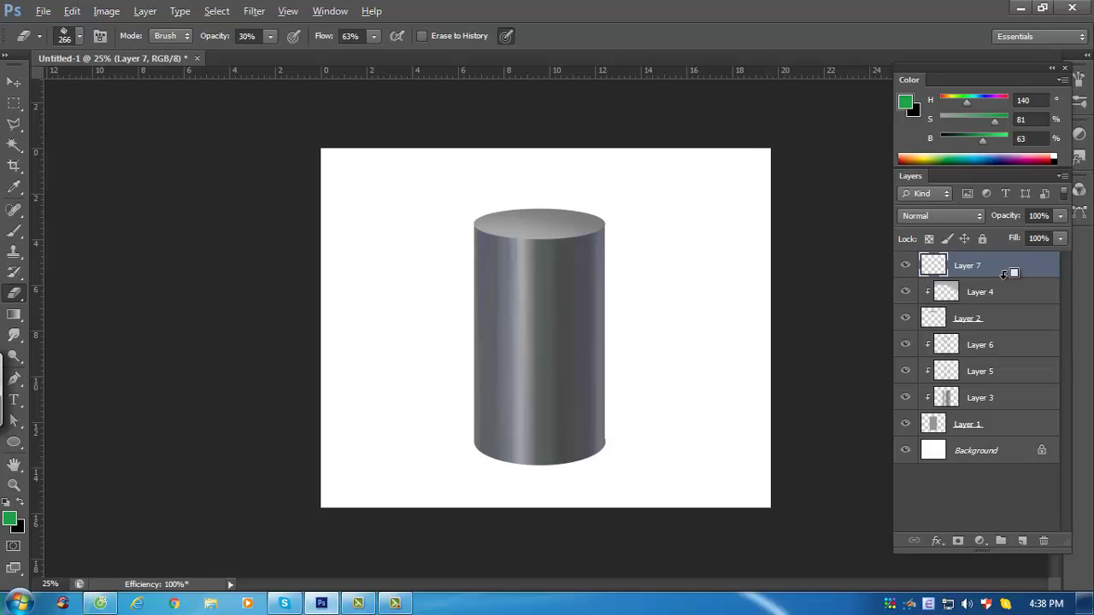
key("b")
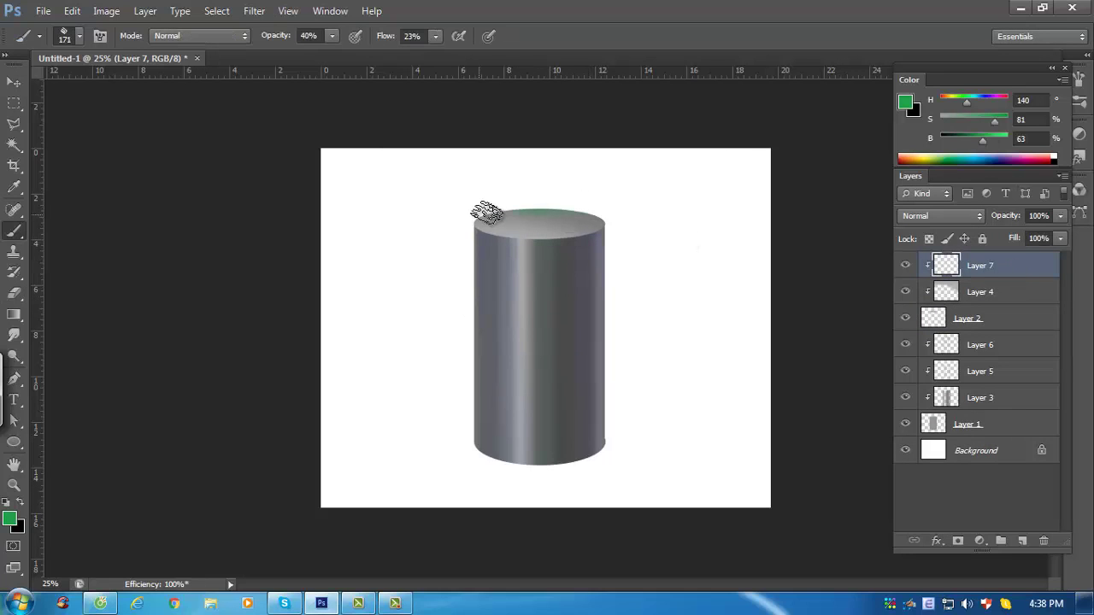
Paint green, blue and purple reflections (hues 140, 240 and 300) across the cylinder's top on Layer 7 with the 171 px brush
mouse_move(527, 217)
left_mouse_down()
mouse_move(491, 219)
mouse_move(555, 203)
mouse_move(528, 221)
left_mouse_up()
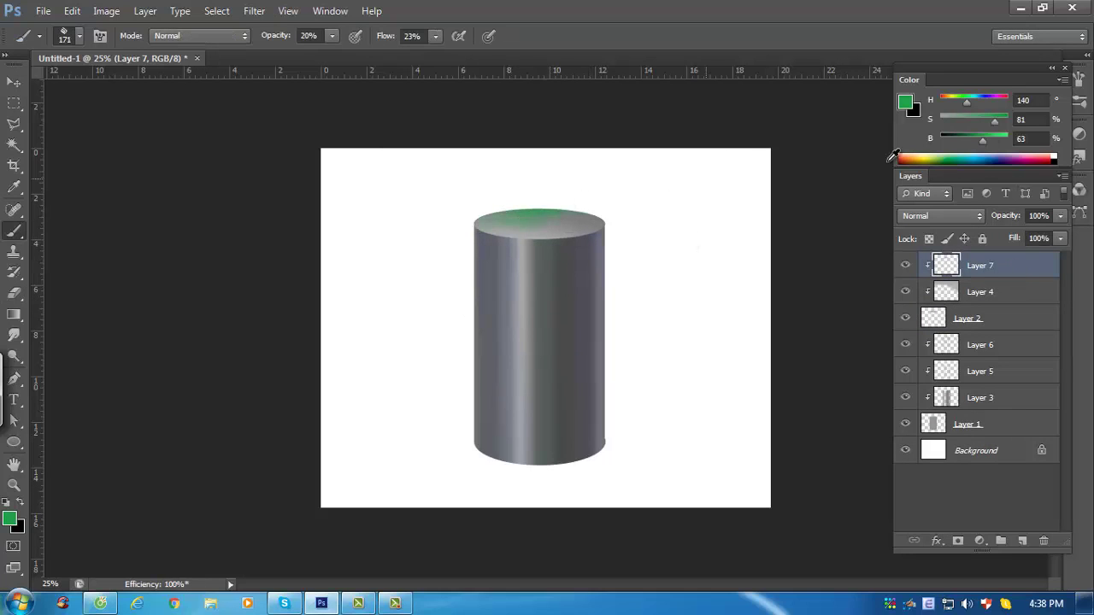
left_click(977, 99)
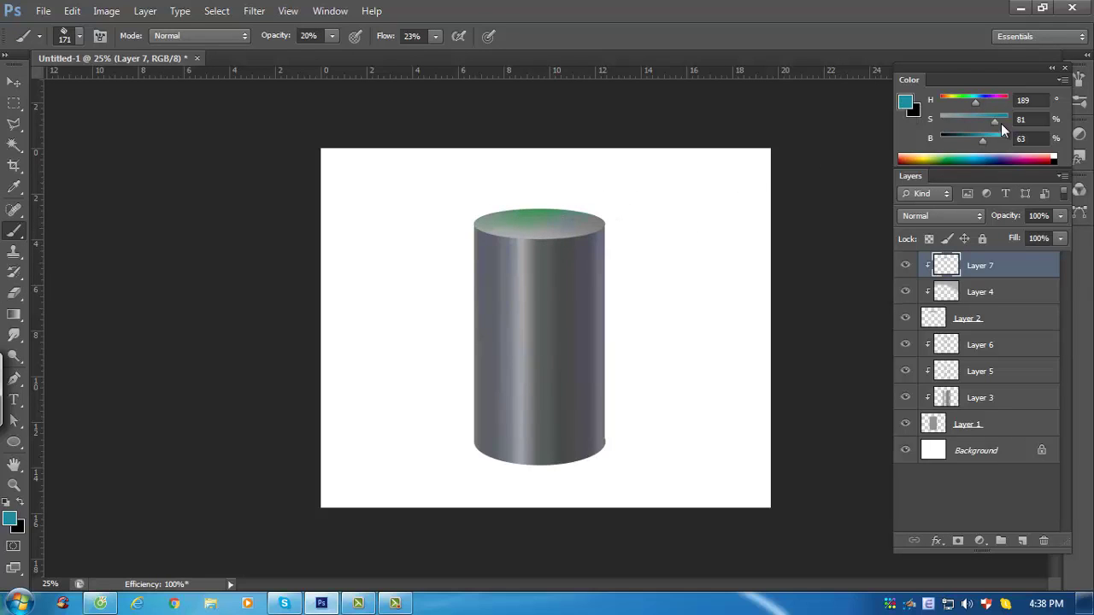
left_click_drag(982, 99, 985, 100)
left_click_drag(580, 221, 540, 244)
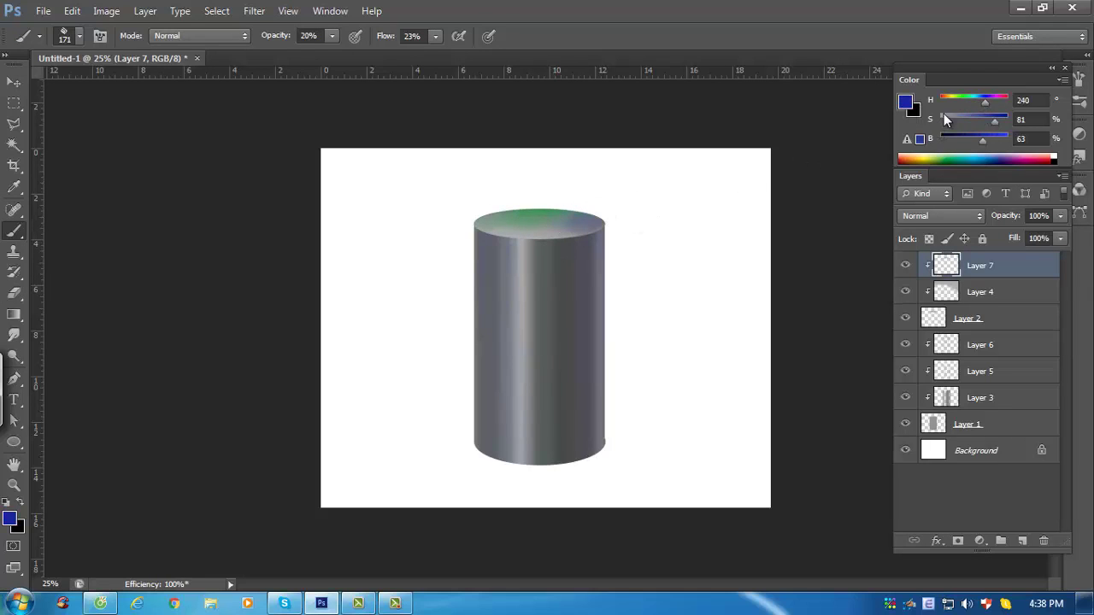
left_click(991, 102)
left_click(996, 100)
mouse_move(625, 213)
left_mouse_down()
mouse_move(532, 249)
mouse_move(506, 216)
mouse_move(531, 217)
mouse_move(483, 222)
mouse_move(566, 234)
mouse_move(475, 231)
mouse_move(511, 216)
left_mouse_up()
Fade the top's colored reflections with a 266 px Eraser at 30% opacity and compare with Layer 7 hidden and shown
key("e")
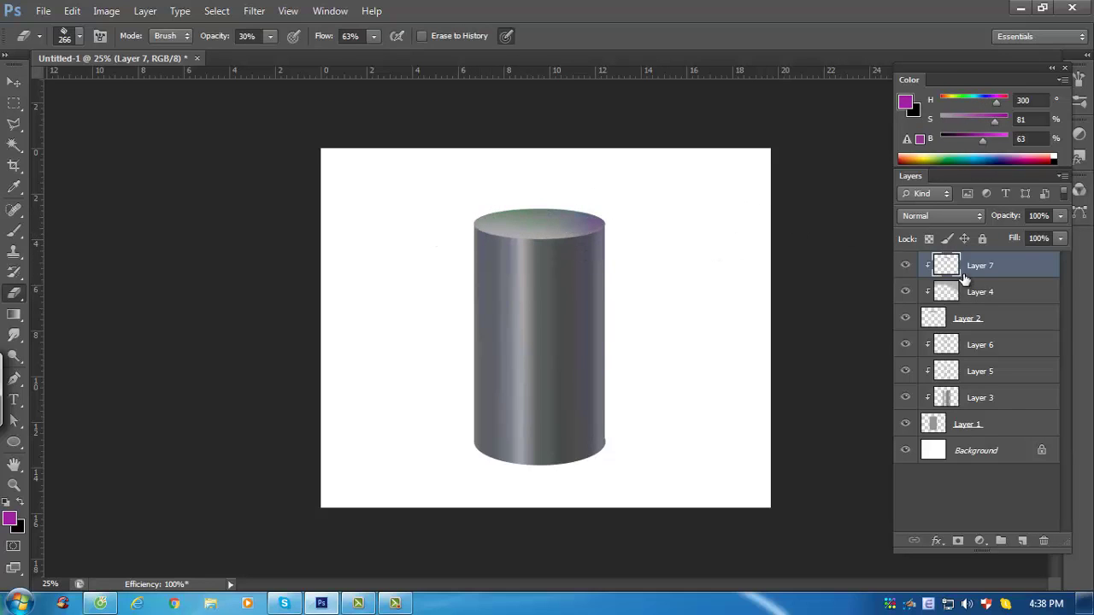
left_click(904, 268)
left_click(905, 267)
mouse_move(652, 247)
left_mouse_down()
mouse_move(562, 231)
mouse_move(476, 266)
mouse_move(606, 224)
mouse_move(482, 284)
left_mouse_up()
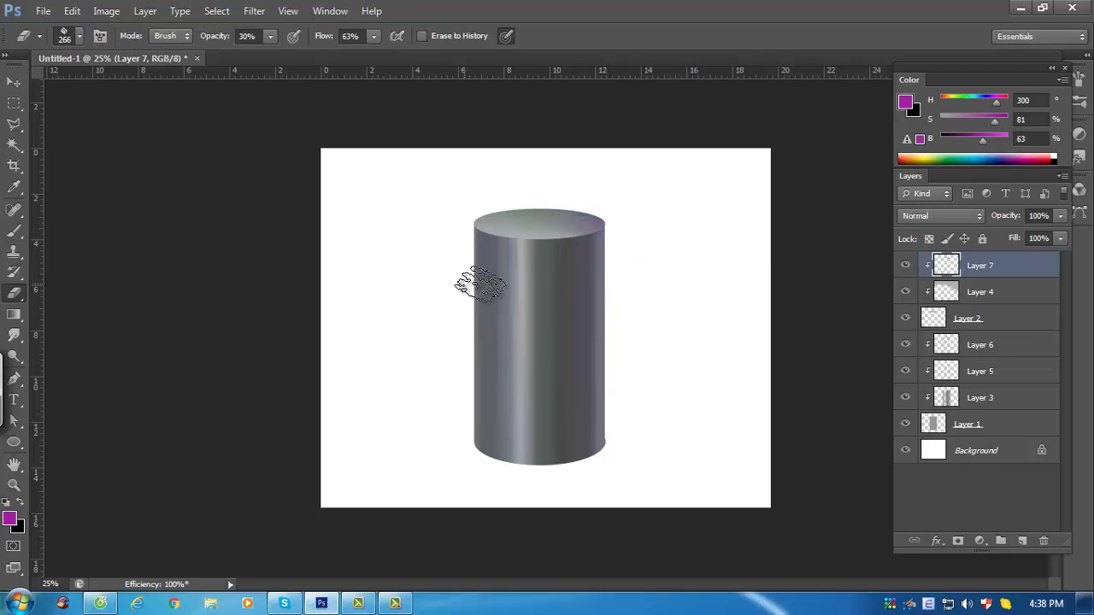
Free-transform the colored reflections on Layer 7 and set the Eraser's opacity to 40%
key("ctrl+t")
mouse_move(596, 210)
left_mouse_down()
mouse_move(484, 214)
mouse_move(581, 229)
mouse_move(501, 214)
mouse_move(533, 225)
mouse_move(557, 214)
mouse_move(515, 269)
left_mouse_up()
key("Return")
key("4")
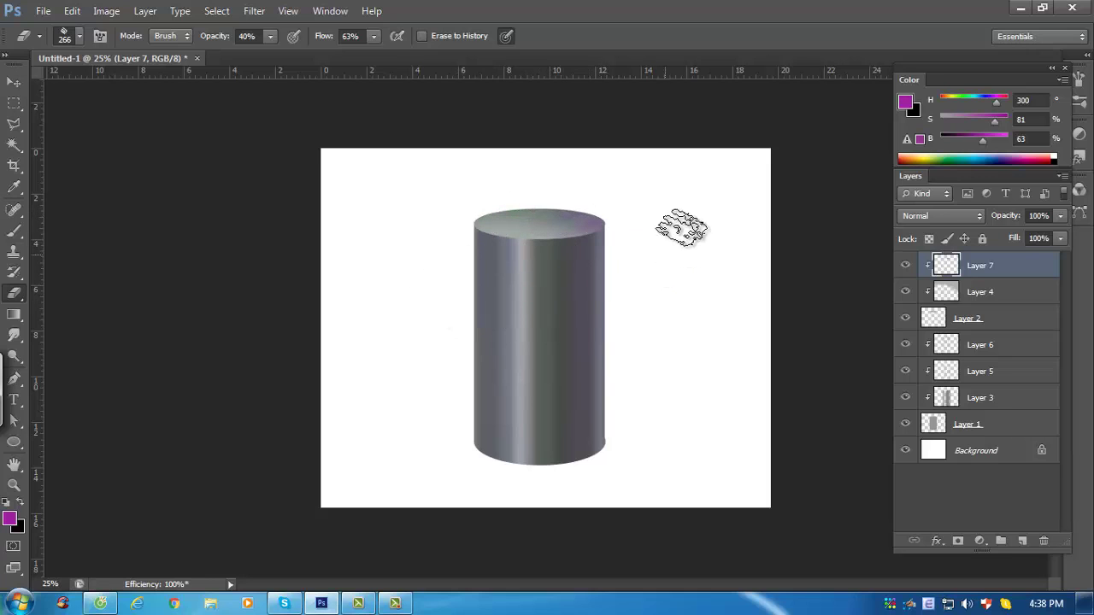
Add a new unclipped layer in Screen mode above Layer 7 and get the Brush ready
key("ctrl+shift+n")
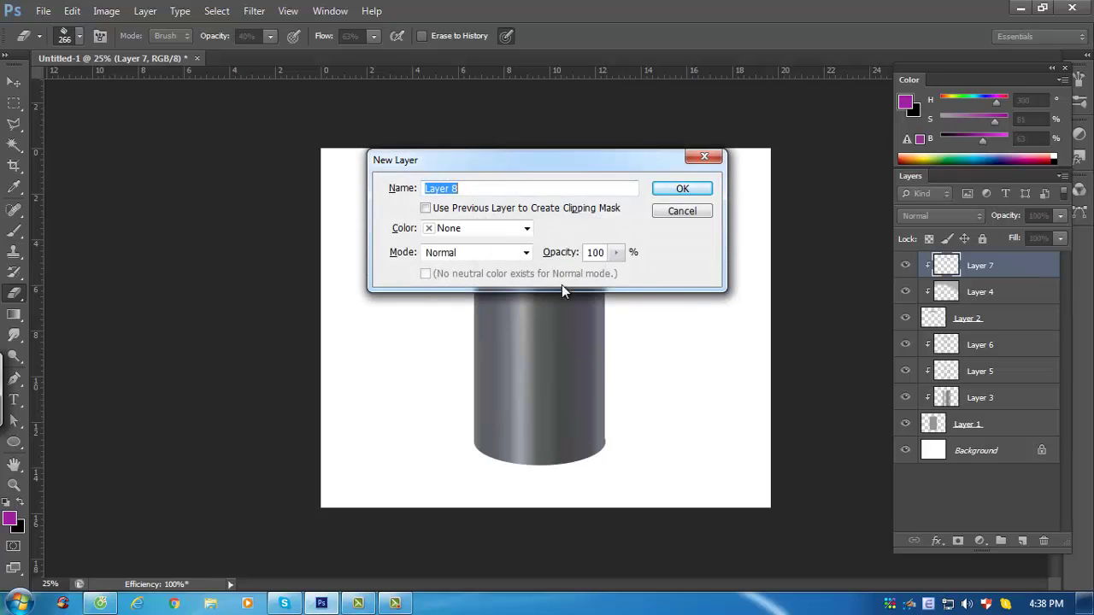
left_click(477, 253)
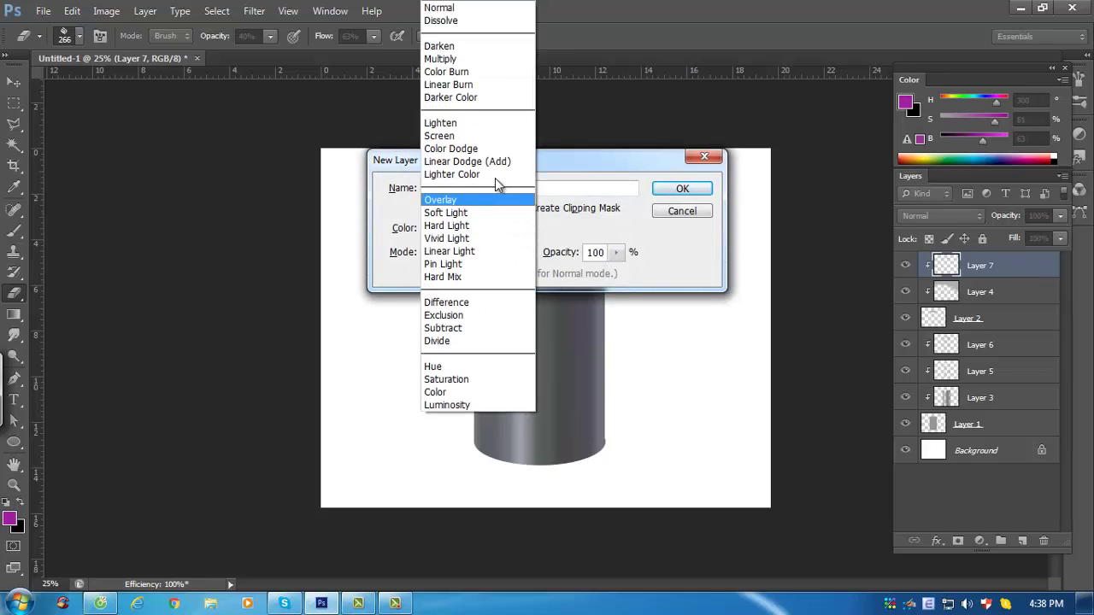
left_click(461, 136)
left_click(684, 188)
key("b")
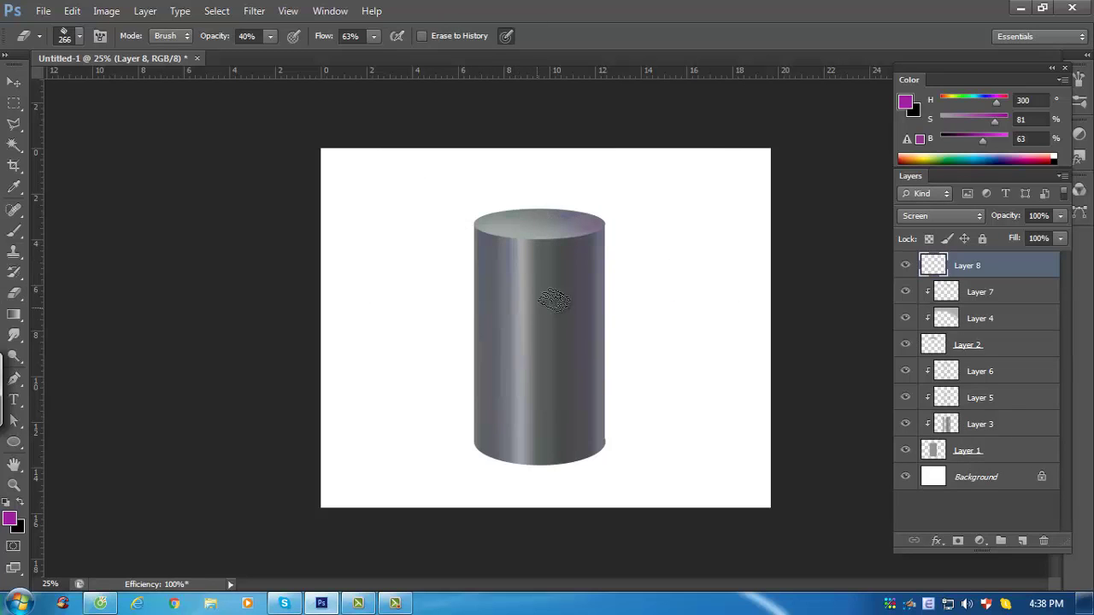
Switch the Brush to a round tip with 100% hardness
key("ctrl+plus")
right_click(535, 253, "alt")
left_click_drag(529, 253, 509, 258)
right_click(510, 258)
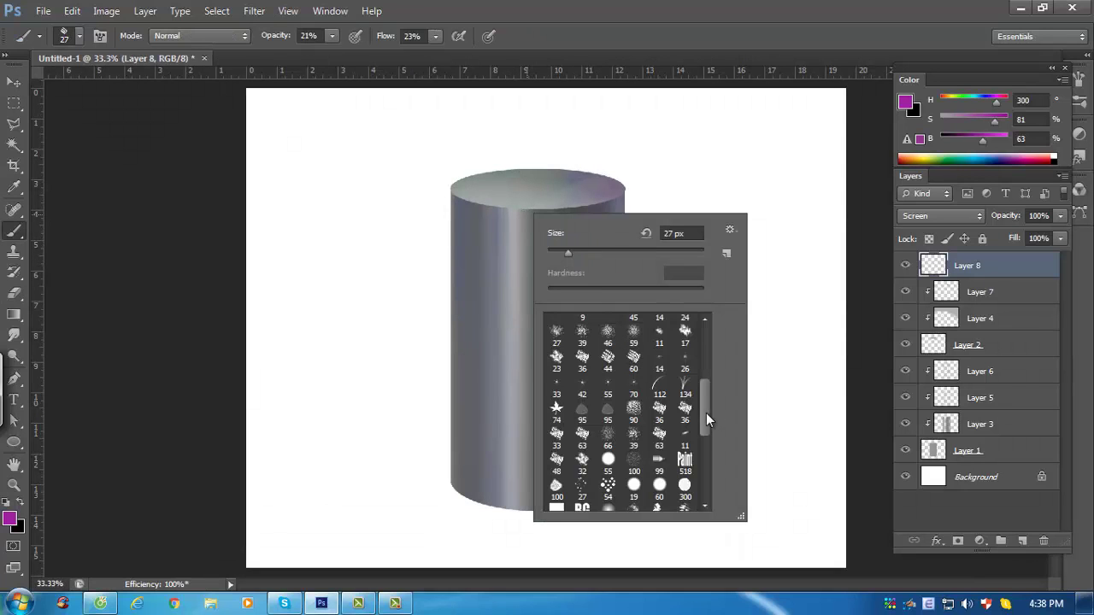
left_click_drag(706, 419, 697, 330)
left_click(585, 330)
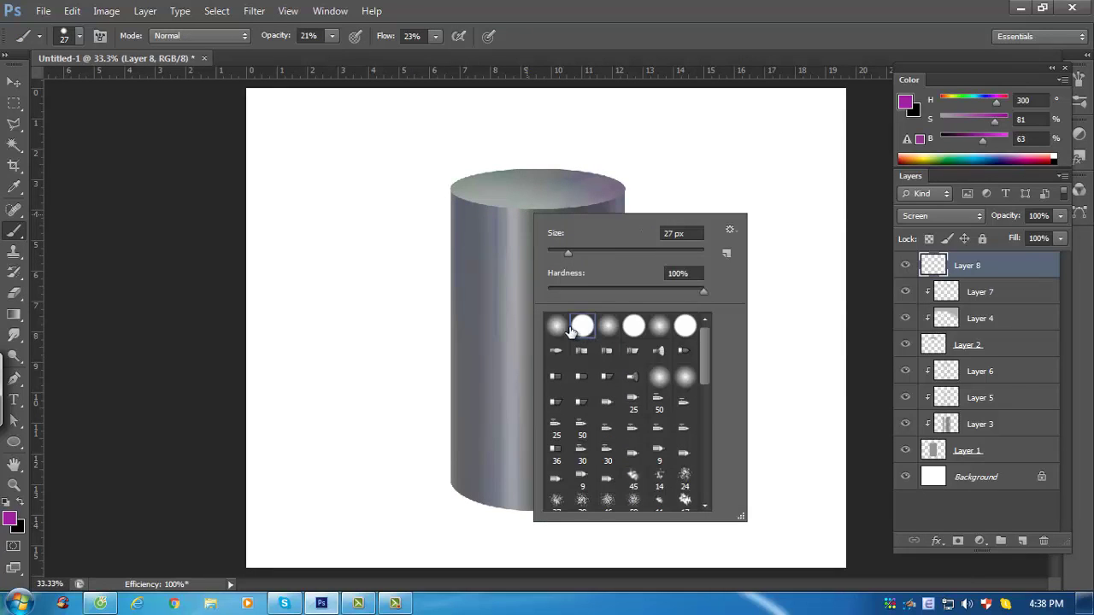
double_click(583, 329)
Paint a thin highlight along the front rim of the cylinder's top on Layer 8 with light grays sampled from the cylinder
left_click(517, 209, "alt")
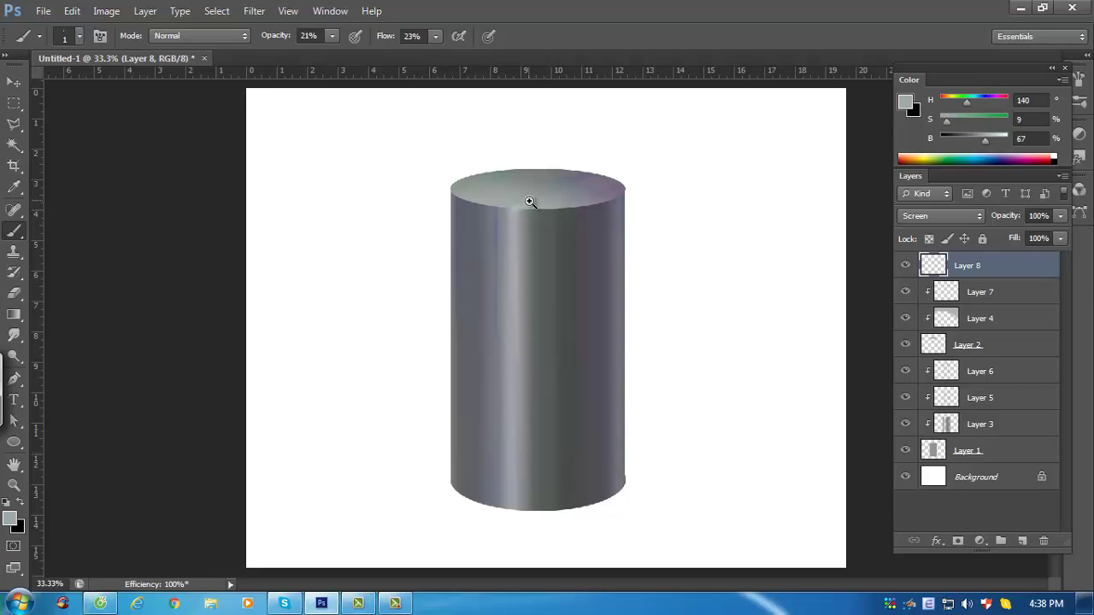
left_click(530, 202, "ctrl")
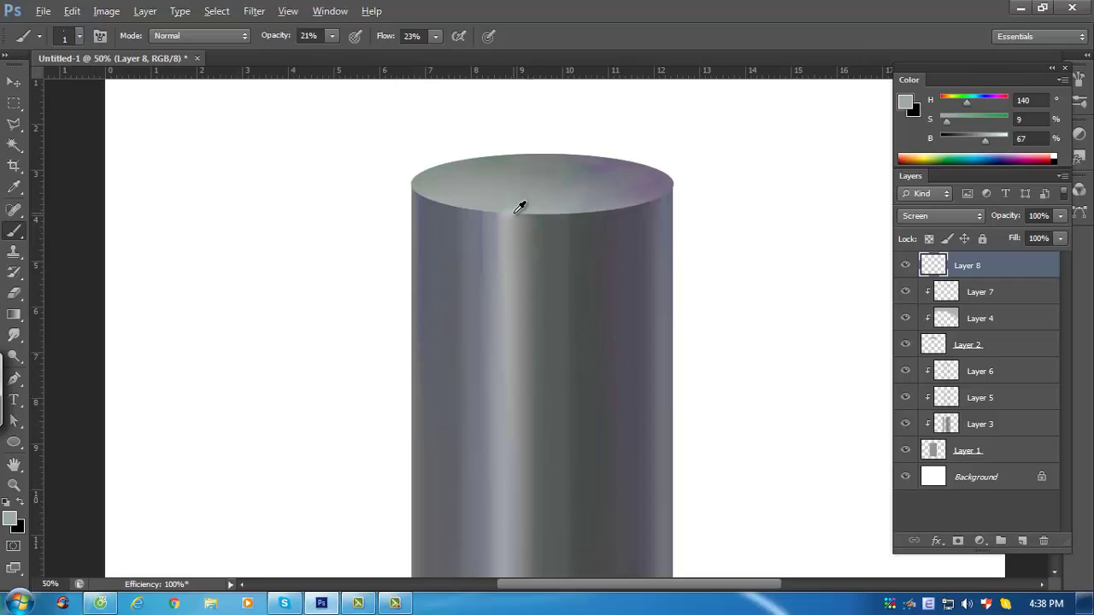
left_click(517, 210, "alt")
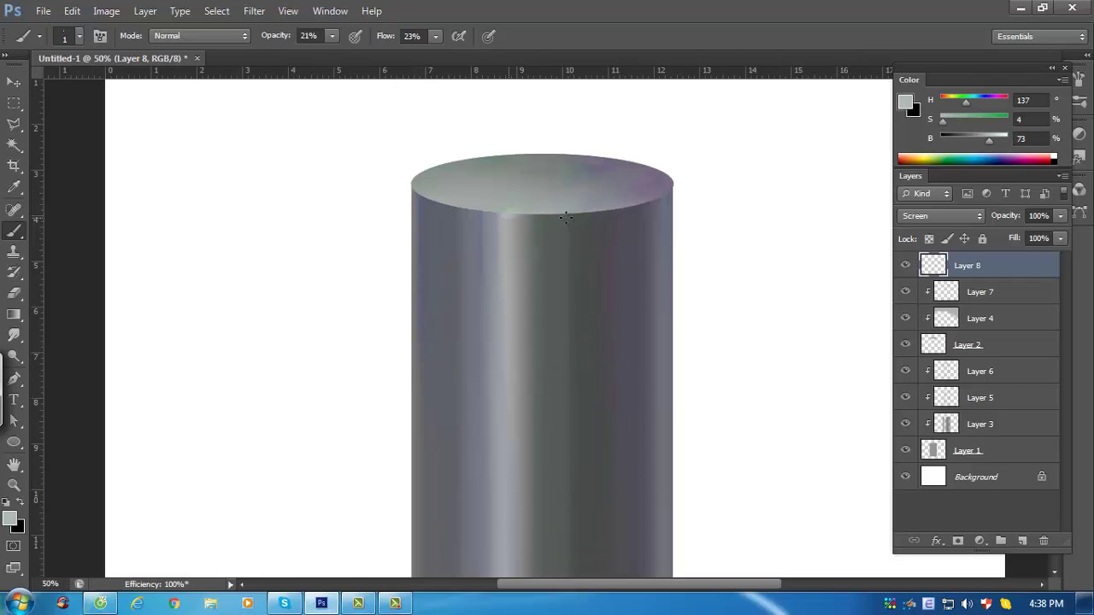
right_click(538, 216, "alt")
left_click(516, 216, "alt")
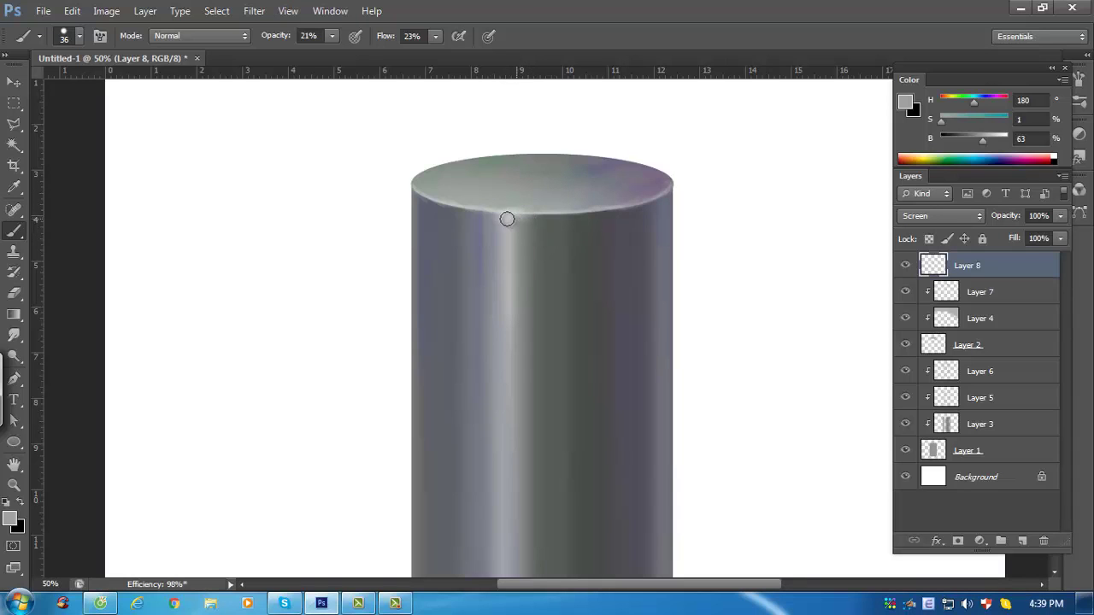
scroll(531, 199, "down", 1)
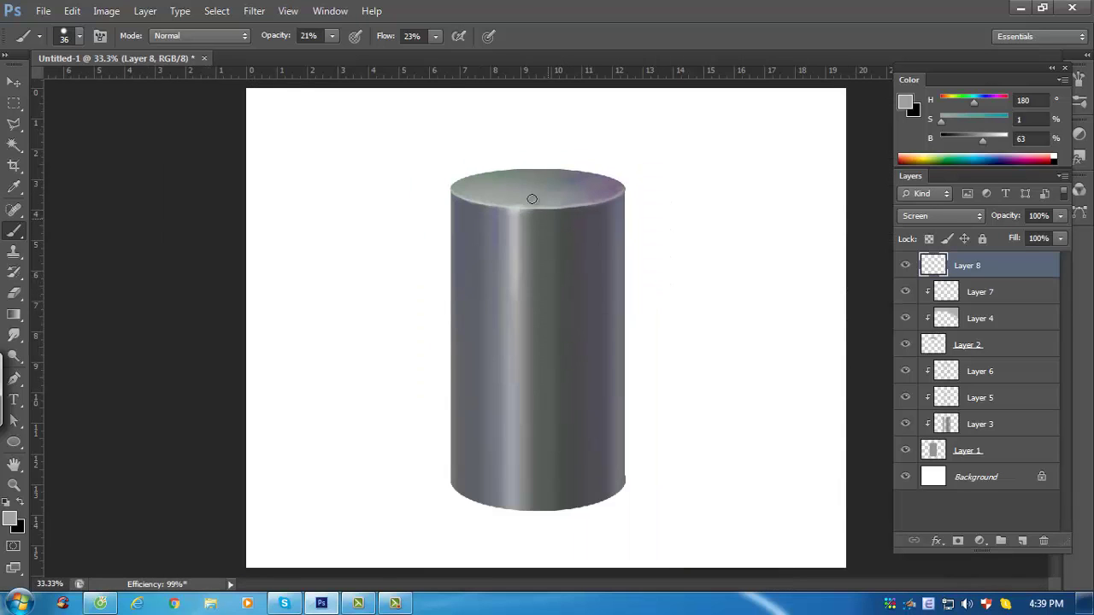
scroll(537, 177, "up", 1)
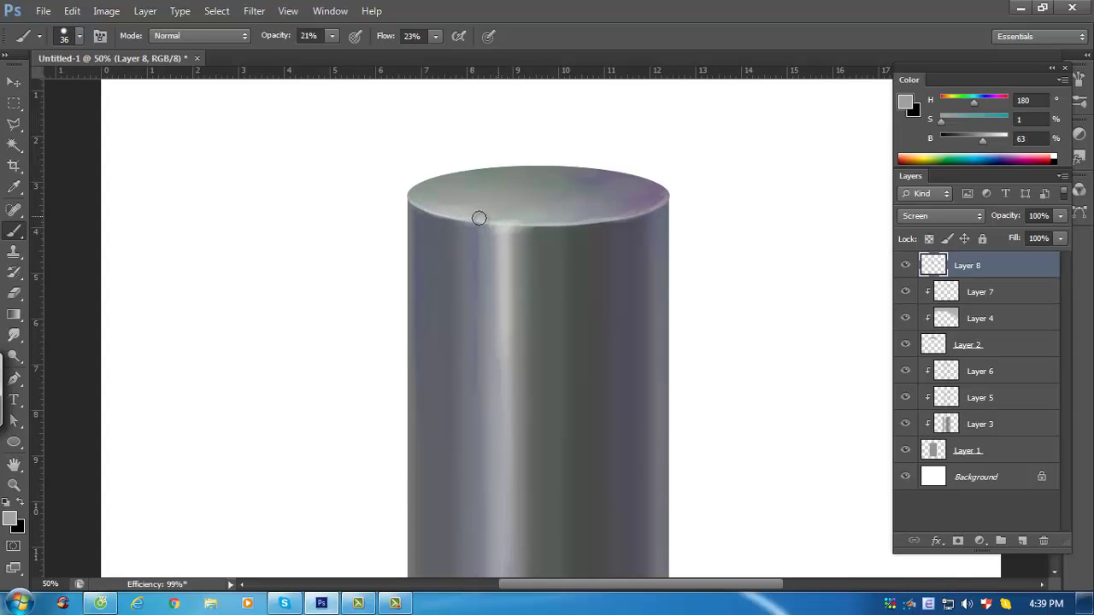
Brighten the top's front rim and surface with a 36 px brush at 21% opacity, then soften with a 157 px Eraser at 40%
left_click_drag(523, 225, 614, 214)
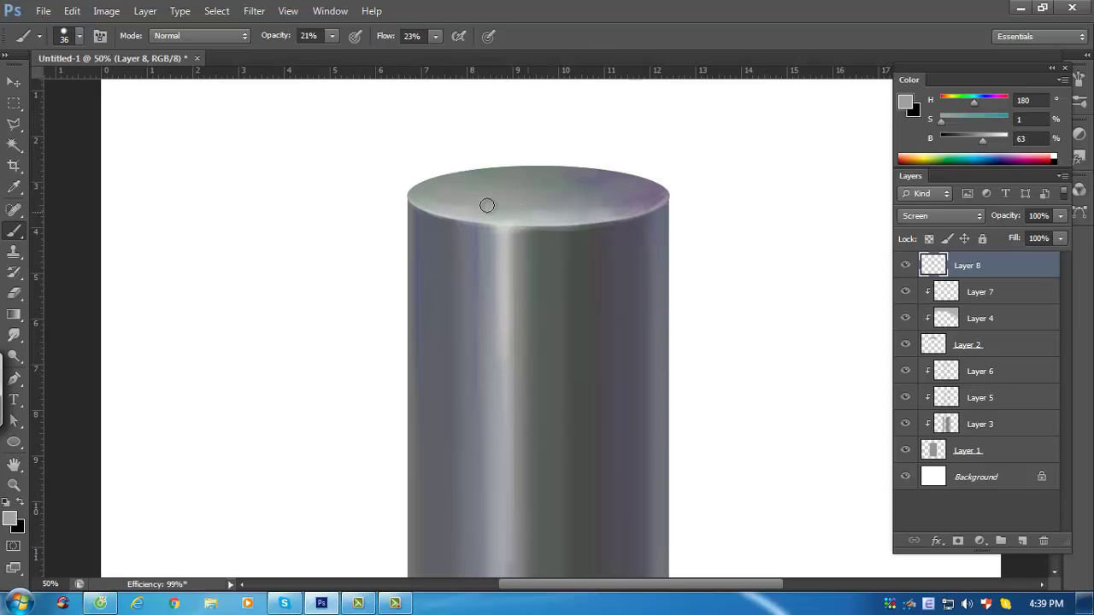
mouse_move(457, 201)
left_mouse_down()
mouse_move(612, 214)
mouse_move(656, 200)
left_mouse_up()
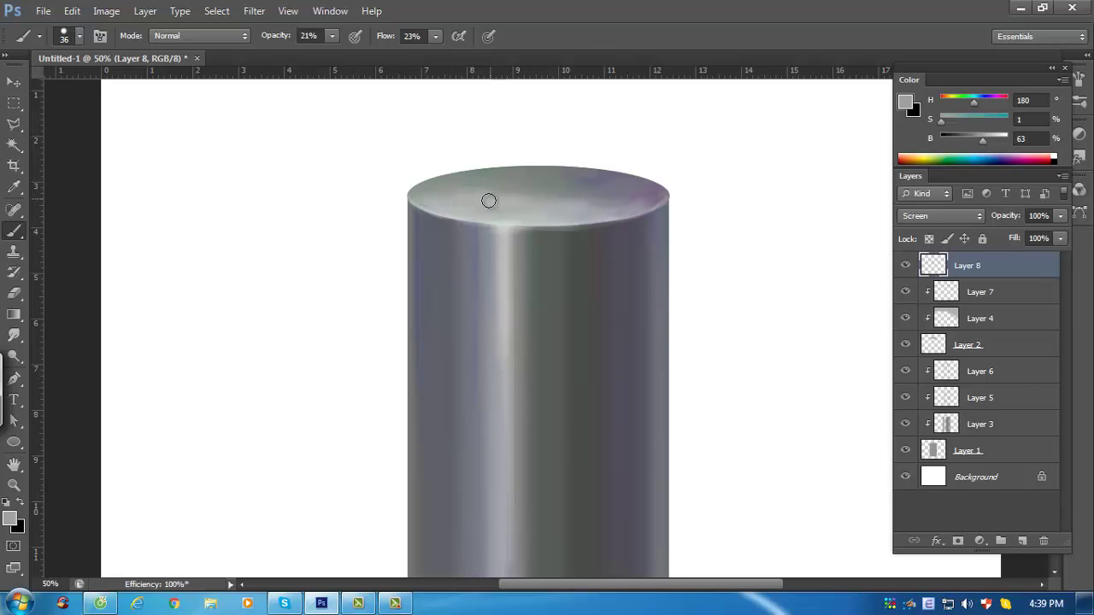
key("e")
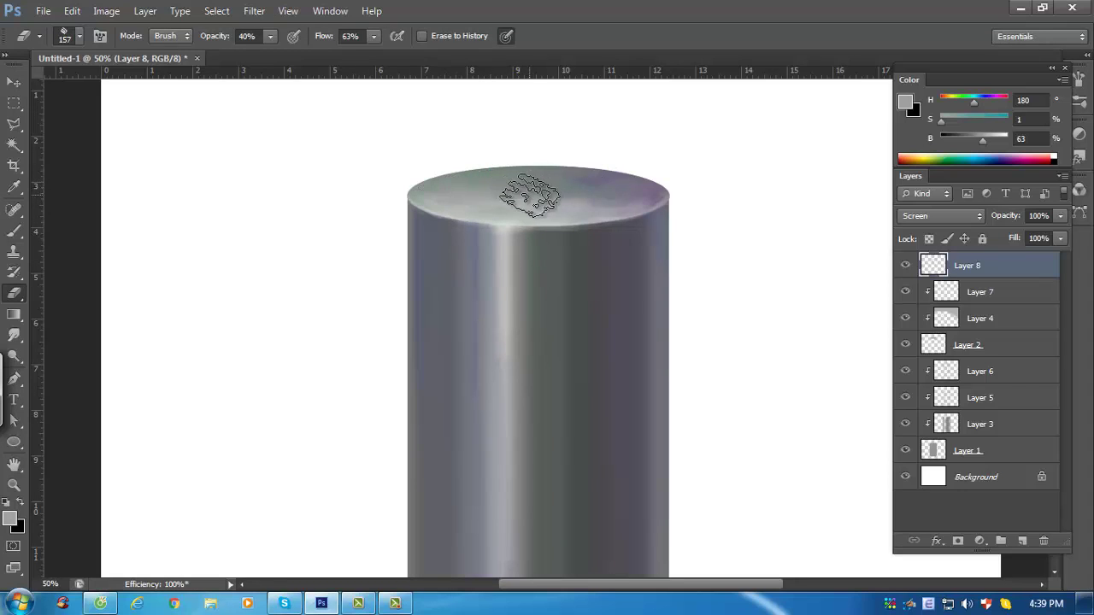
key("ctrl+minus")
key("ctrl+minus")
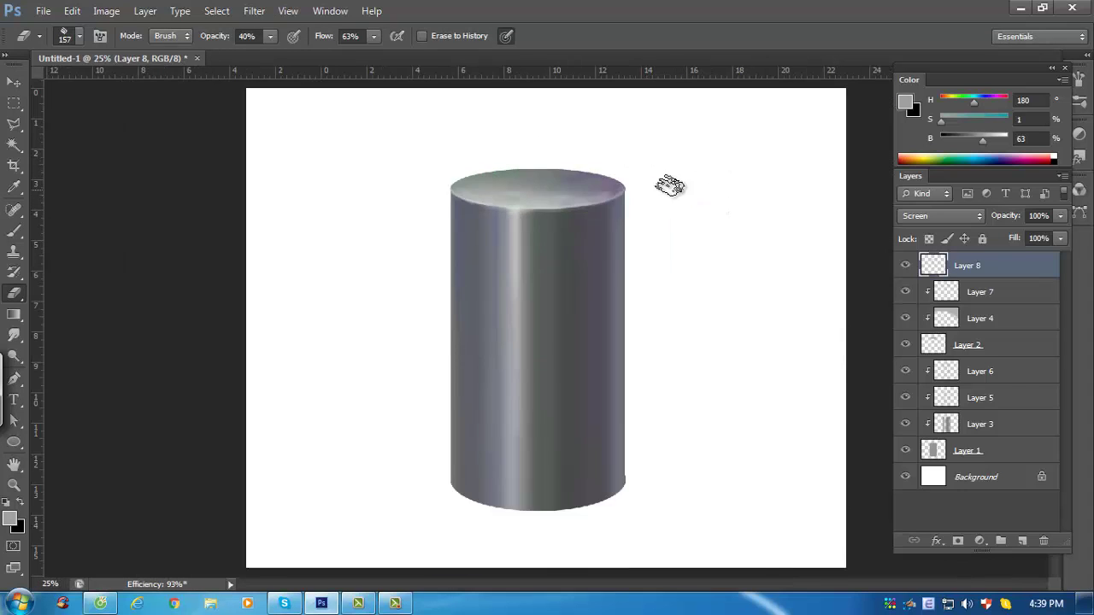
key("ctrl+plus")
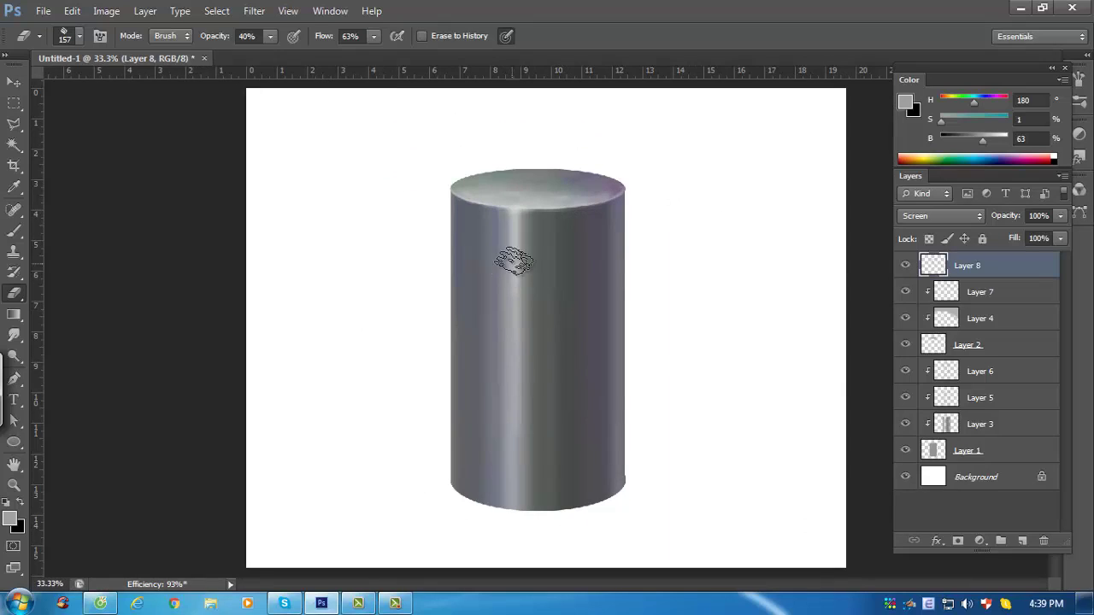
Paint vertical highlights down the body's right side with the 36 px brush, using colors sampled from the body
key("b")
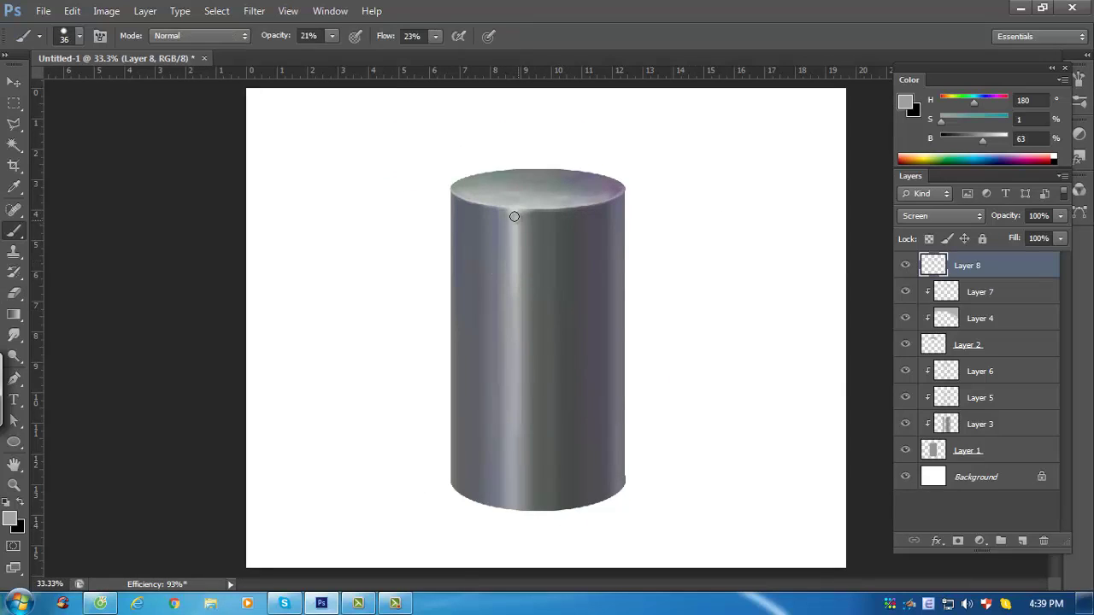
left_click(620, 210, "alt")
left_click_drag(620, 197, 607, 537)
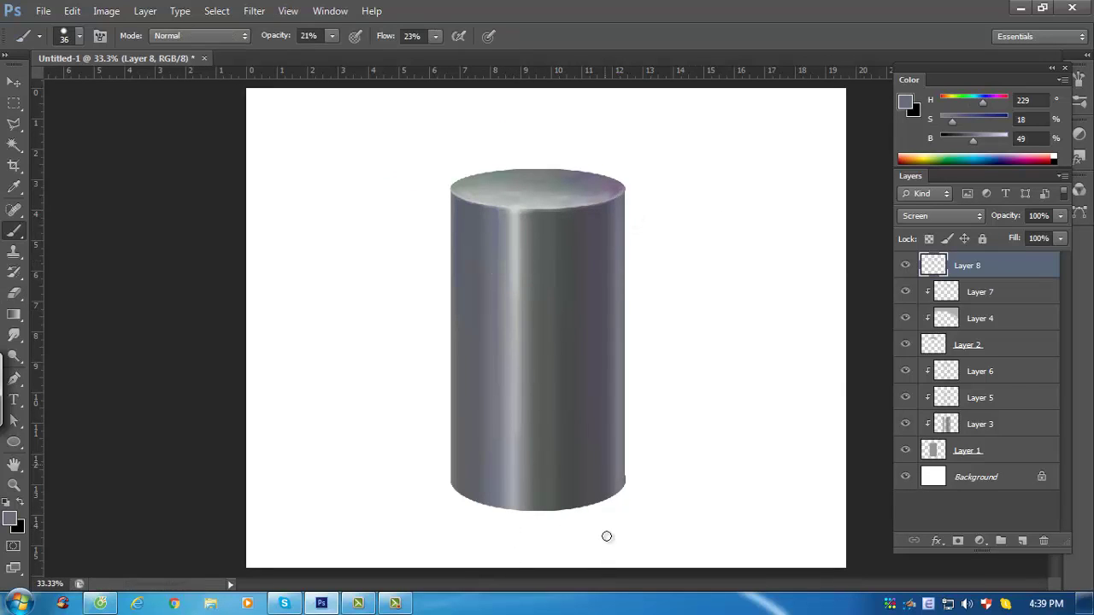
left_click(604, 239, "alt")
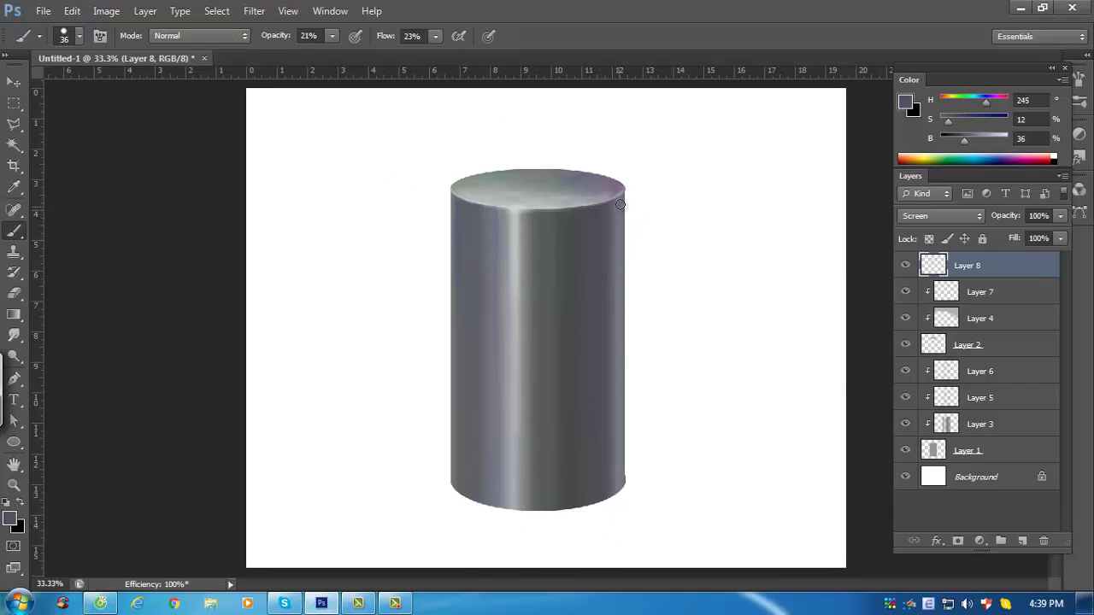
left_click(517, 234, "alt")
left_click_drag(608, 214, 578, 220)
Paint faint vertical highlights down the body's left side with a 43 px brush in sampled blue-grays
mouse_move(498, 218)
left_mouse_down()
mouse_move(482, 231)
mouse_move(480, 604)
left_mouse_up()
left_click(470, 221, "alt")
right_click(469, 221)
left_click(467, 226)
left_click(465, 221, "alt")
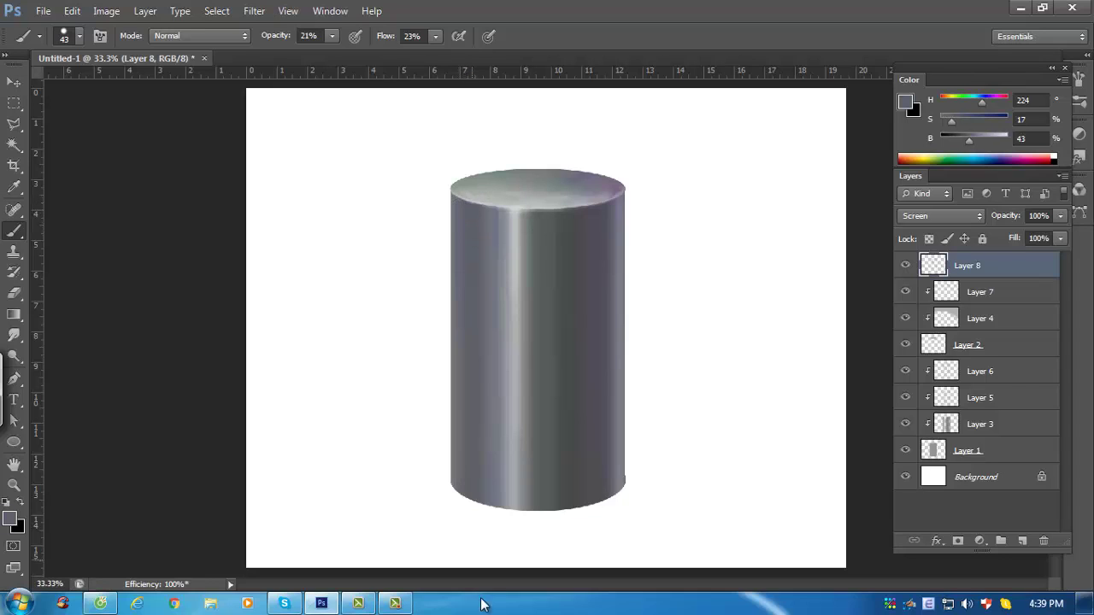
left_click(461, 244, "alt")
left_click(621, 205, "alt")
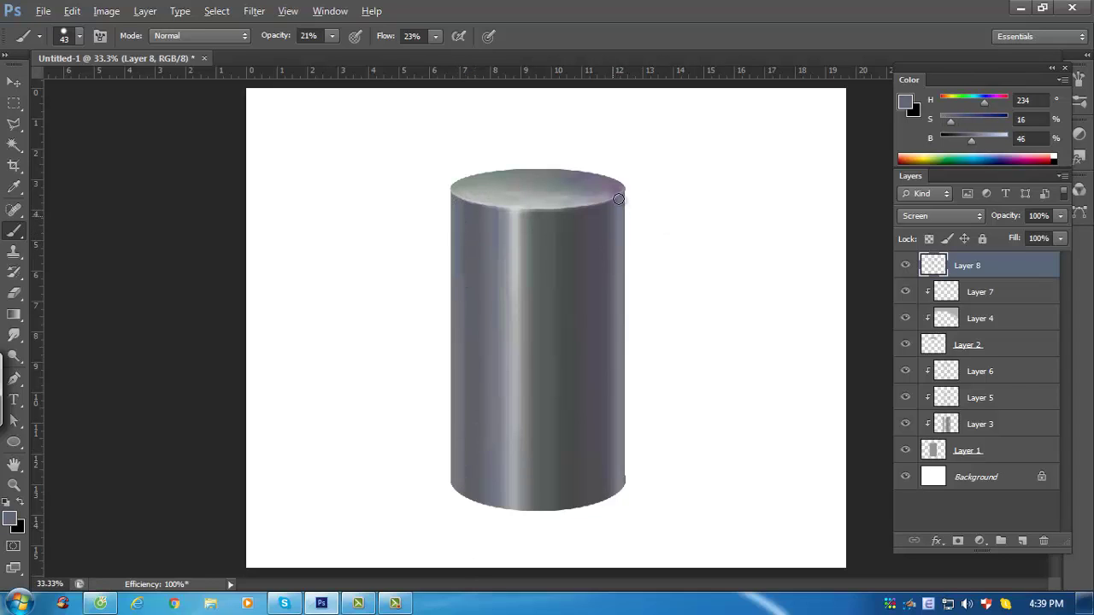
Fill the Background layer with a muted blue (H 234, S 40, B 46)
key("ctrl+minus")
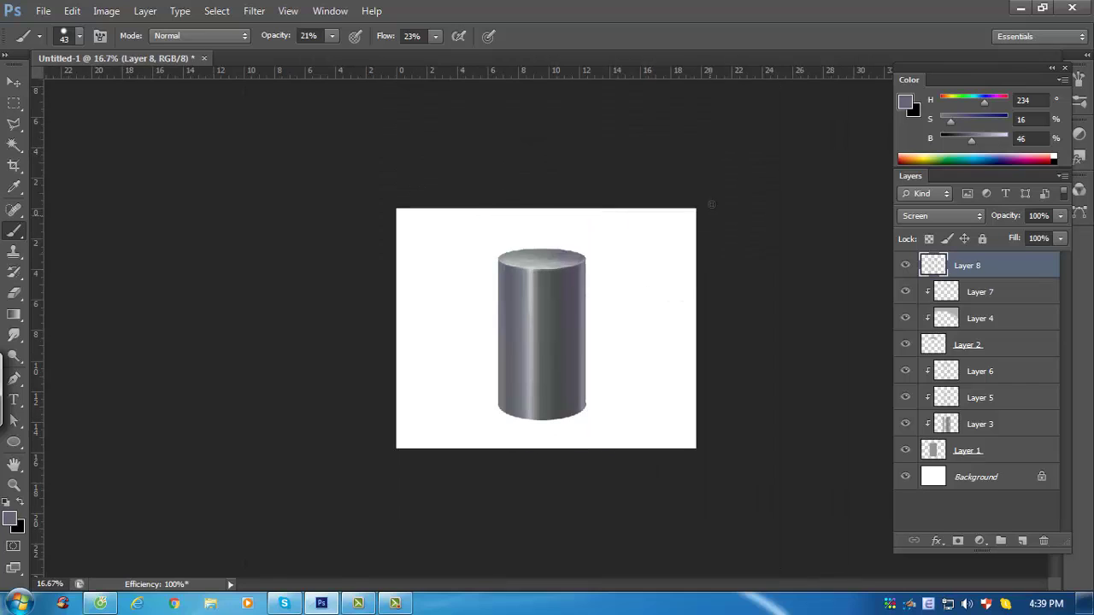
key("v")
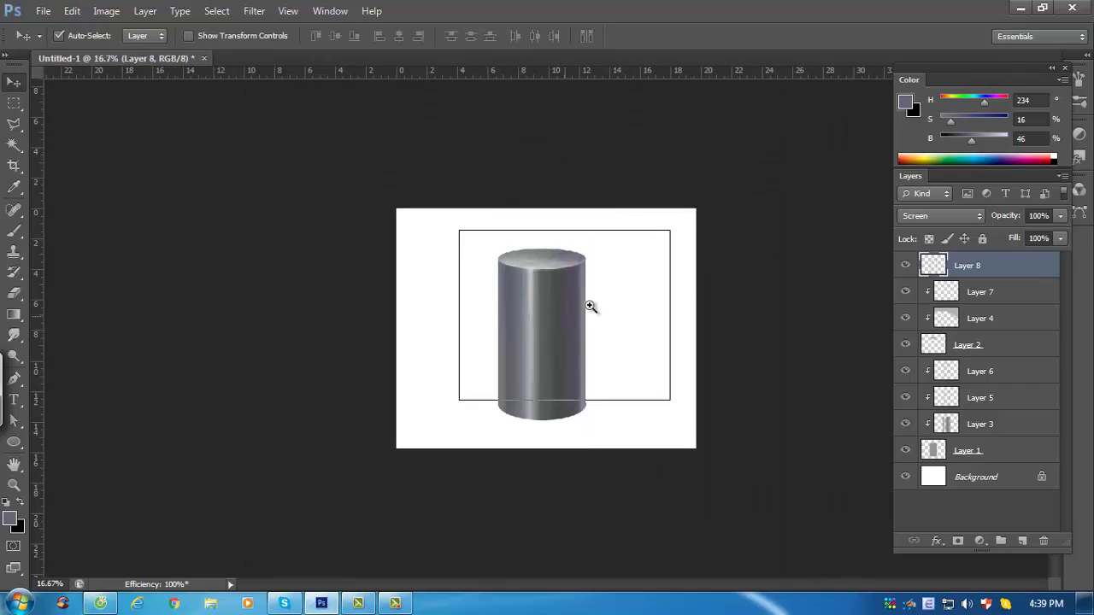
key("ctrl+plus")
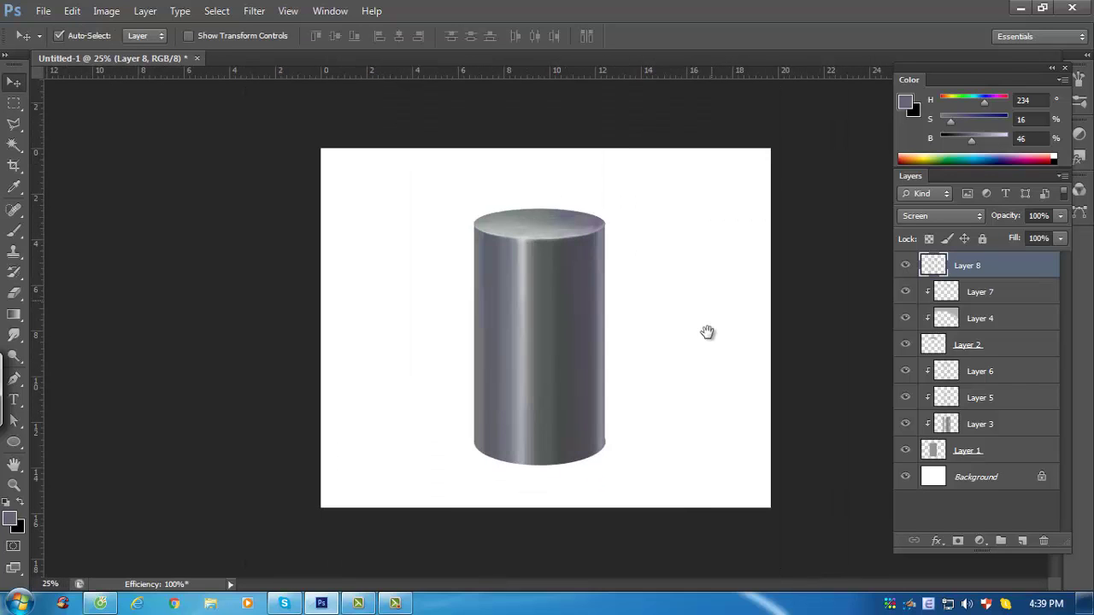
left_click(991, 474)
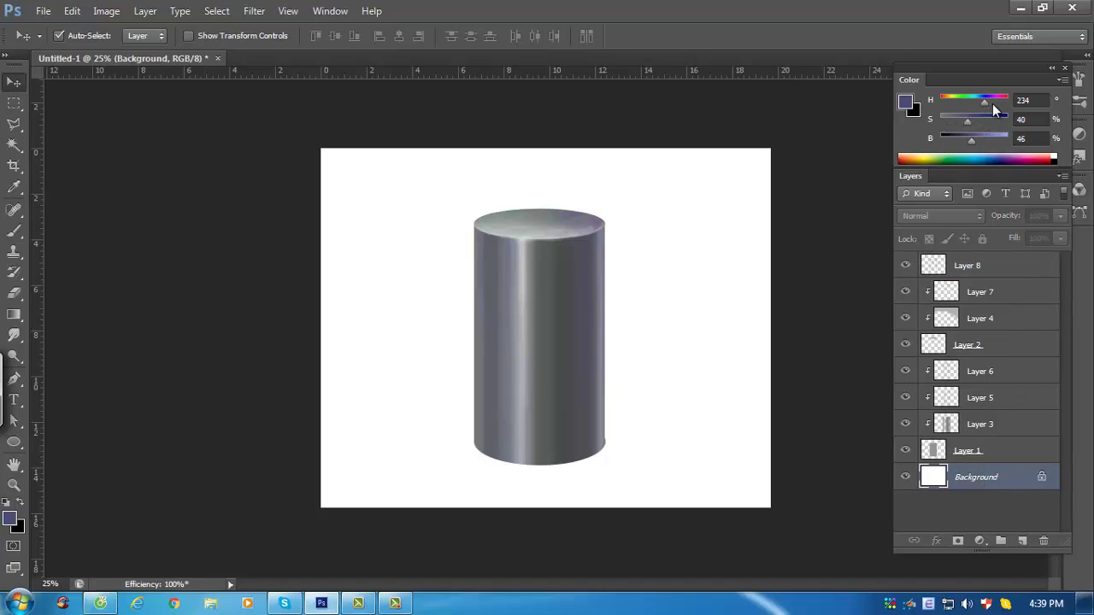
key("alt+BackSpace")
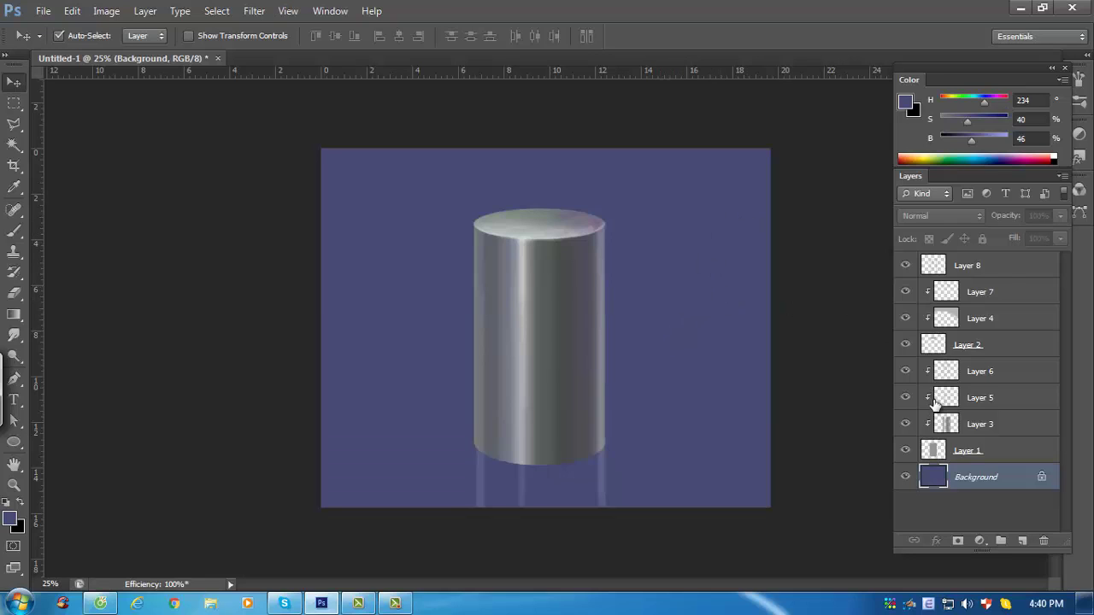
Delete the highlight strokes on Layer 8 that spill outside the cylinder, using the inverse of Layer 1's outline, and deselect
left_click(906, 452)
left_click(935, 451, "ctrl")
left_click(1005, 271)
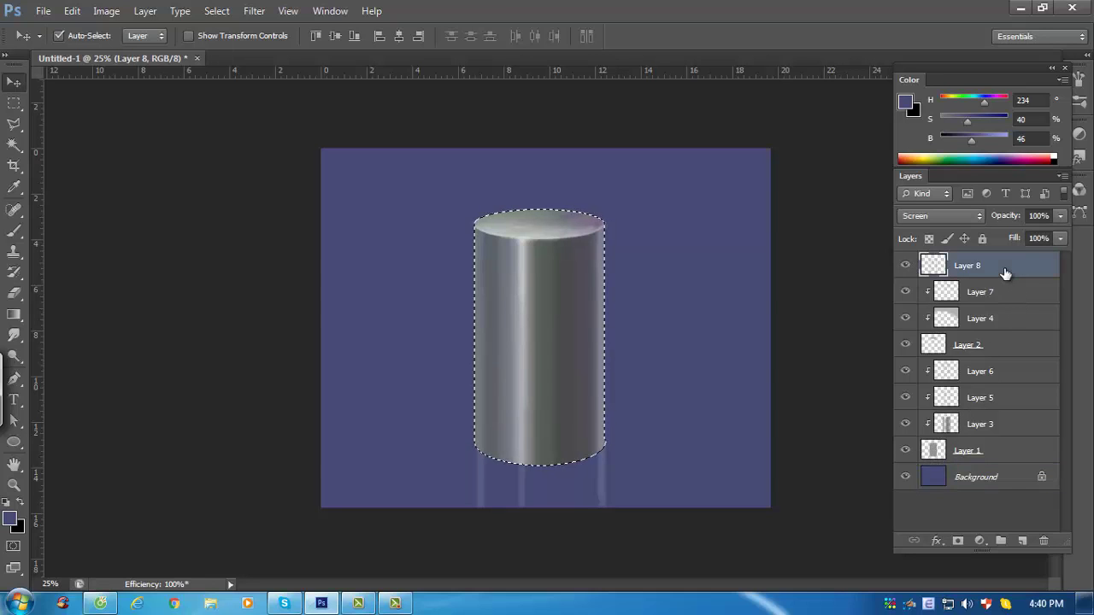
key("ctrl+shift+i")
key("Delete")
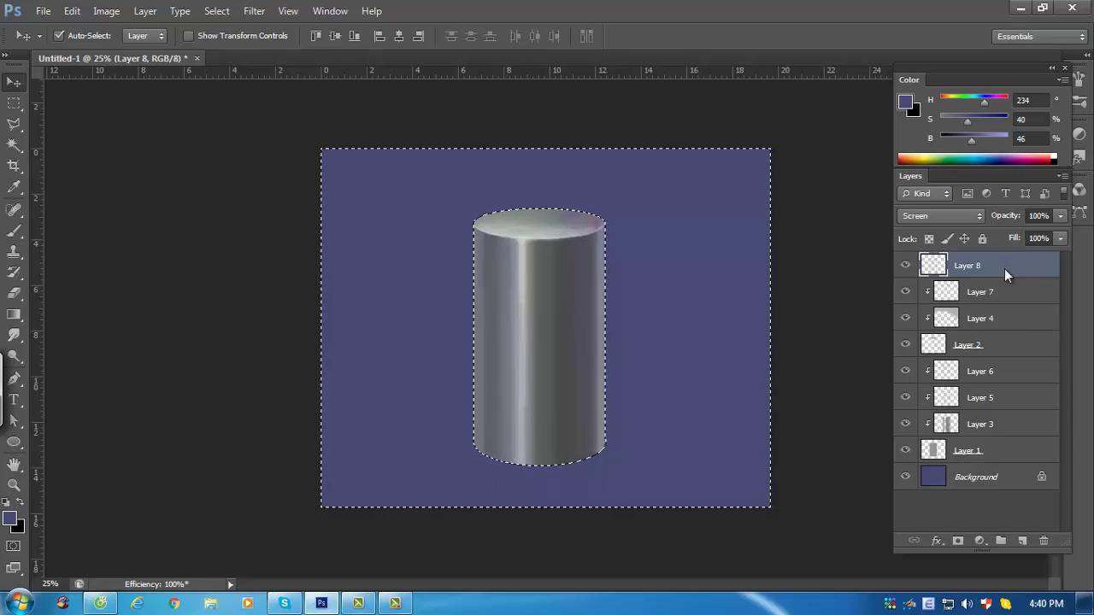
key("ctrl+d")
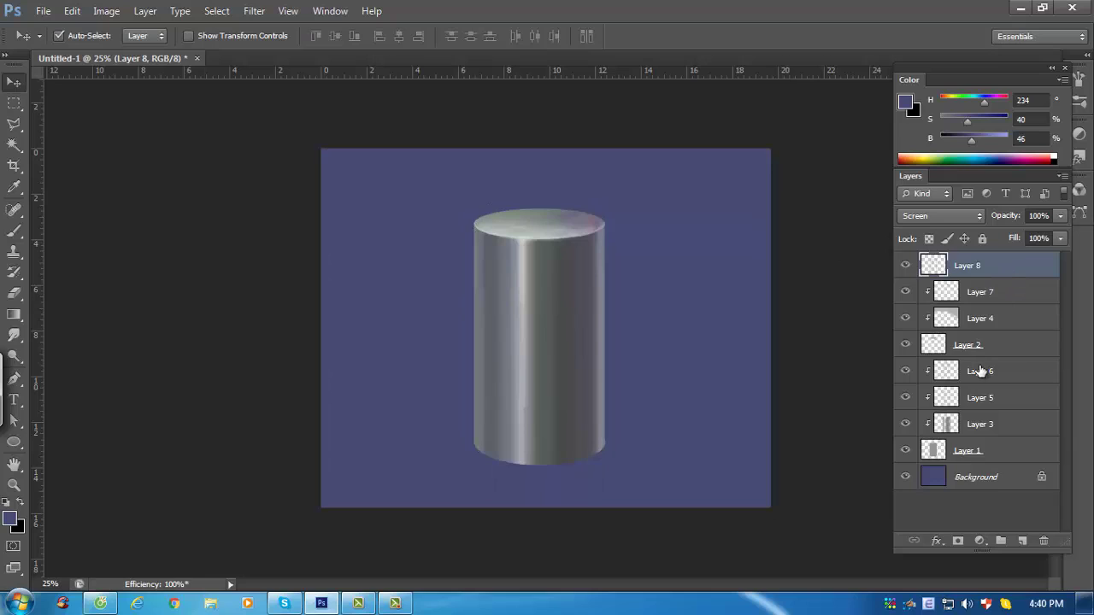
Toggle the visibility of Layer 3 and Layer 5 to check what each contributes to the body shading
left_click(996, 455)
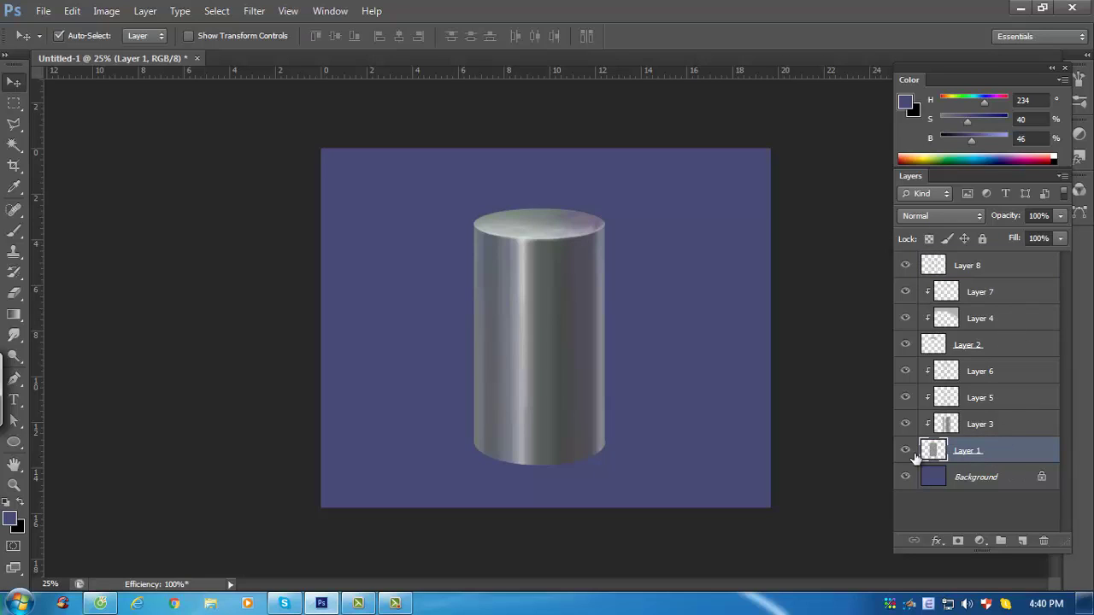
left_click(906, 424)
left_click(905, 425)
left_click(951, 371)
double_click(904, 425)
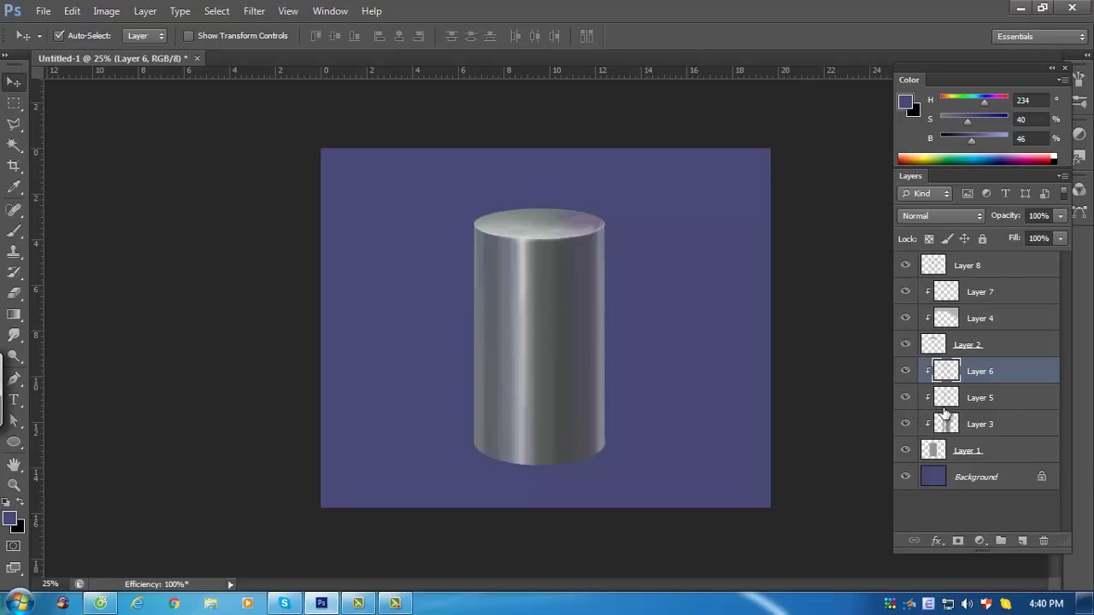
double_click(907, 398)
left_click(998, 407)
Create a new clipped layer in Multiply mode directly above Layer 3
left_click(1009, 432)
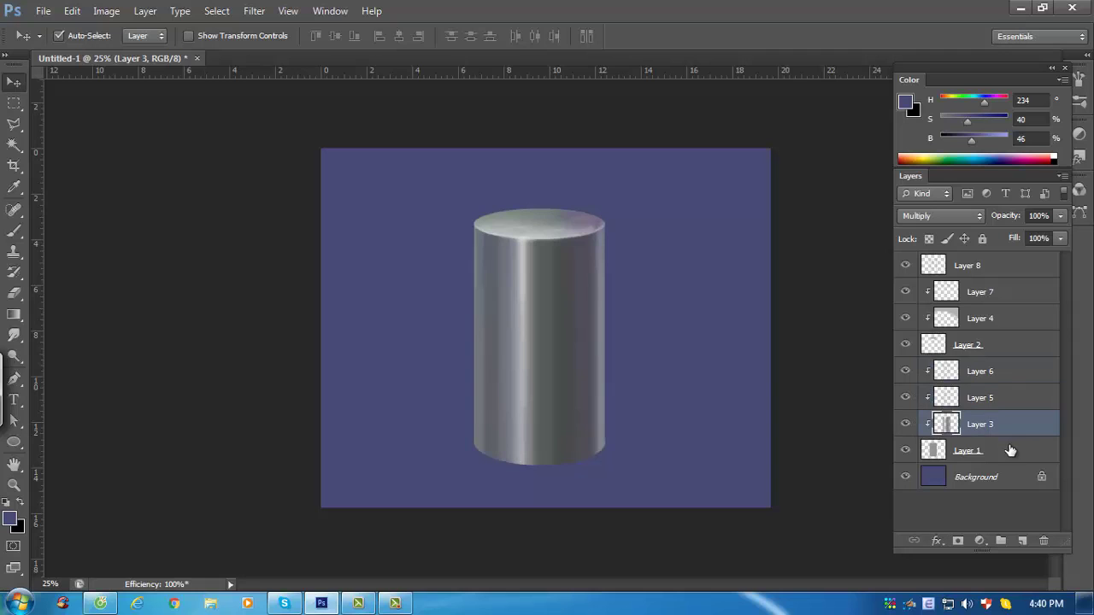
key("ctrl+shift+n")
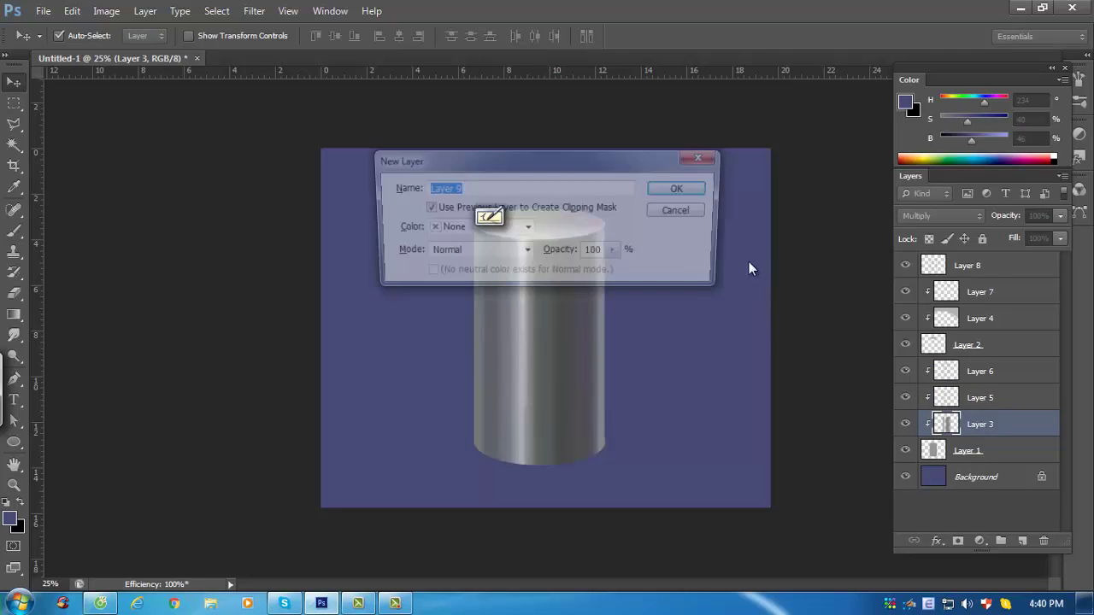
left_click(523, 253)
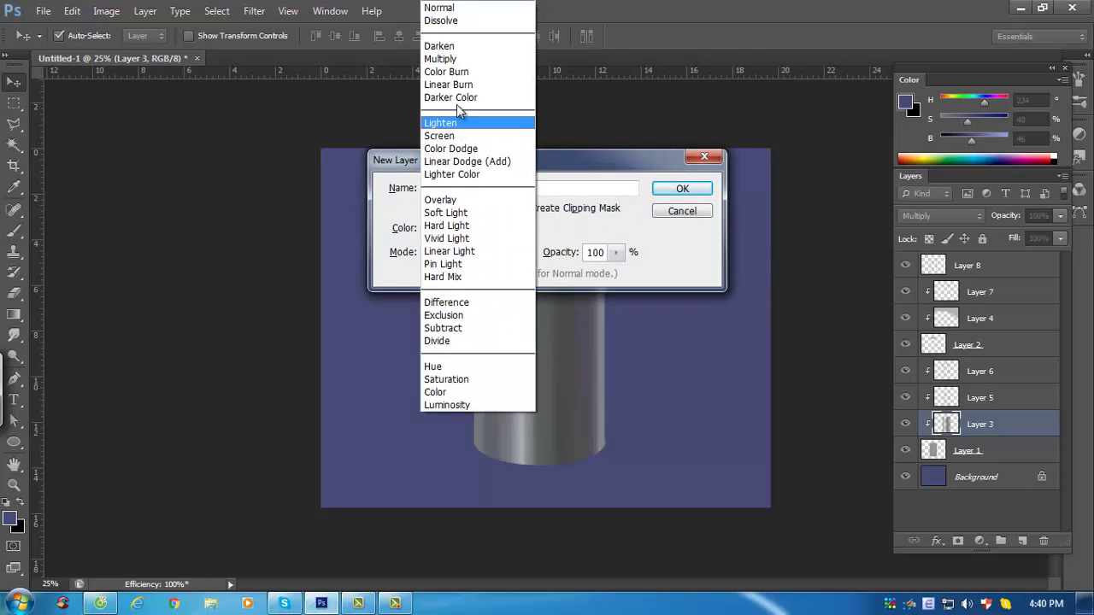
left_click(453, 74)
left_click(521, 252)
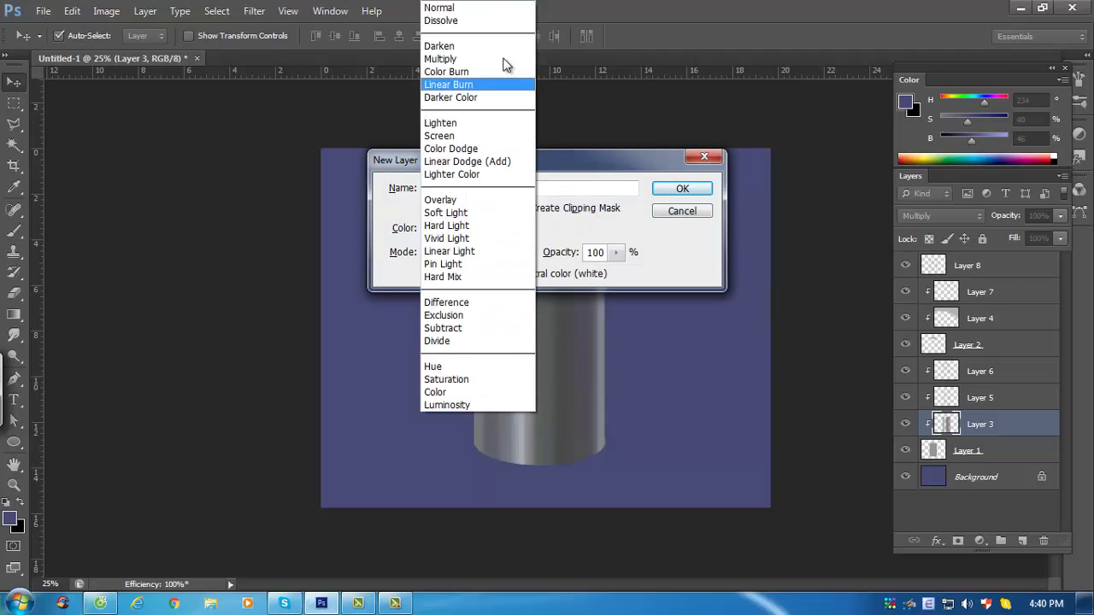
left_click(489, 64)
left_click(676, 190)
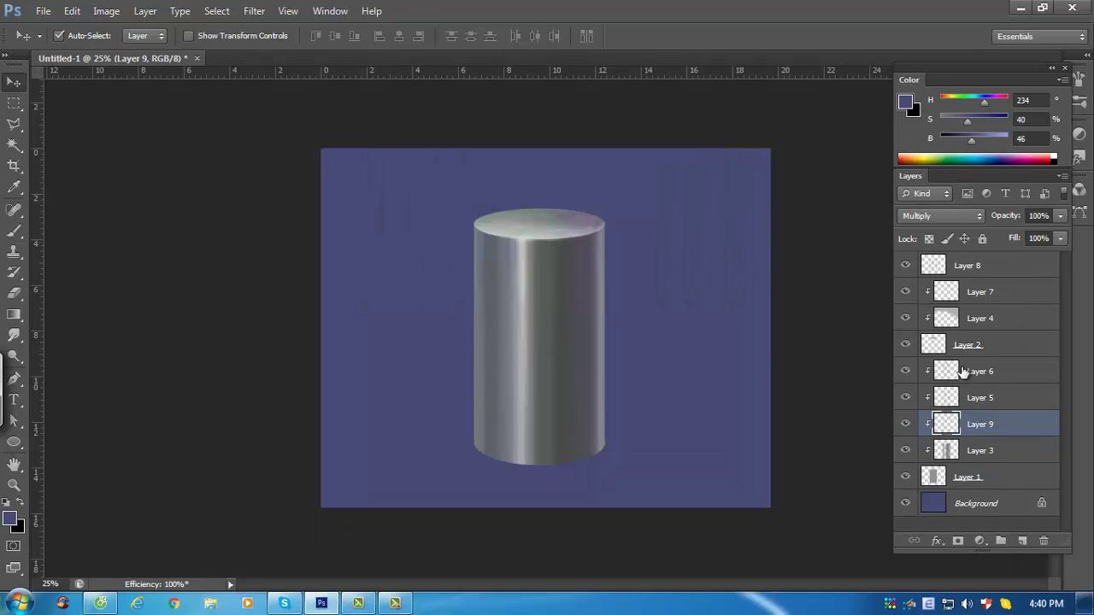
Darken the cylinder body on Layer 9 with transparent gradients from the base and both sides, using a gray-green sampled near the base
key("g")
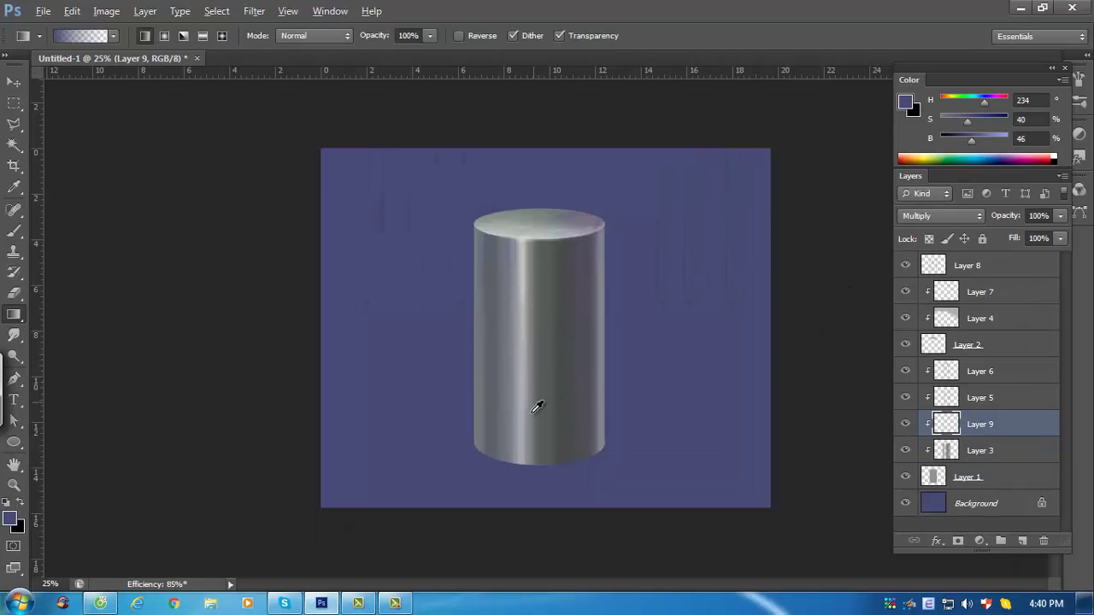
left_click(552, 458, "alt")
left_click_drag(535, 492, 535, 404)
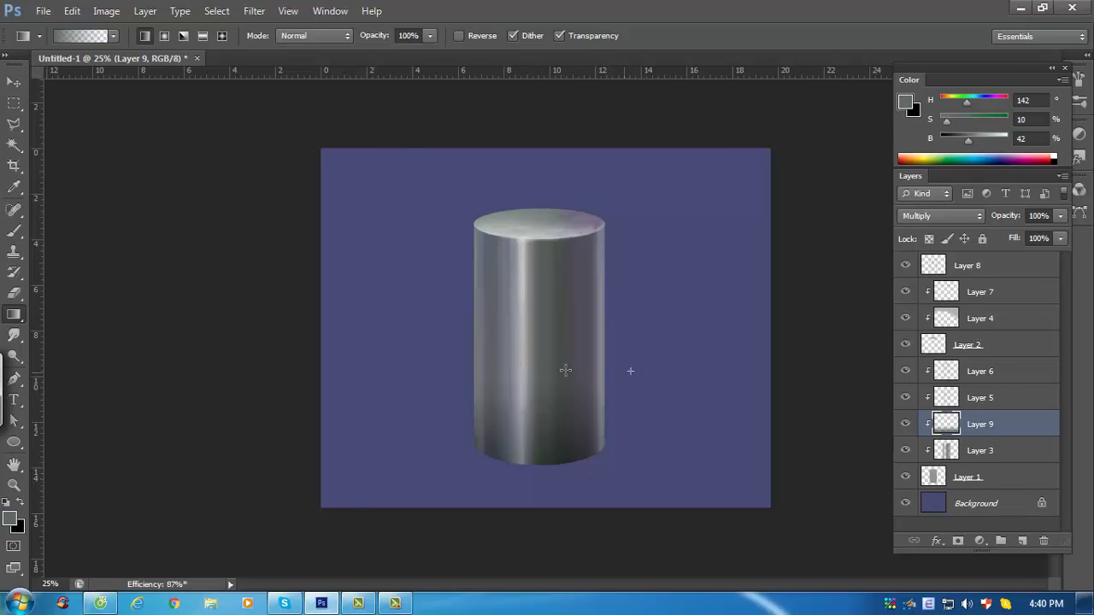
left_click_drag(566, 370, 527, 376)
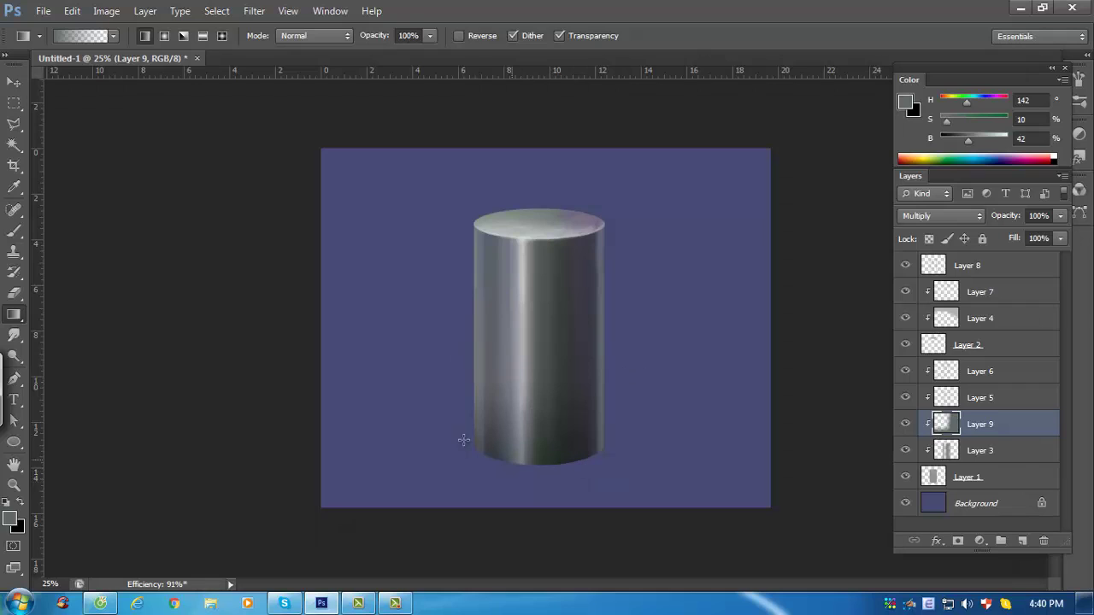
left_click_drag(463, 441, 557, 416)
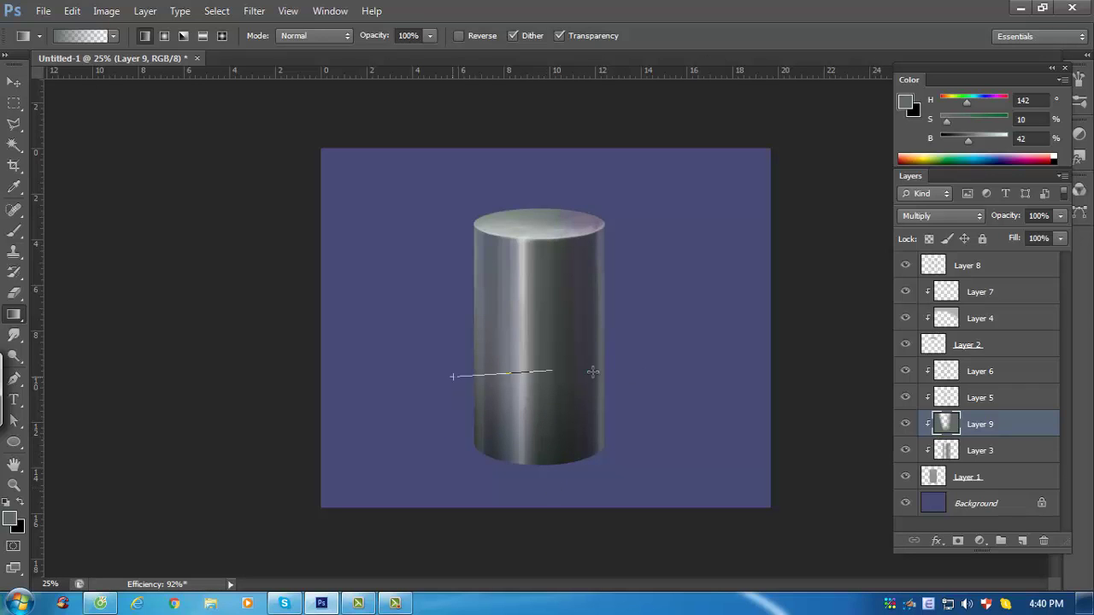
left_click_drag(593, 372, 592, 373)
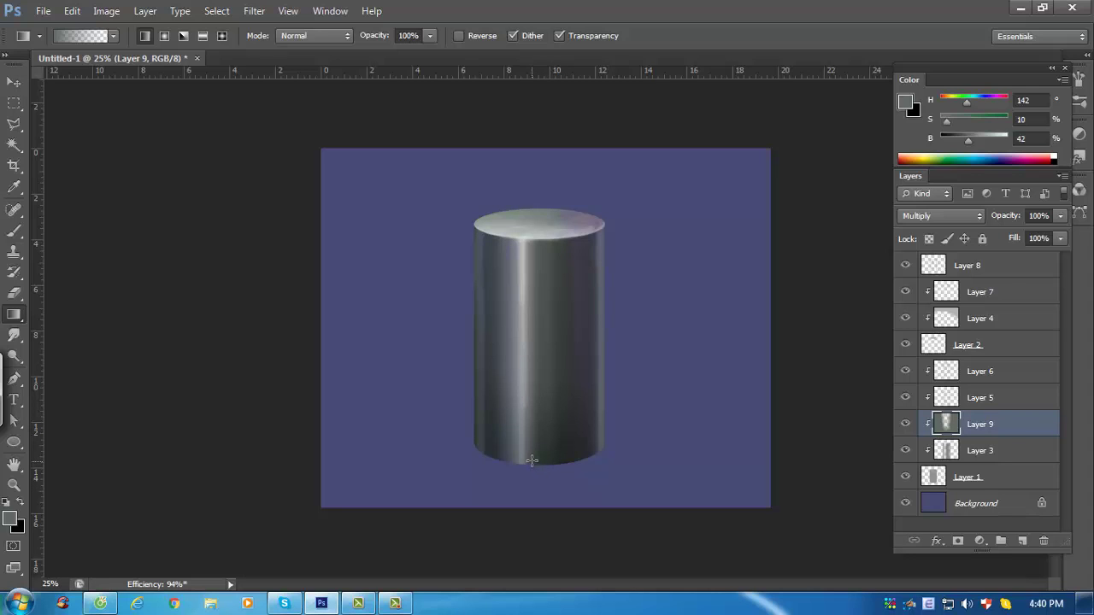
Reduce Layer 9's opacity to 70% and check the shading at a smaller view
key("l")
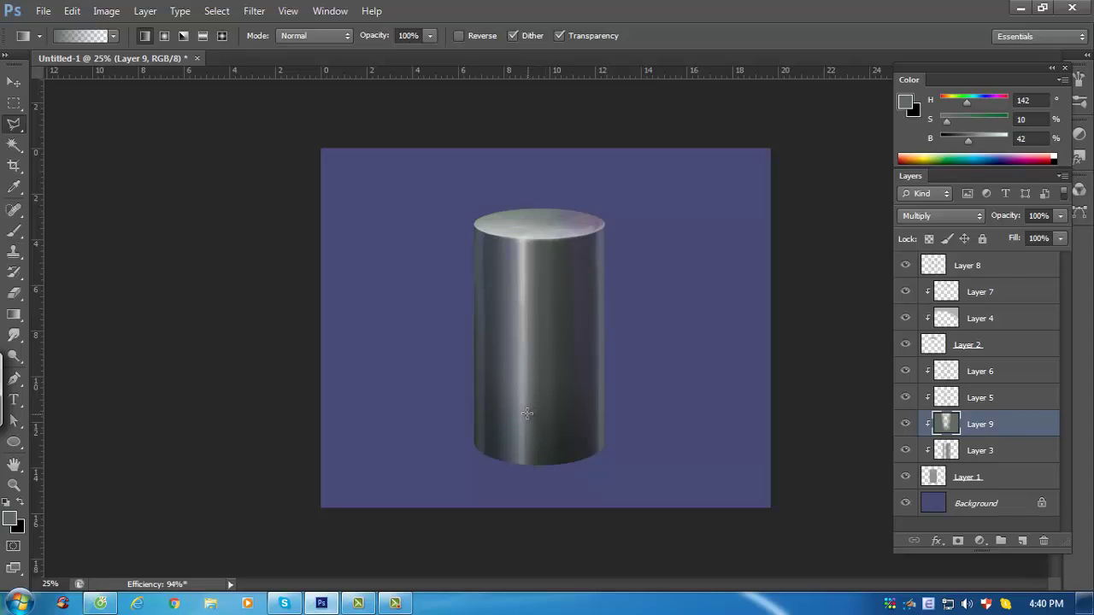
key("5")
key("7")
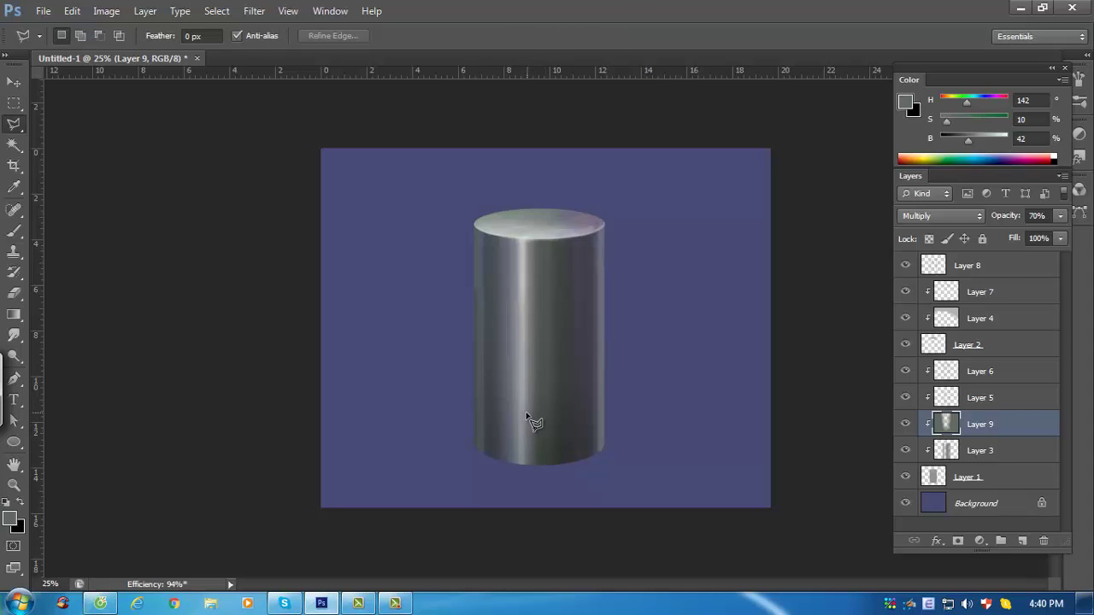
key("v")
key("ctrl+minus")
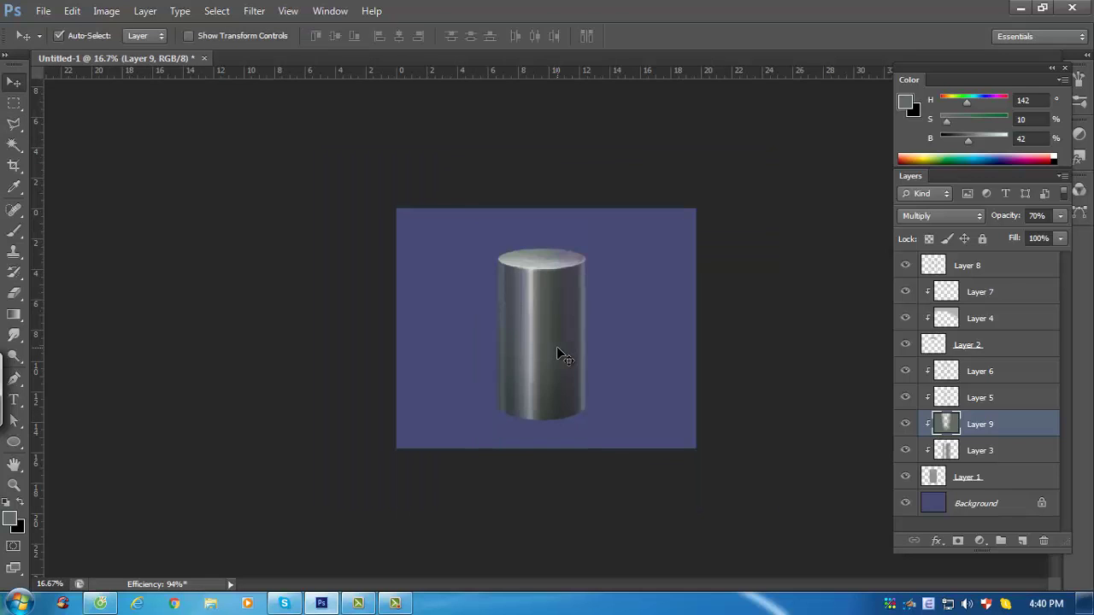
key("ctrl+plus")
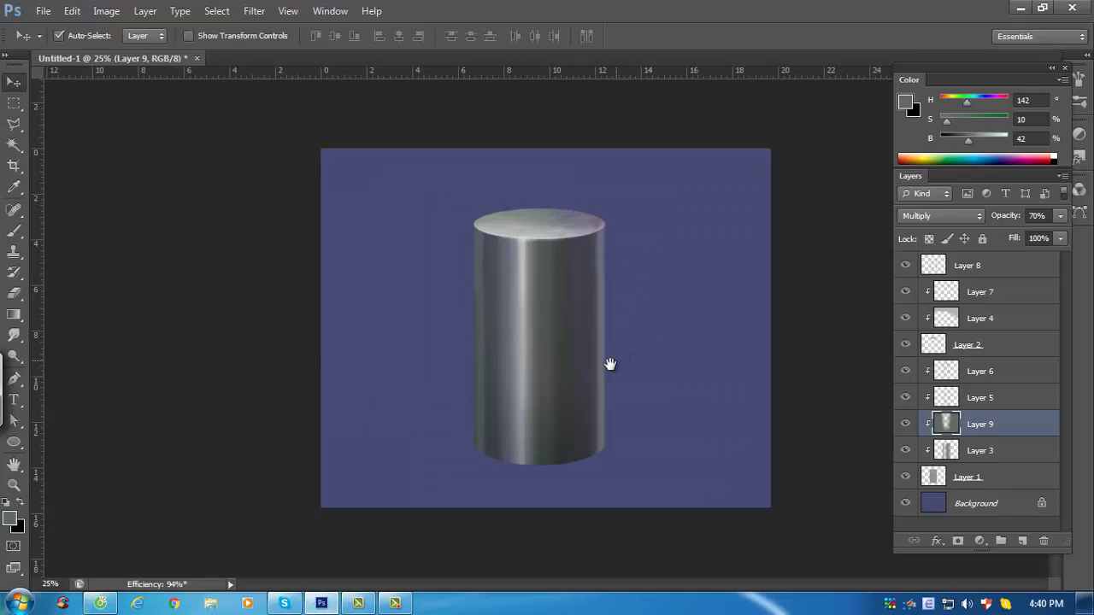
Create a new Multiply layer directly above the Background layer
left_click(1000, 505)
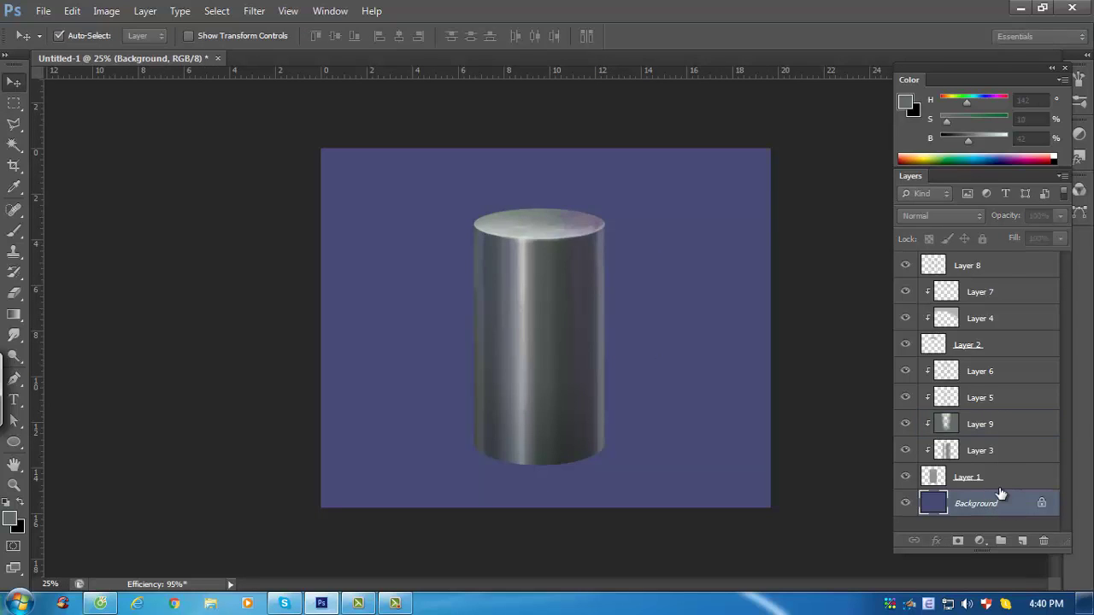
key("ctrl+shift+n")
left_click(478, 253)
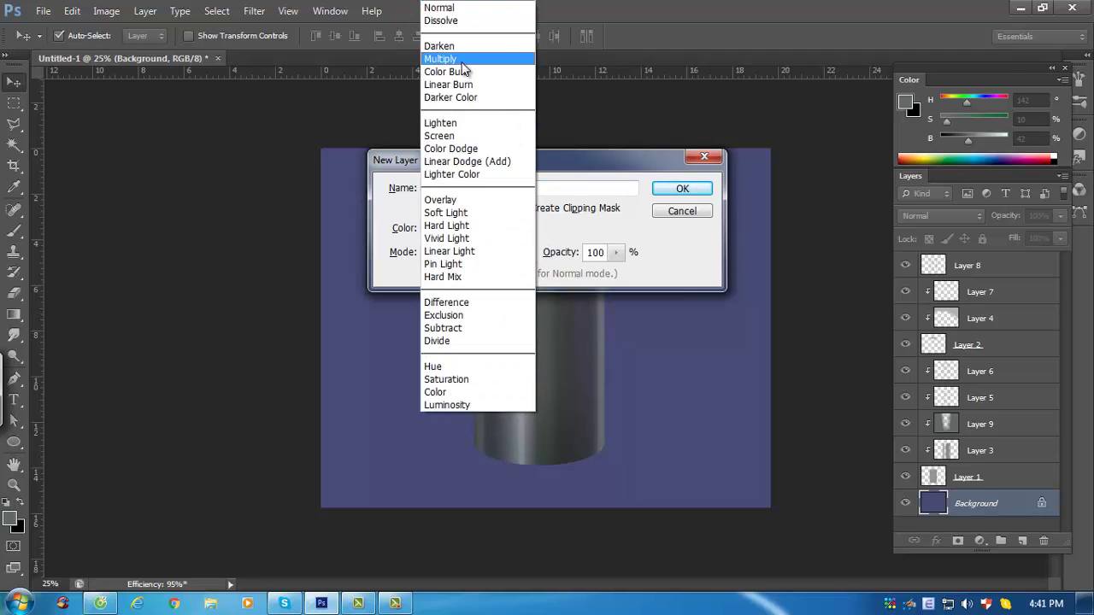
left_click(440, 58)
left_click(683, 188)
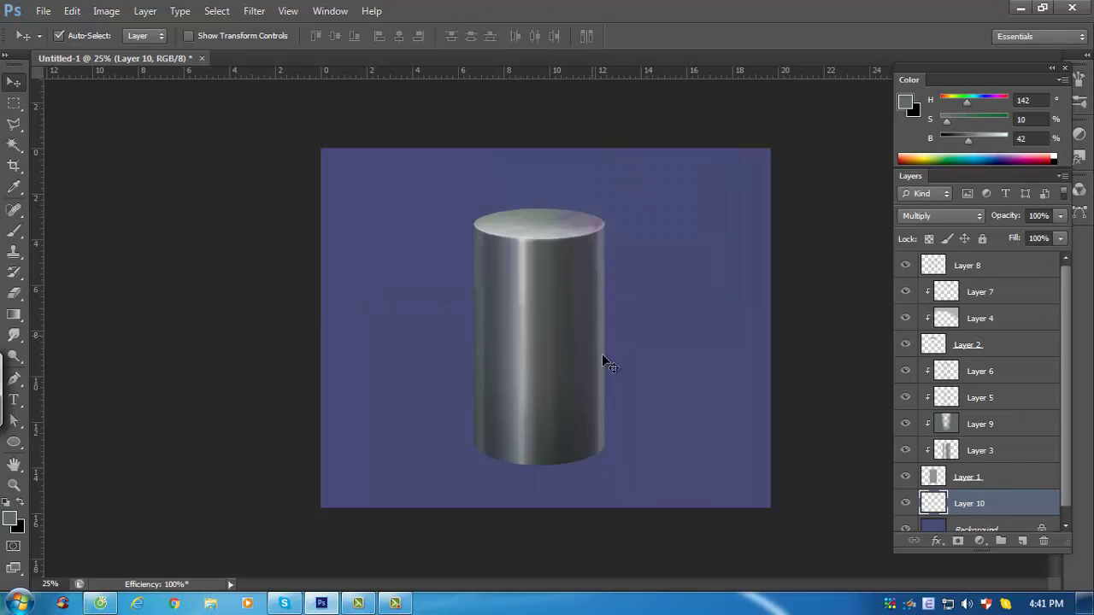
Stamp Layer 1 through Layer 8 into a merged copy and place it directly below Layer 1
left_click(1003, 483)
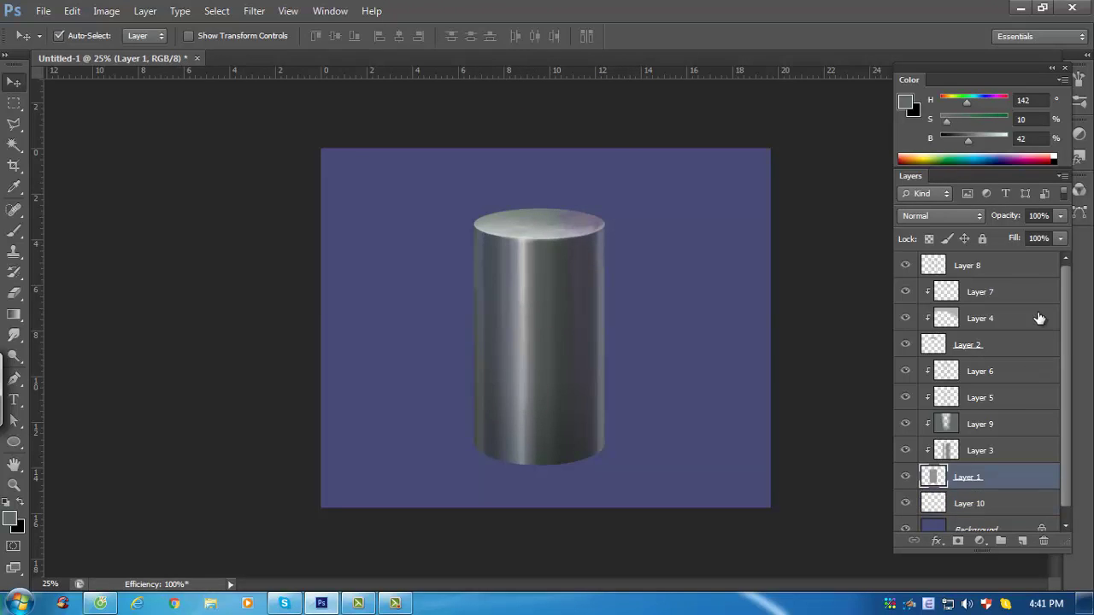
left_click(1026, 271, "shift")
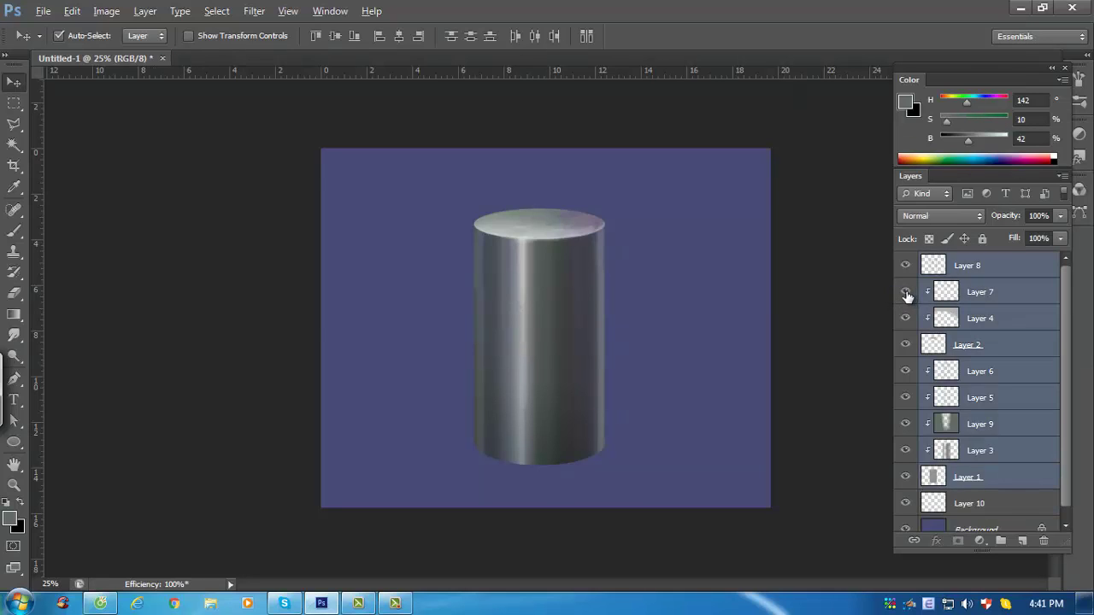
key("ctrl+alt+e")
key("ctrl+t")
right_click(545, 314)
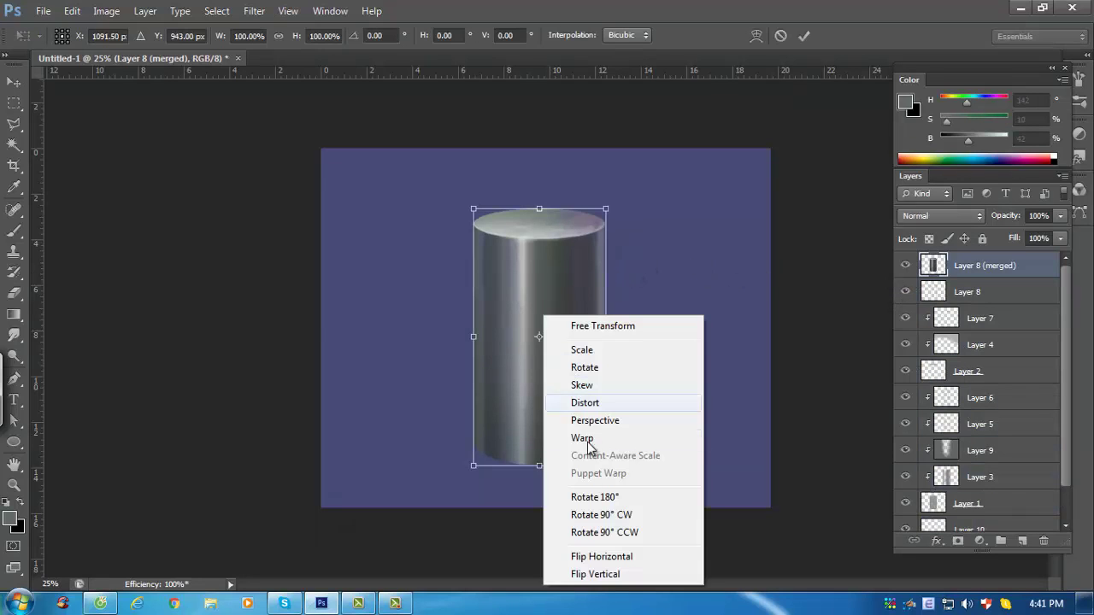
left_click(633, 384)
key("Return")
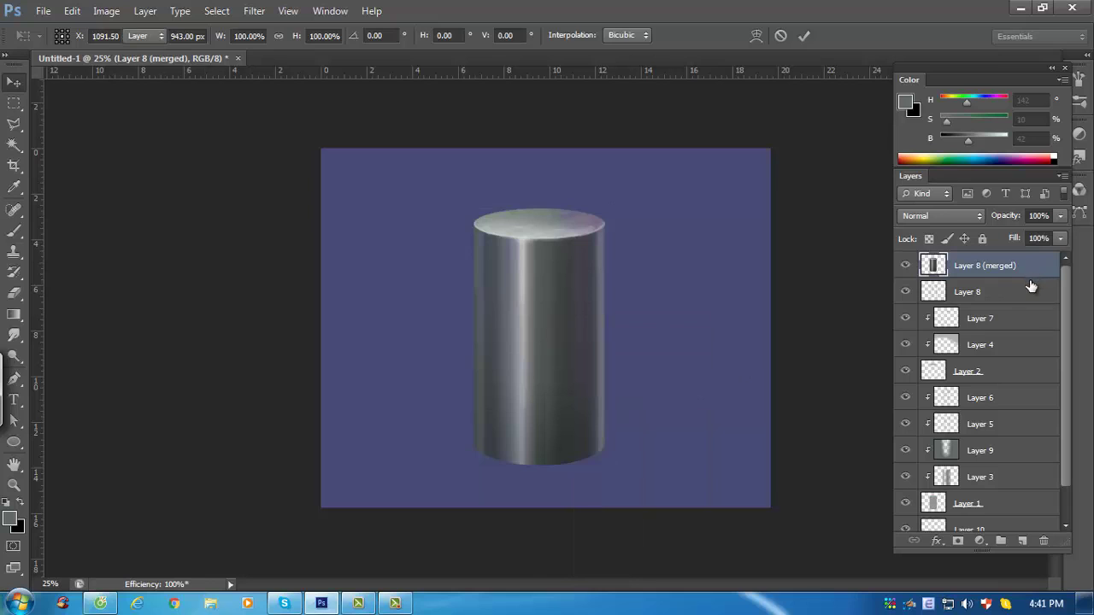
left_click_drag(1034, 275, 1021, 513)
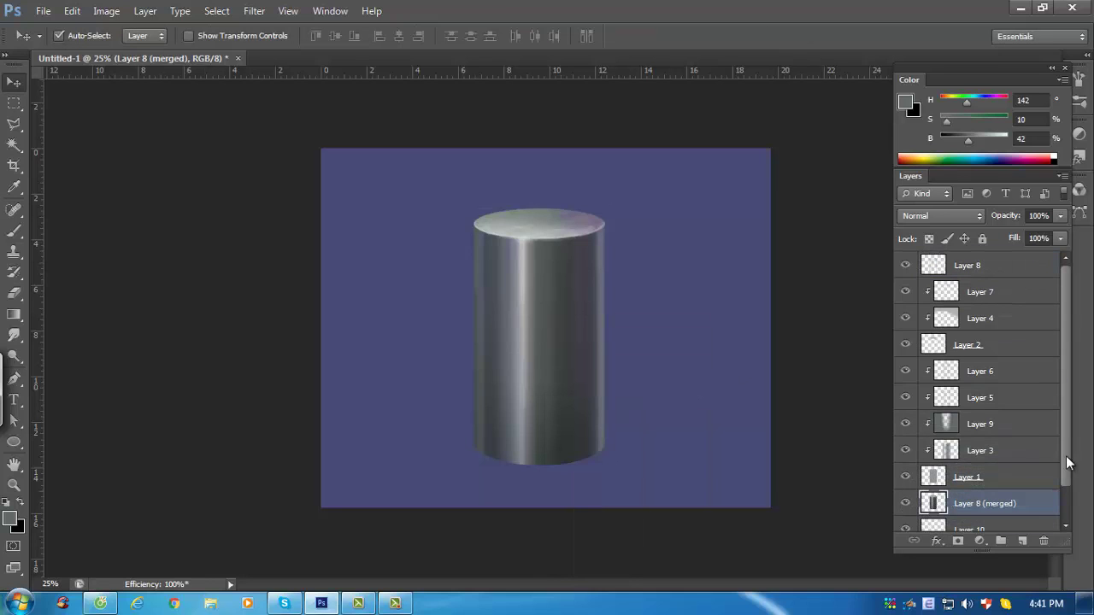
Flip the merged cylinder copy vertically and move it down so it extends below the cylinder's base as a reflection
scroll(1065, 427, "down", 2)
key("ctrl+t")
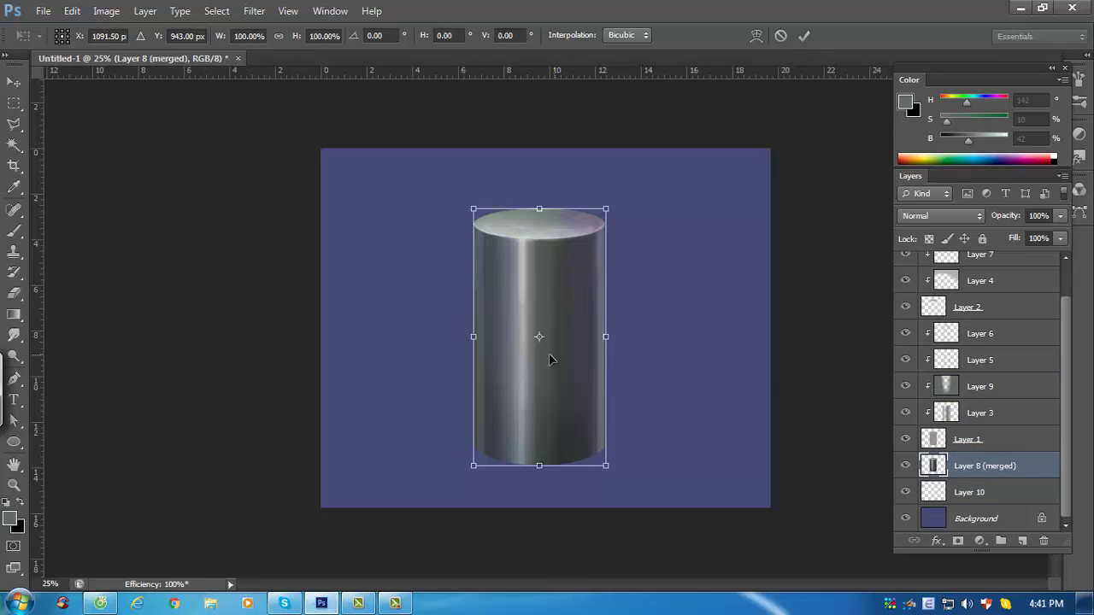
right_click(540, 344)
left_click(571, 310)
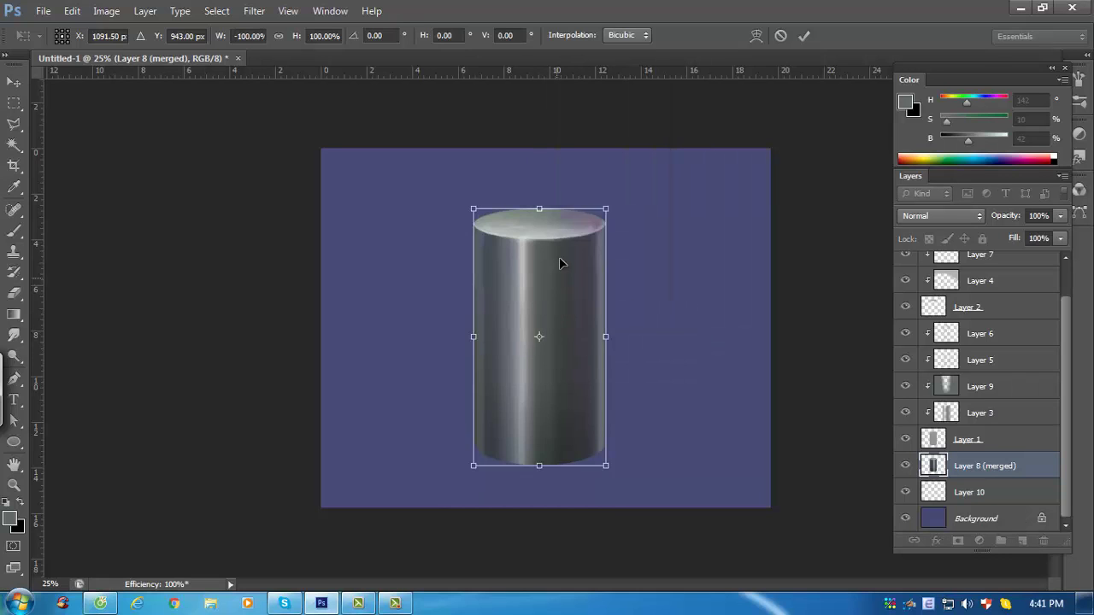
mouse_move(561, 261)
left_mouse_down()
mouse_move(574, 509)
mouse_move(559, 258)
left_mouse_up()
right_click(538, 386)
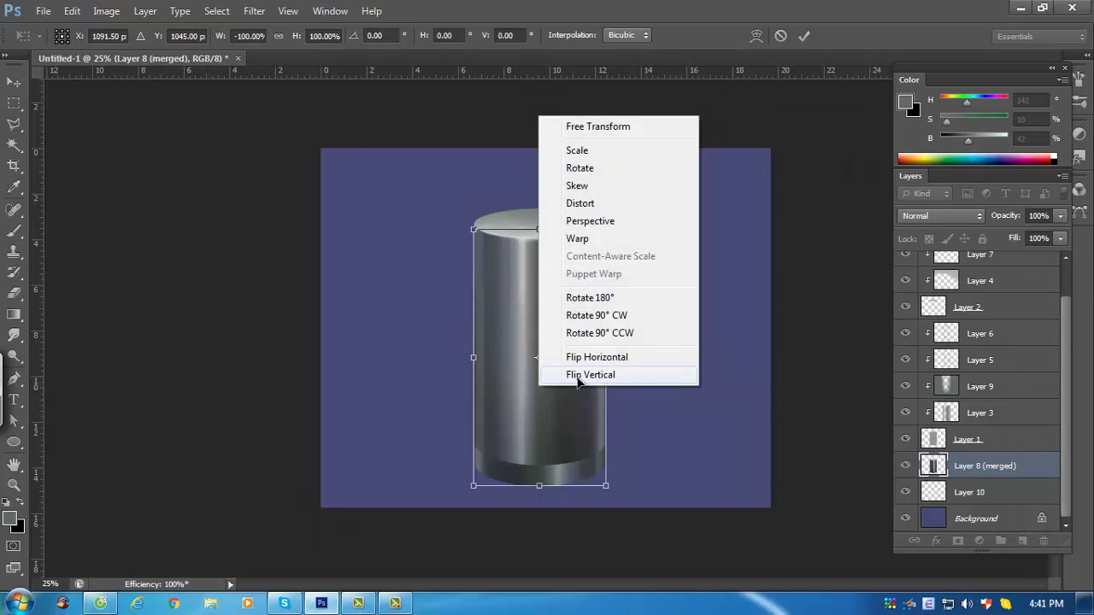
left_click(578, 381)
left_click_drag(571, 330, 561, 444)
right_click(561, 444)
left_click(577, 420)
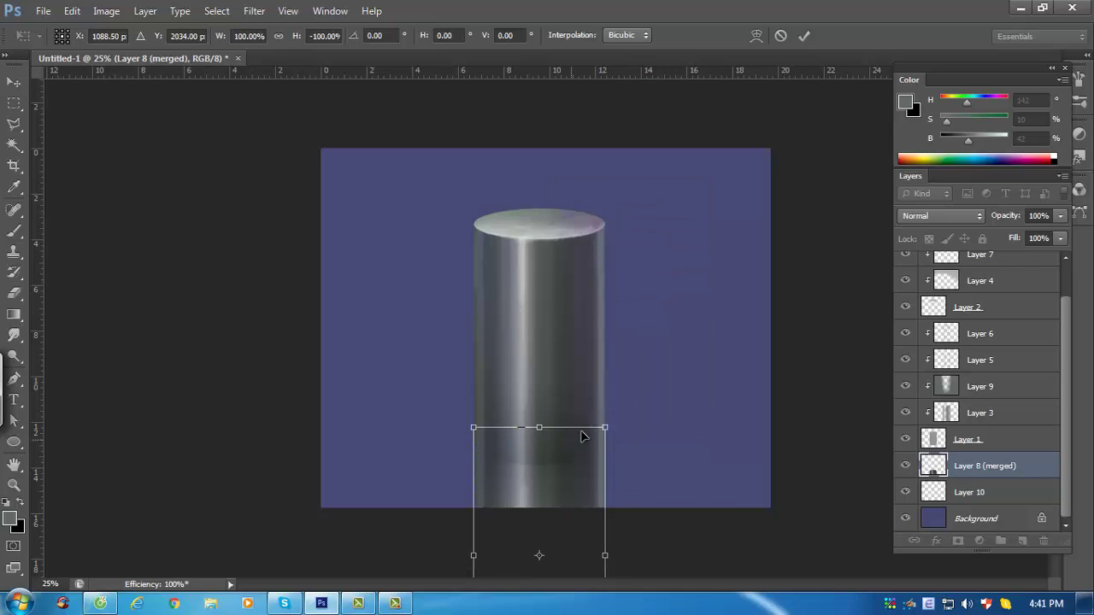
key("Return")
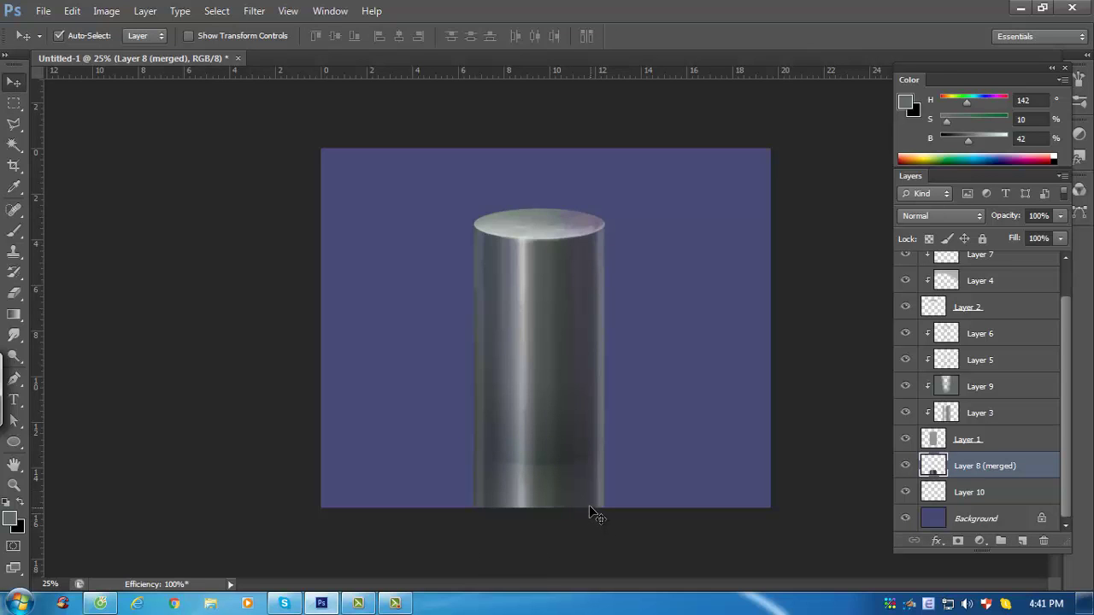
Set the opacity of the mirrored cylinder layer to 78%
key("l")
key("5")
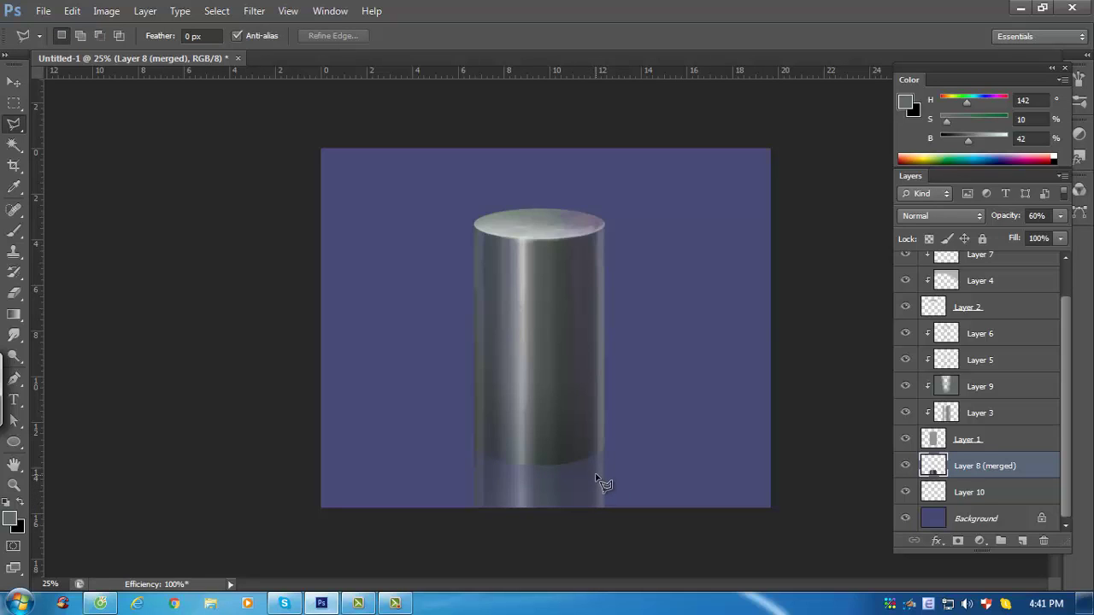
key("v")
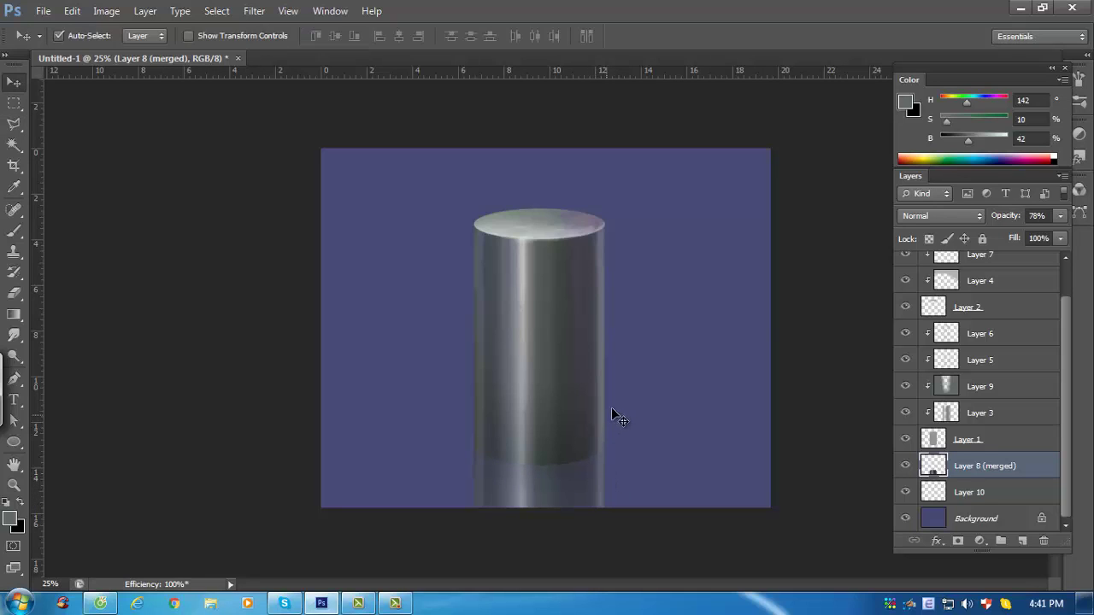
Paint a shadow on Layer 10 running right from the cylinder's base, using the 219 px brush and the sampled background blue
left_click(987, 518)
left_click(1000, 500)
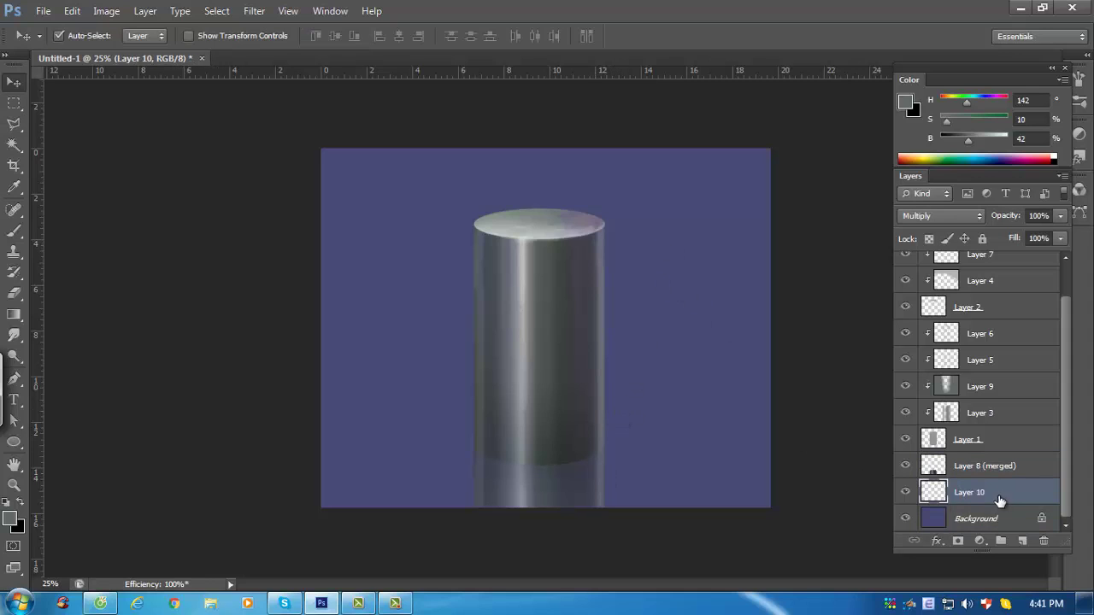
key("b")
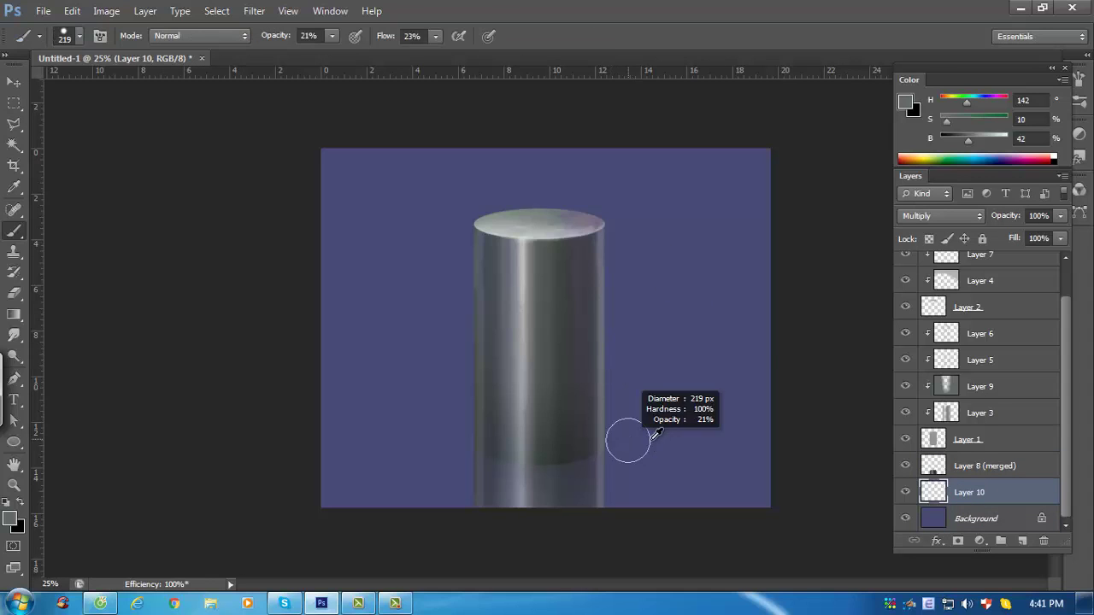
left_click(639, 453, "alt")
left_click_drag(514, 451, 806, 467)
left_click_drag(549, 449, 826, 464)
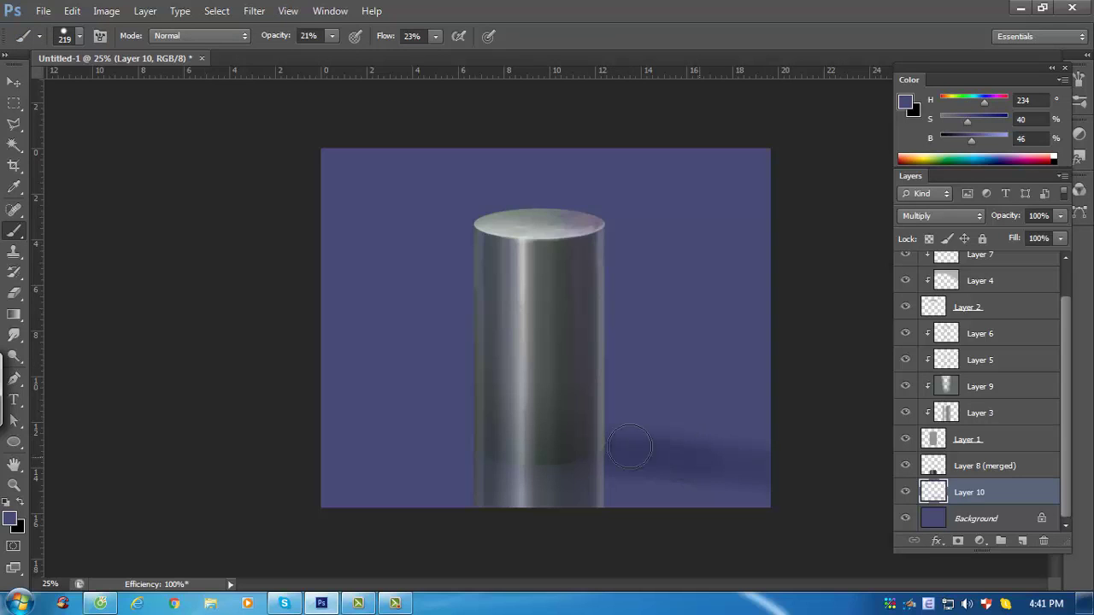
left_click_drag(549, 446, 811, 447)
Darken the cast shadow on Layer 10 with repeated strokes of the 219 px hard round brush from the cylinder's base toward the canvas's right edge
right_click(648, 364)
left_click(752, 399)
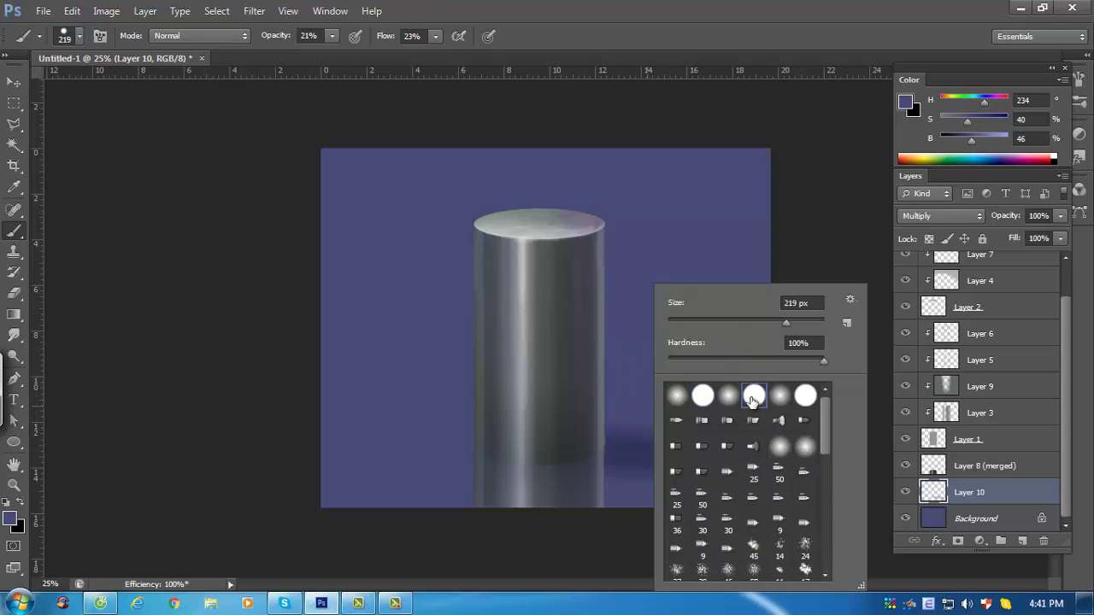
mouse_move(603, 444)
left_mouse_down()
mouse_move(574, 443)
mouse_move(812, 456)
left_mouse_up()
left_click_drag(548, 447, 784, 442)
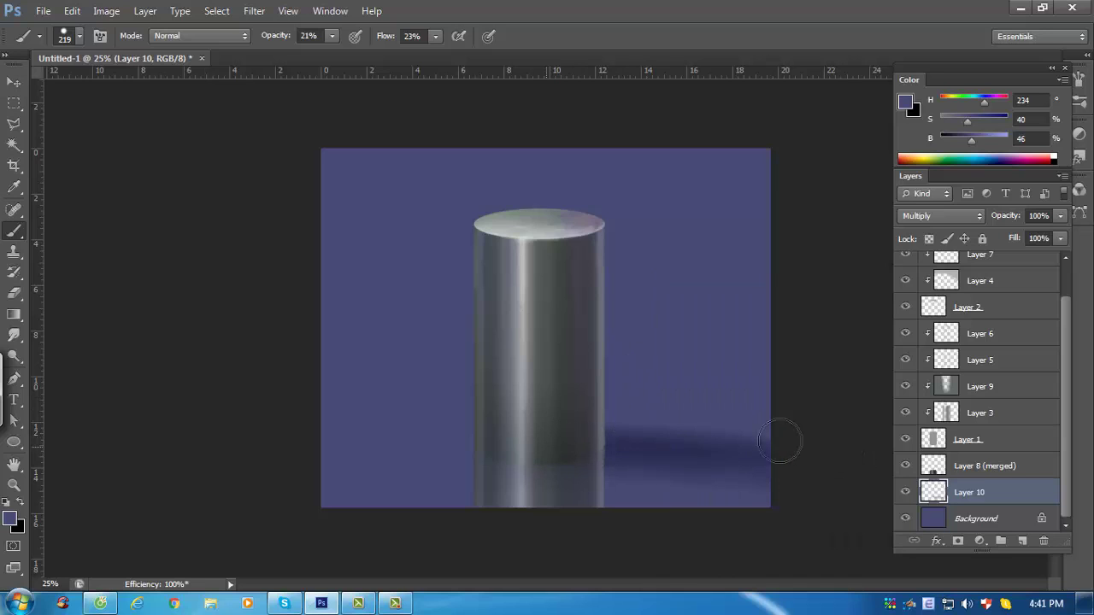
left_click_drag(598, 455, 832, 471)
left_click_drag(513, 459, 777, 479)
mouse_move(520, 462)
left_mouse_down()
mouse_move(754, 505)
mouse_move(663, 462)
mouse_move(543, 449)
mouse_move(761, 476)
left_mouse_up()
left_click_drag(599, 478, 764, 507)
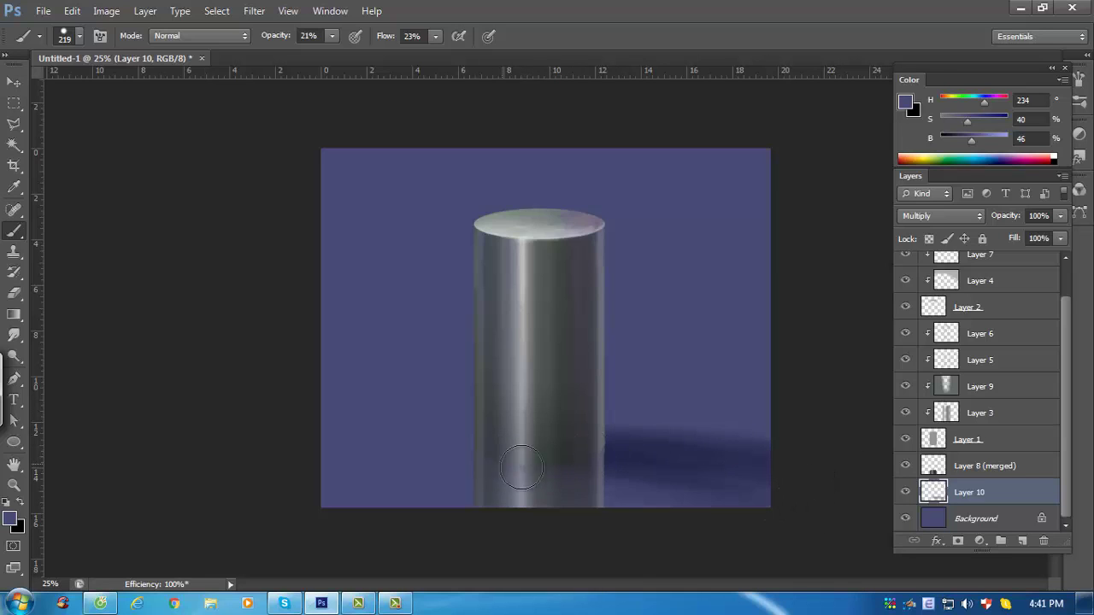
left_click_drag(525, 469, 656, 502)
mouse_move(560, 459)
left_mouse_down()
mouse_move(704, 506)
mouse_move(732, 491)
left_mouse_up()
left_click_drag(636, 457, 813, 465)
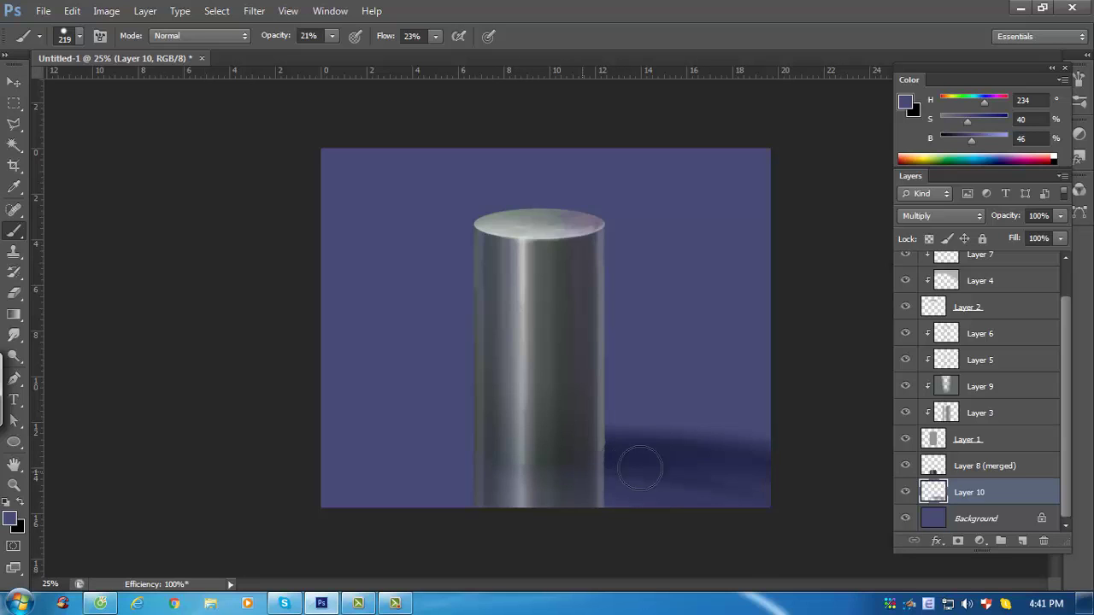
left_click_drag(605, 463, 726, 513)
mouse_move(662, 489)
left_mouse_down()
mouse_move(743, 520)
mouse_move(645, 484)
mouse_move(698, 484)
left_mouse_up()
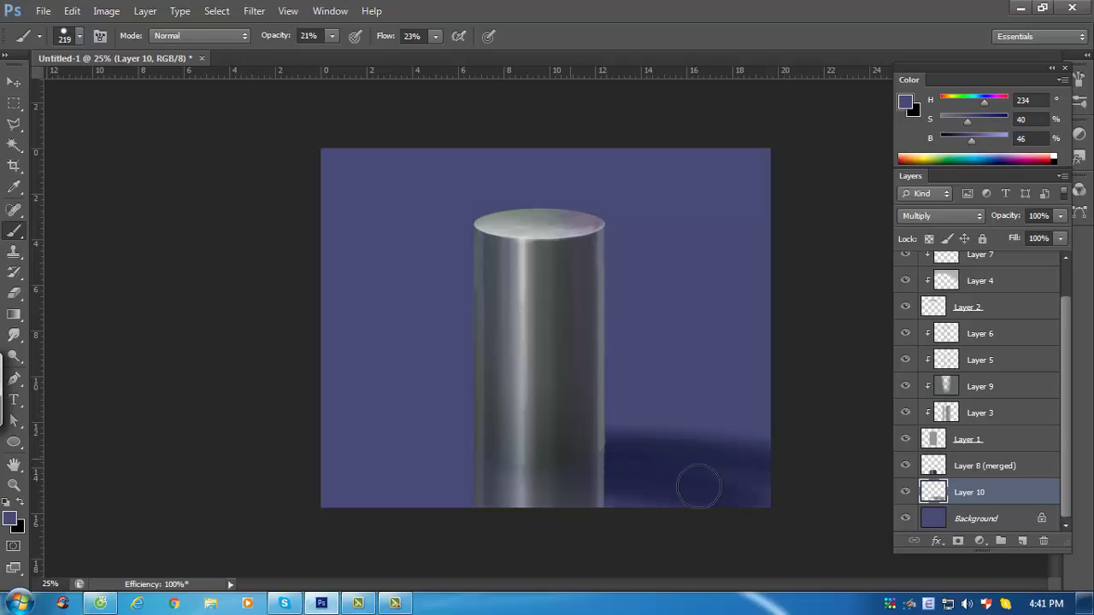
Paint along the shadow's upper edge with the dark blue sampled from it, and soften Layer 10 with a Gaussian Blur
left_click(634, 453, "alt")
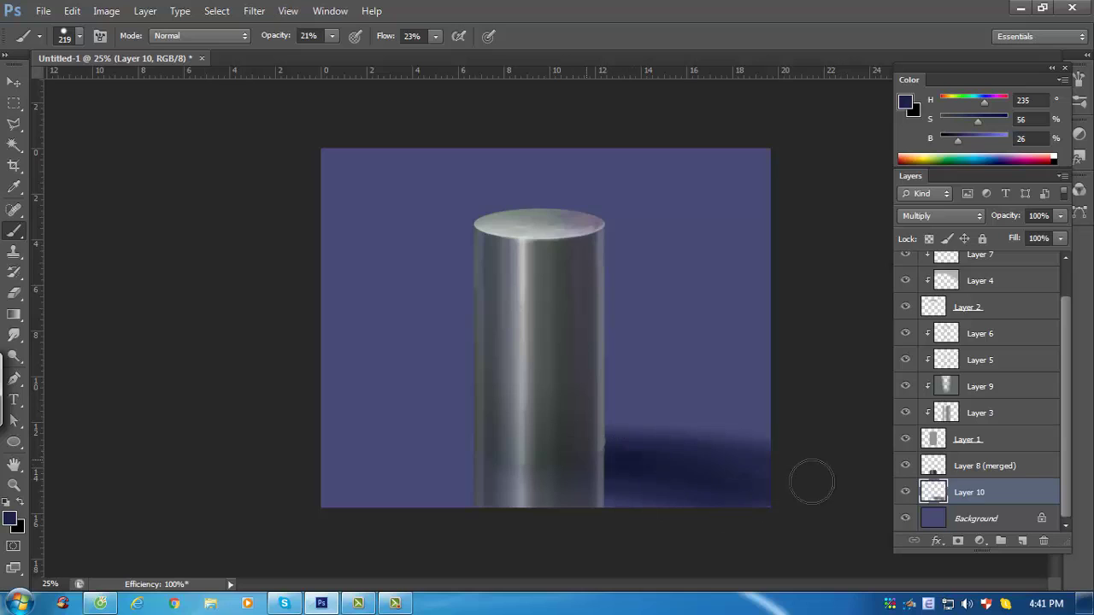
left_click_drag(598, 423, 730, 442)
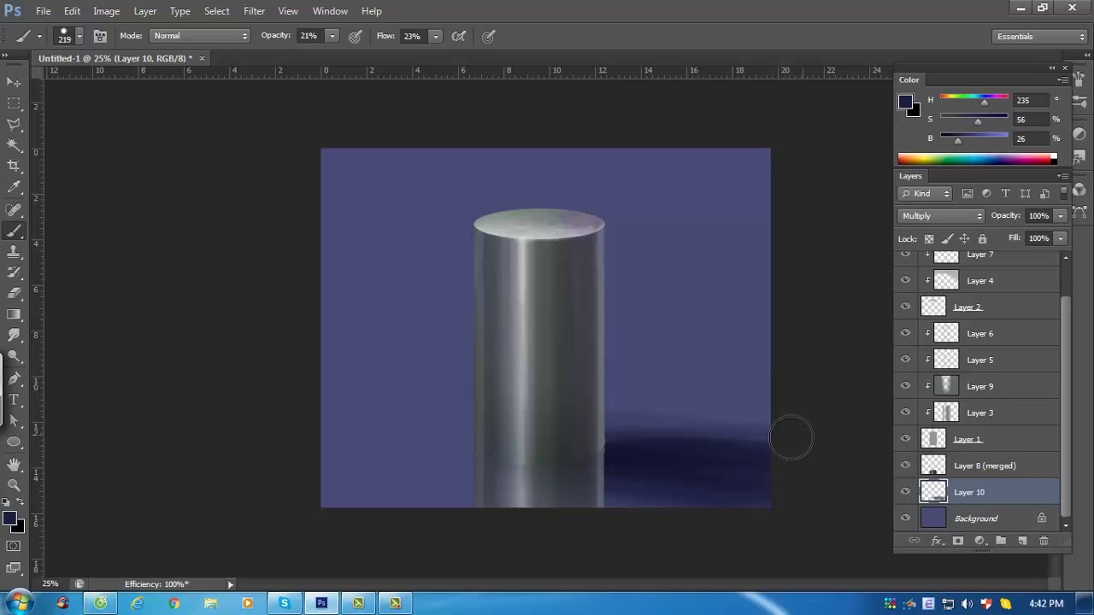
key("ctrl+alt+f")
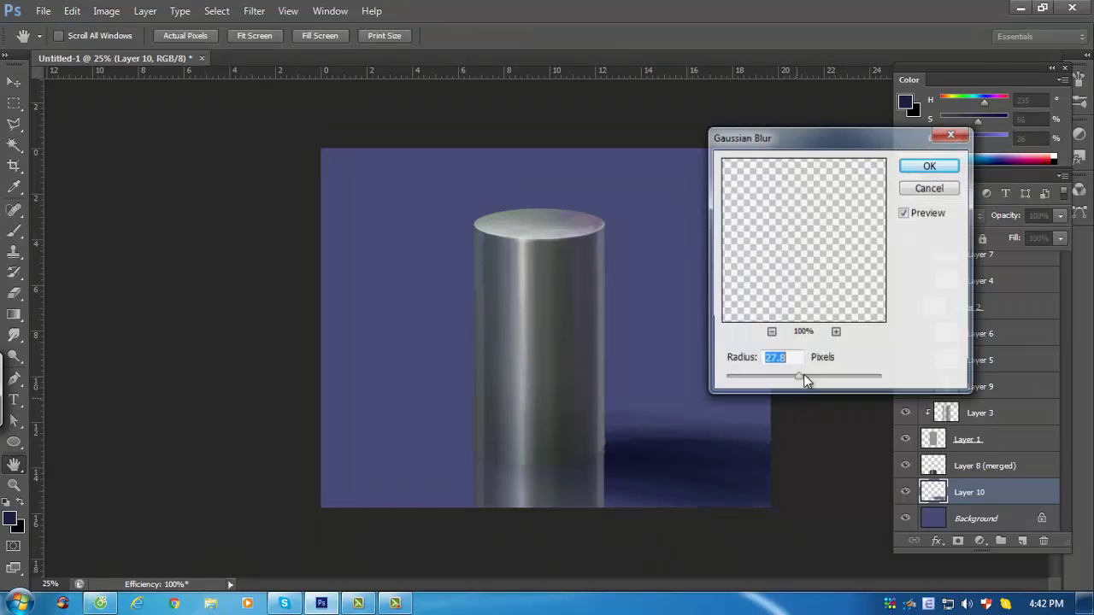
mouse_move(794, 385)
left_mouse_down()
mouse_move(777, 382)
mouse_move(804, 386)
left_mouse_up()
key("Return")
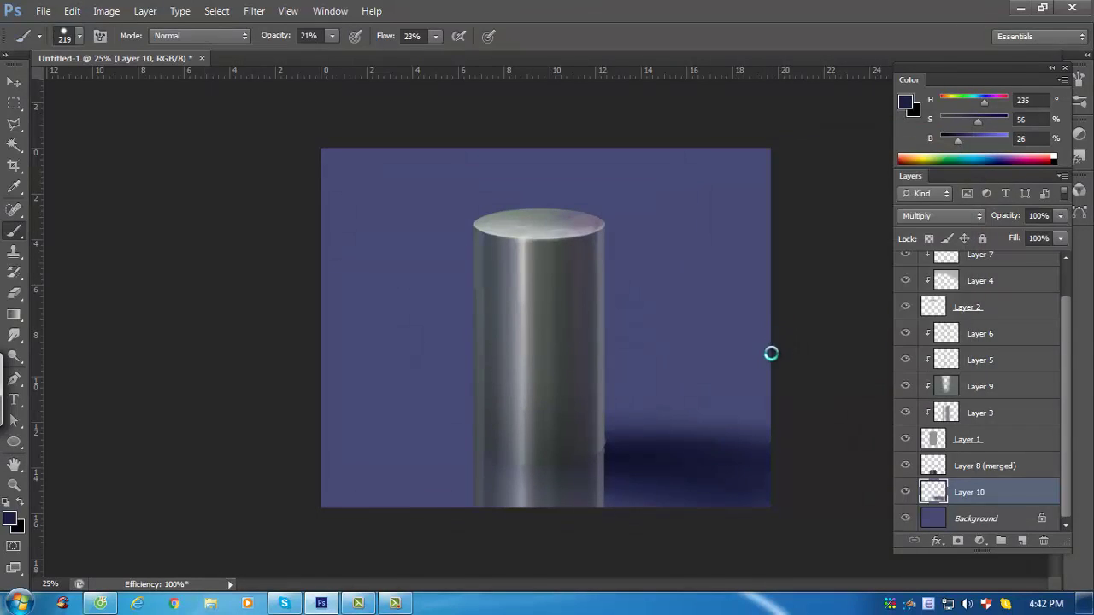
Transform the blurred shadow, moving and rotating it so it slants downward to the right from the cylinder's base
key("v")
key("ctrl+t")
mouse_move(708, 433)
left_mouse_down()
mouse_move(696, 415)
mouse_move(713, 442)
left_mouse_up()
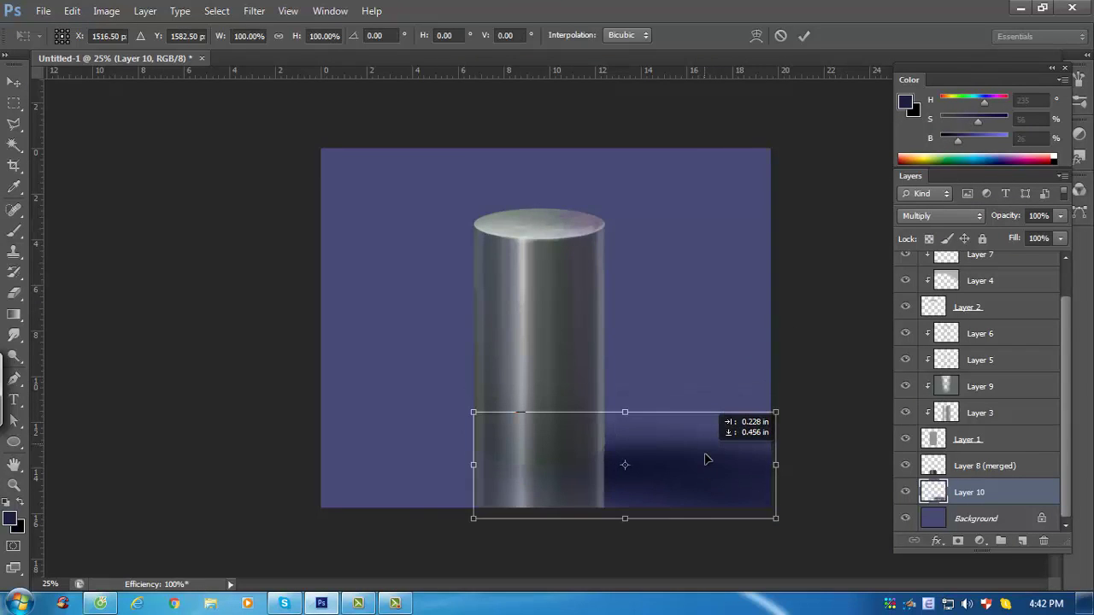
left_click_drag(745, 362, 773, 366)
left_click_drag(705, 450, 688, 463)
left_click_drag(725, 429, 709, 405)
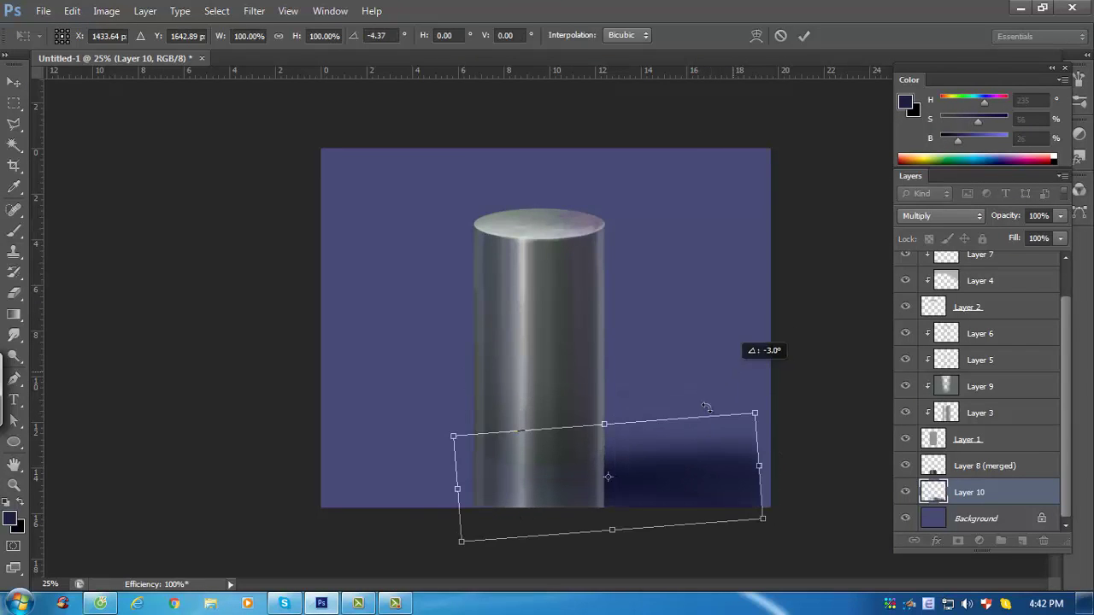
left_click_drag(735, 463, 758, 451)
left_click_drag(736, 388, 754, 416)
left_click_drag(707, 473, 691, 474)
key("Return")
Fade out the far right end of the shadow with a soft round eraser enlarged to 586 px
key("e")
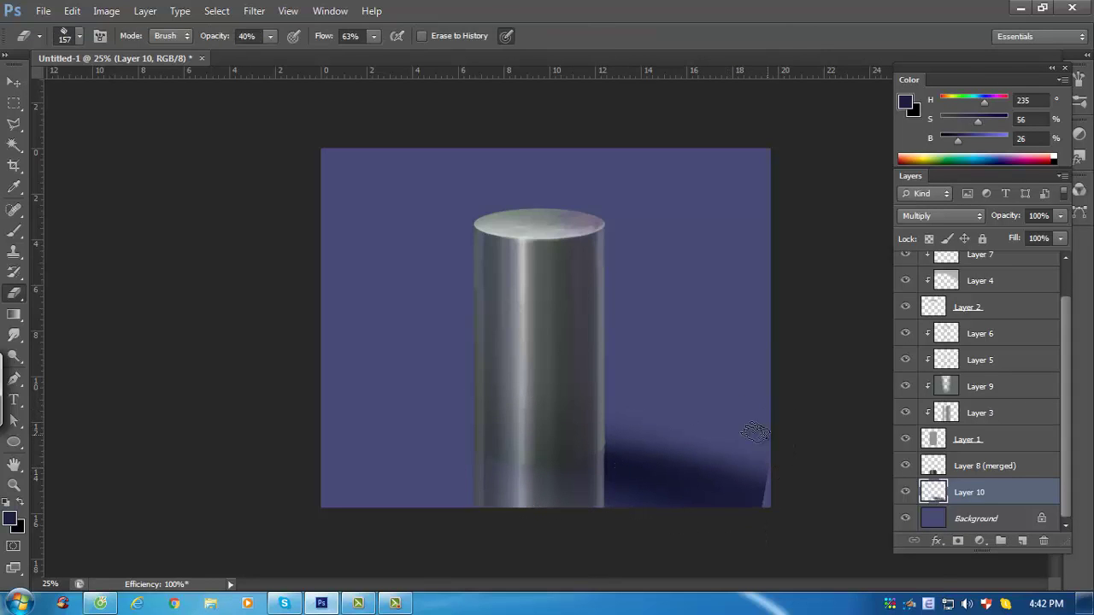
right_click(758, 390)
double_click(751, 402)
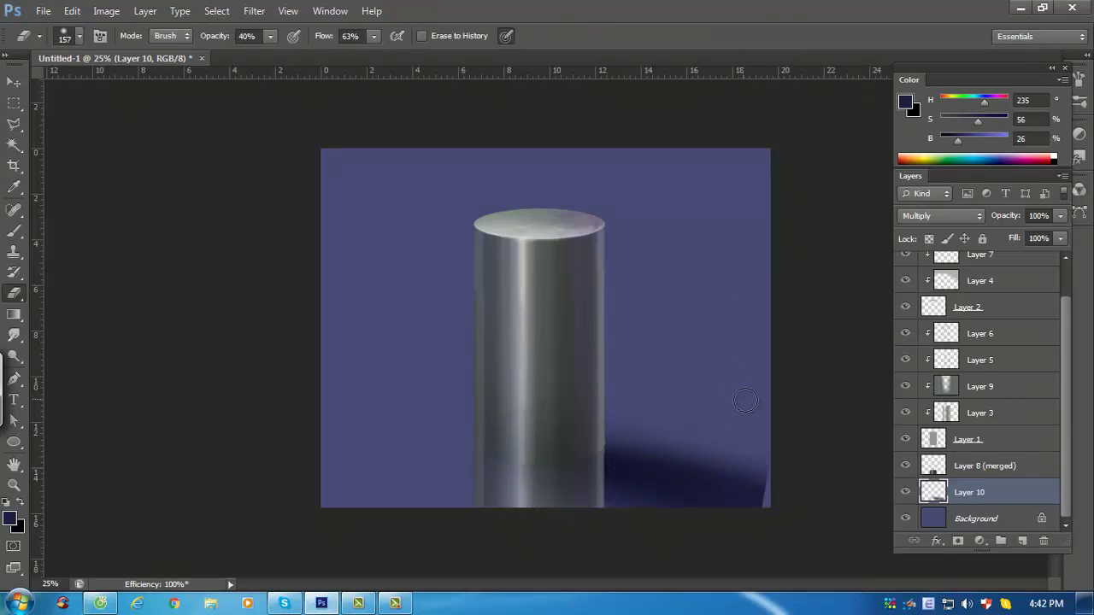
right_click(716, 440, "alt")
left_click_drag(754, 459, 810, 502)
mouse_move(743, 499)
left_mouse_down()
mouse_move(840, 517)
mouse_move(693, 462)
mouse_move(706, 443)
mouse_move(656, 437)
mouse_move(842, 521)
mouse_move(666, 450)
mouse_move(573, 438)
mouse_move(825, 518)
left_mouse_up()
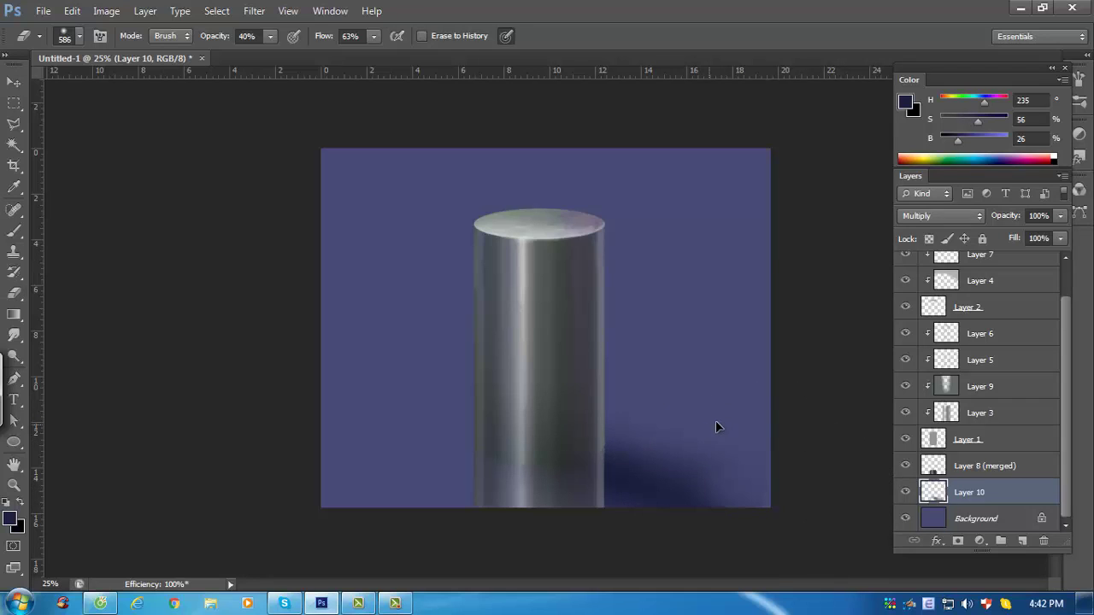
Transform the faded shadow again, slightly rotating it and repositioning it against the cylinder's base
key("ctrl+t")
left_click_drag(741, 367, 767, 343)
mouse_move(701, 432)
left_mouse_down()
mouse_move(676, 459)
mouse_move(680, 482)
left_mouse_up()
key("Return")
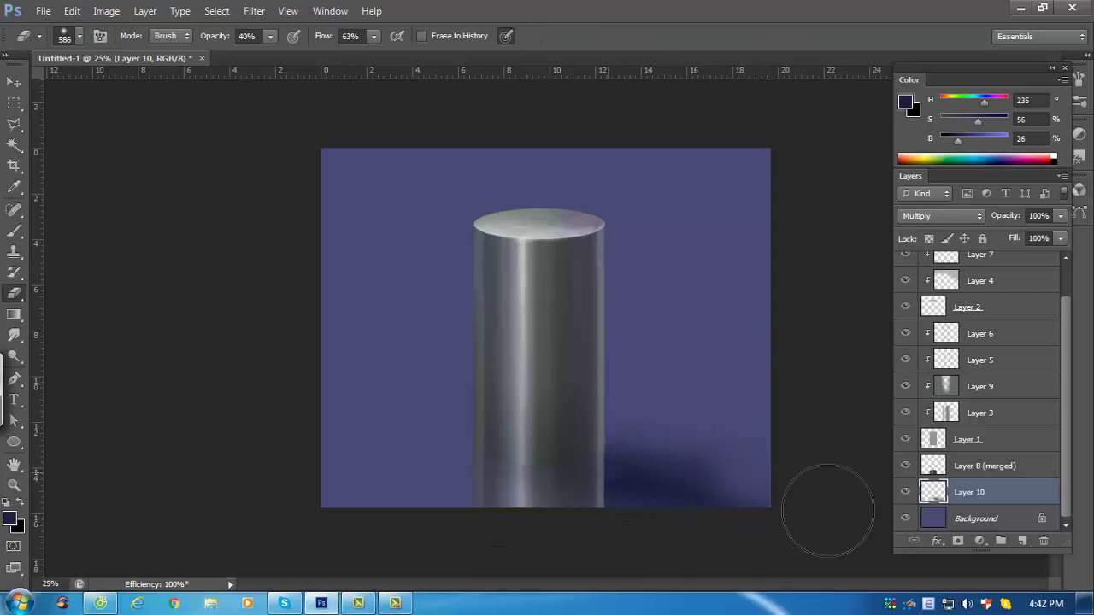
Toggle the visibility of Layers 6 and 5 to check their shading, and raise Layer 9's opacity to 100%
key("v")
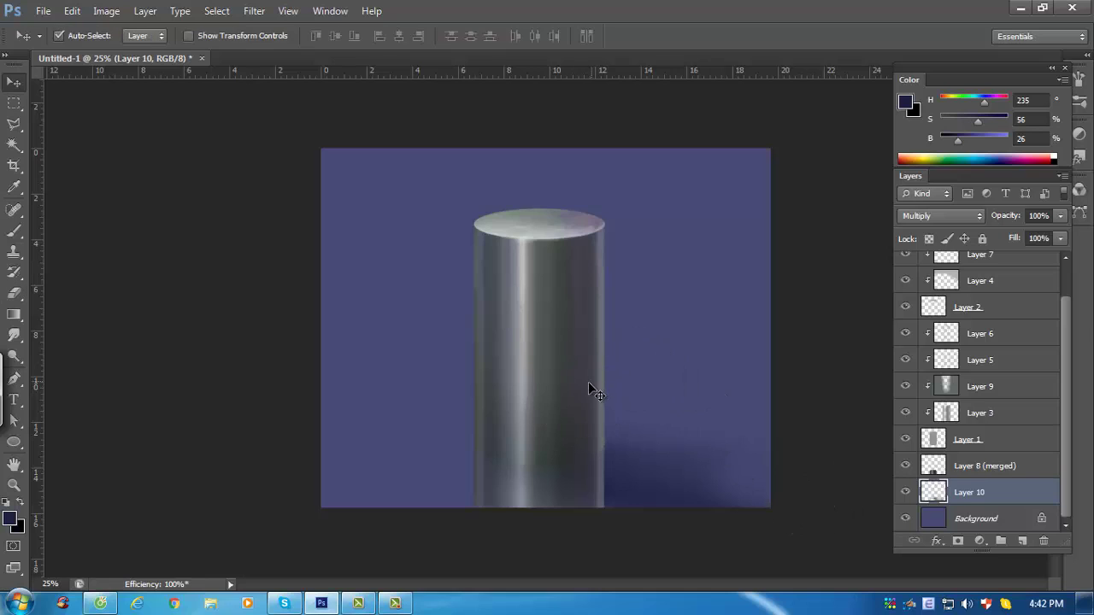
left_click(589, 389)
left_click(904, 337)
left_click(904, 336)
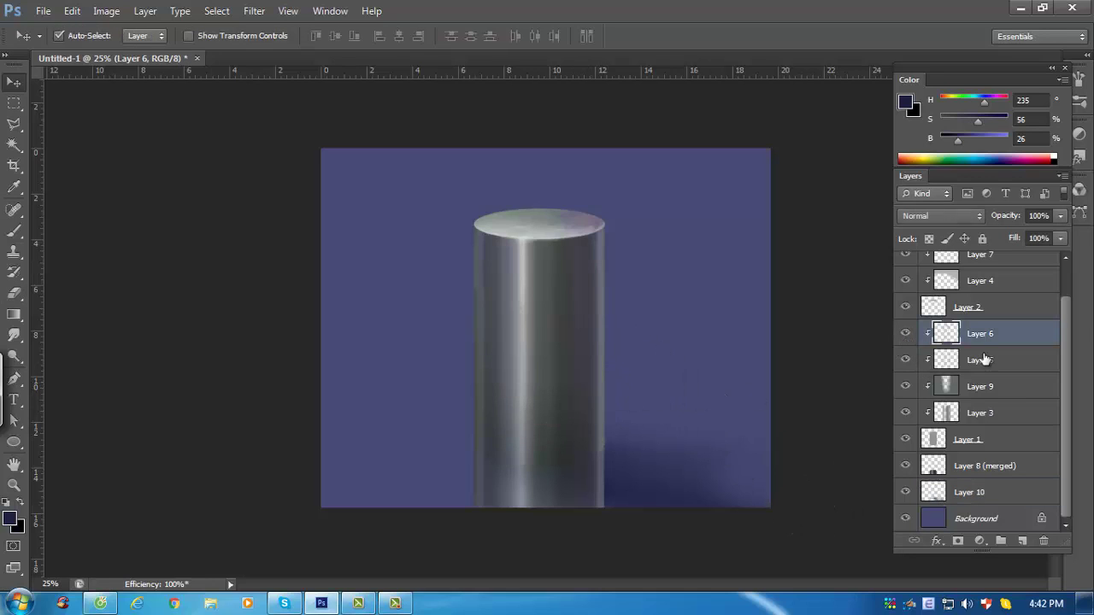
left_click(902, 361)
left_click(903, 361)
left_click(1023, 386)
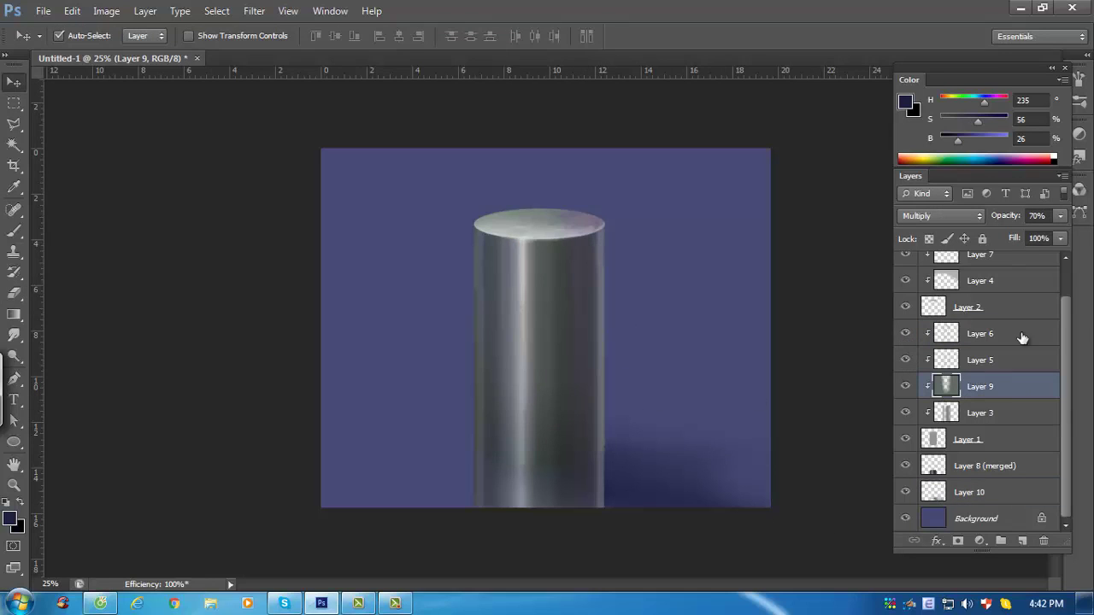
left_click_drag(1009, 218, 1048, 219)
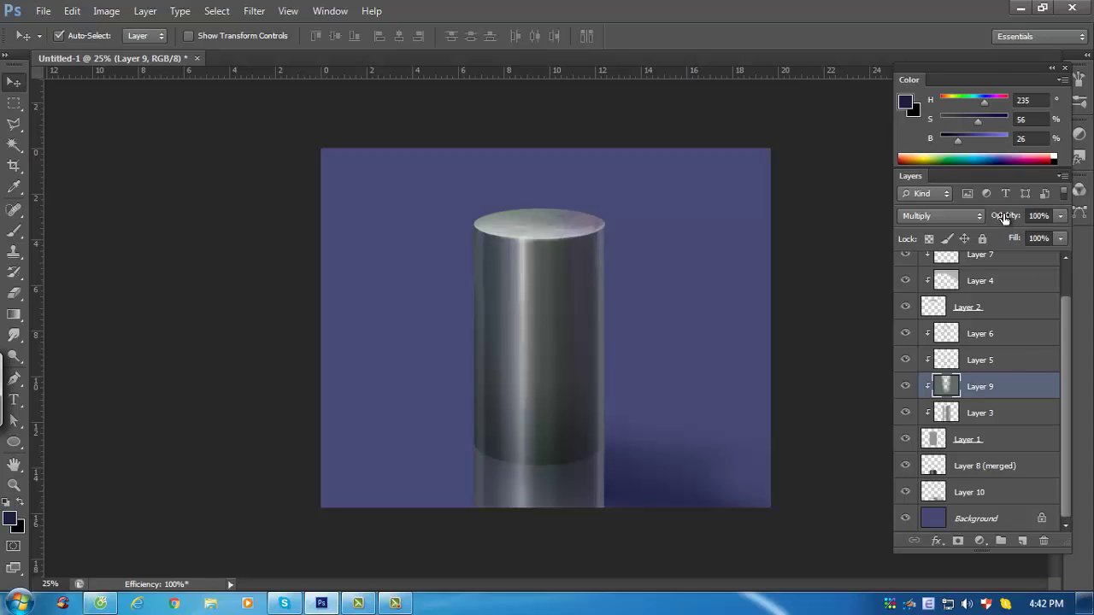
left_click(813, 355)
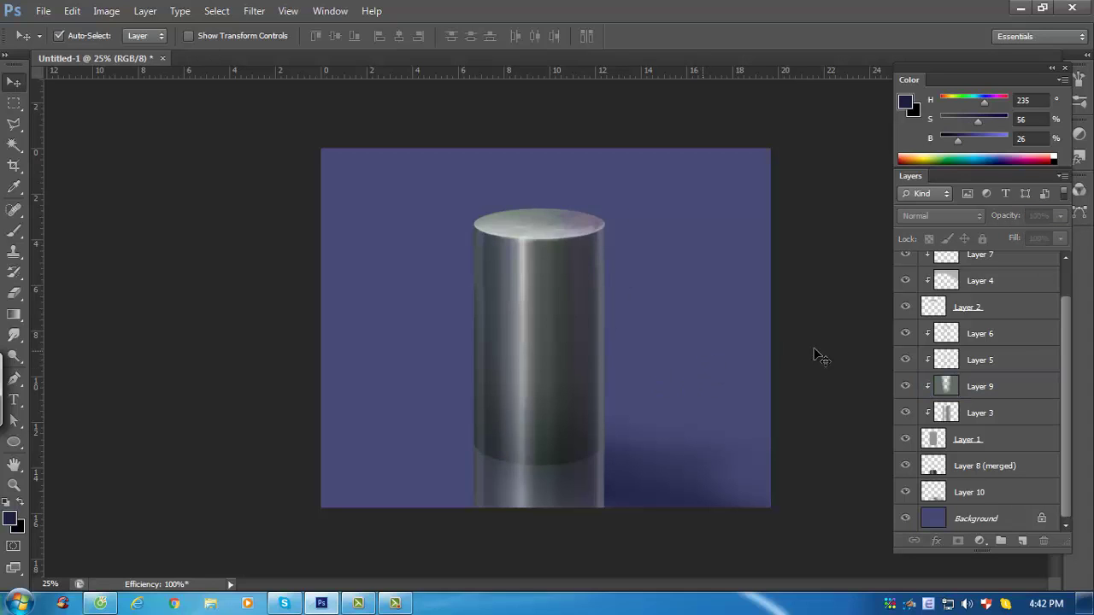
Darken the canvas's right side and lower left on Layer 10 with linear gradients of the sampled background blue fading to transparent
left_click(1016, 521)
left_click(1014, 494)
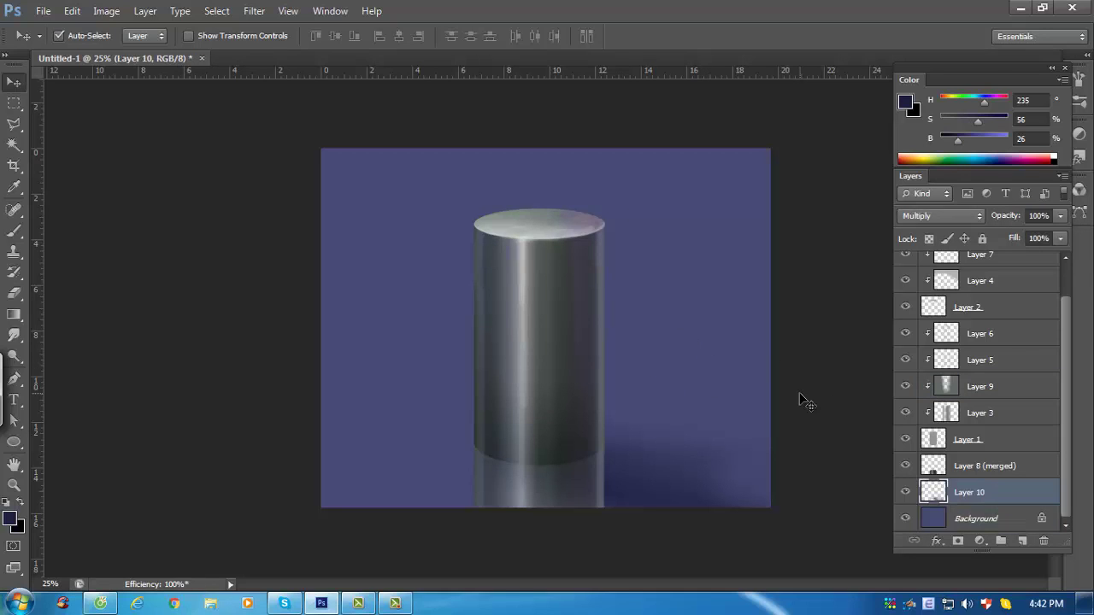
key("g")
left_click(730, 276, "alt")
left_click_drag(780, 248, 627, 332)
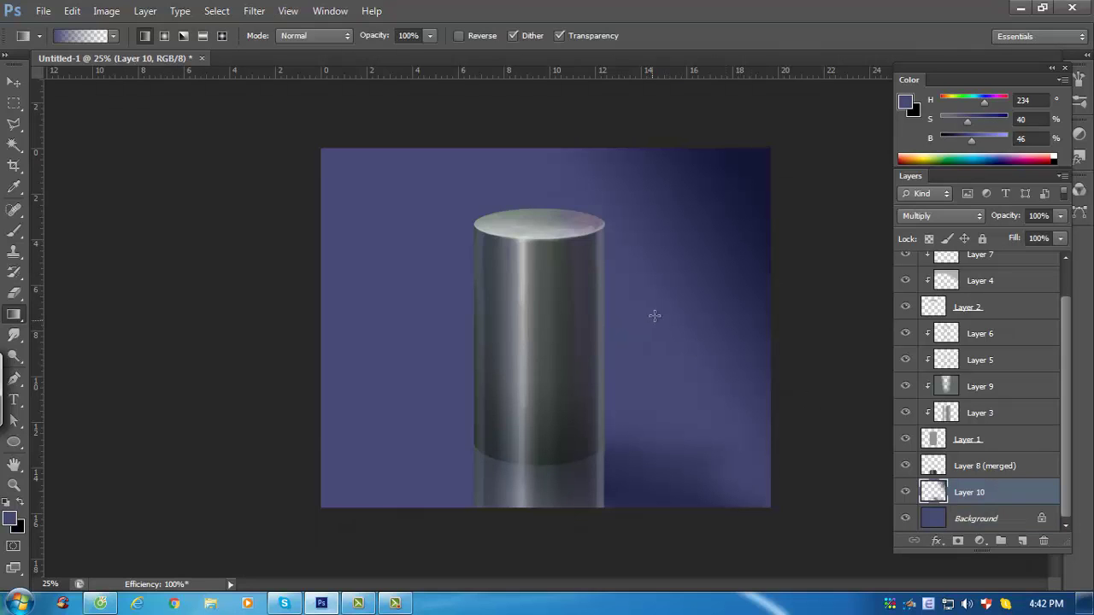
left_click_drag(486, 271, 489, 266)
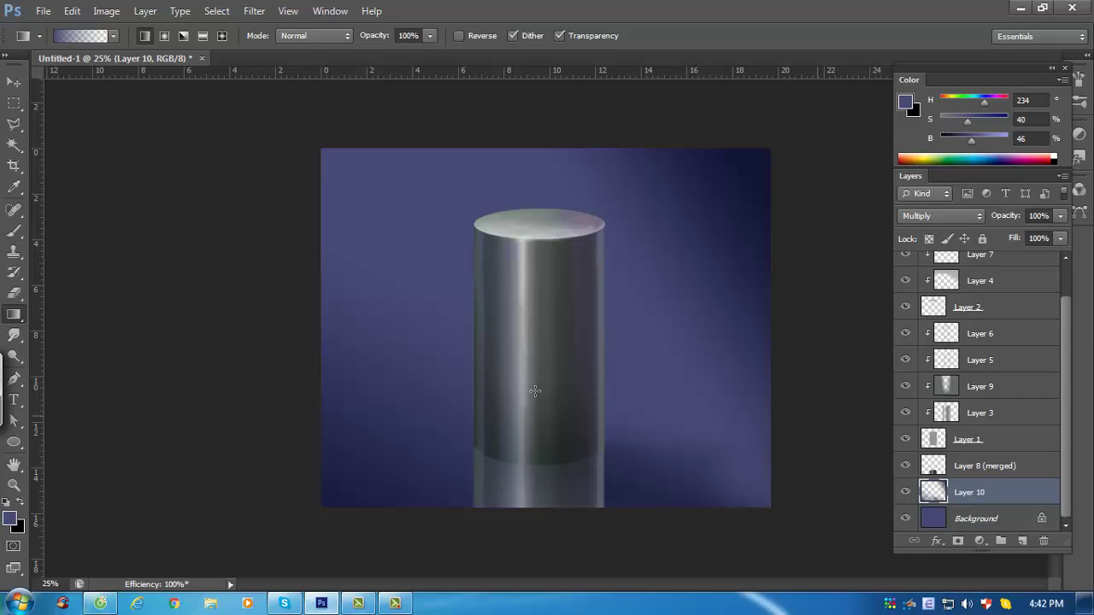
left_click_drag(782, 346, 688, 363)
left_click_drag(836, 365, 503, 319)
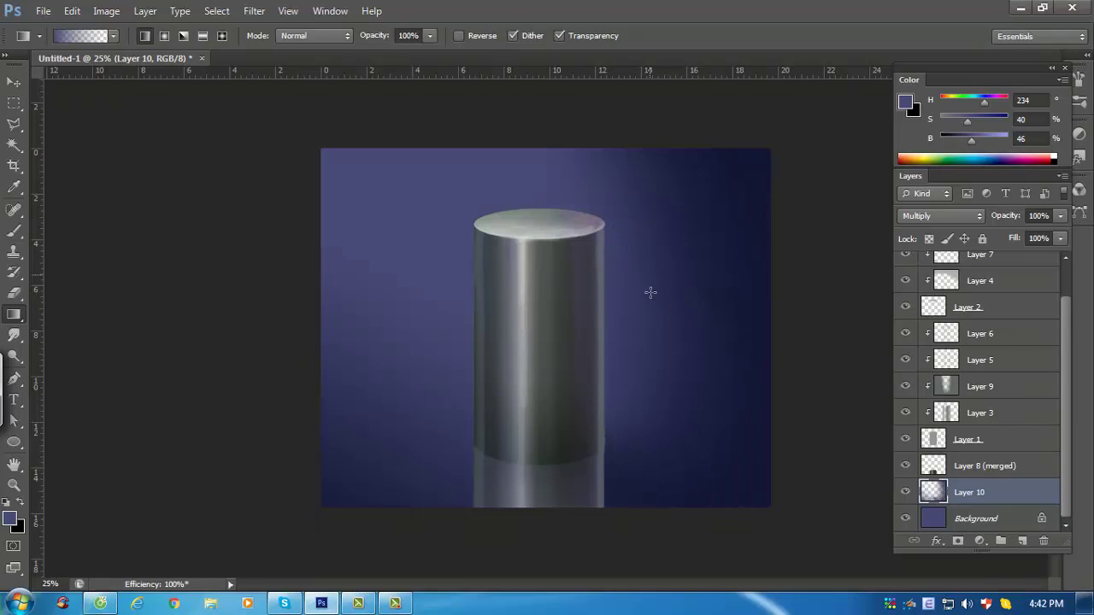
Set the mirrored cylinder layer, Layer 8 (merged), to Multiply blending at 40% opacity
key("v")
left_click(590, 478)
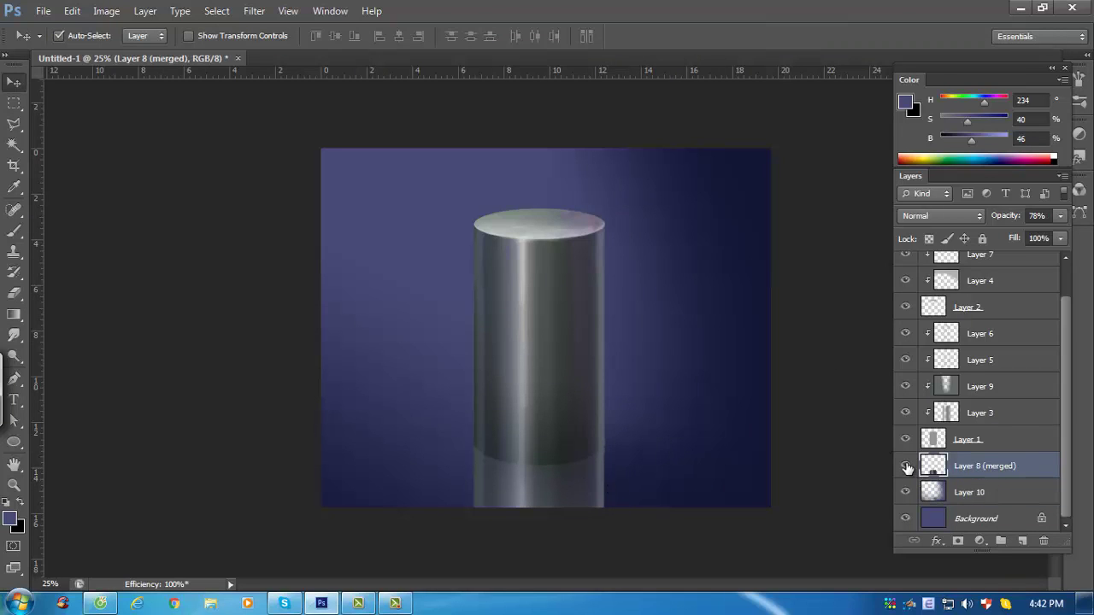
left_click(906, 466)
left_click(905, 466)
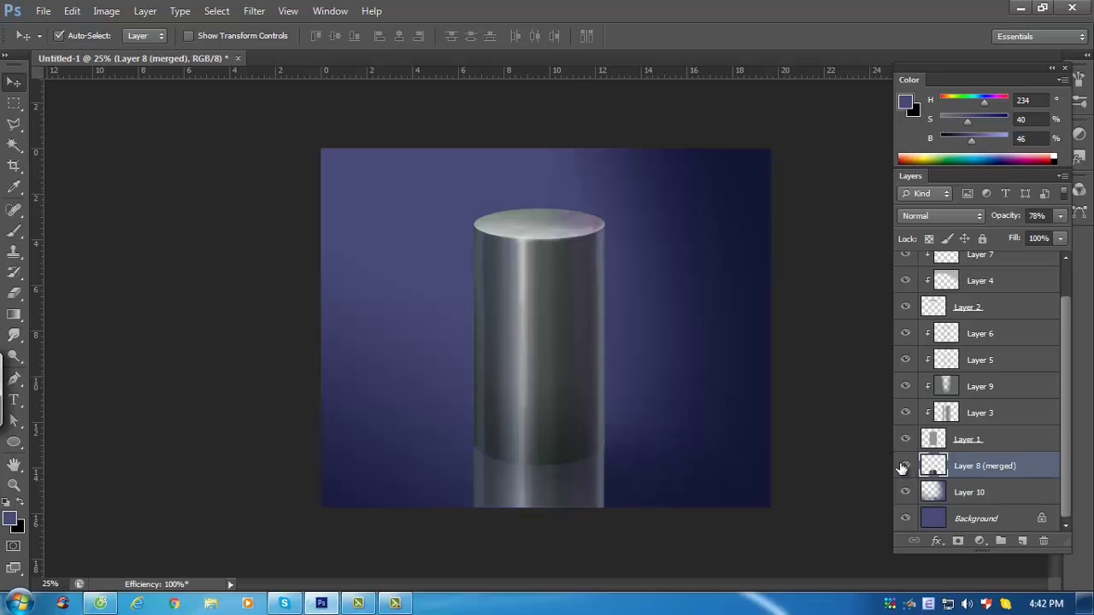
left_click(979, 218)
left_click(933, 72)
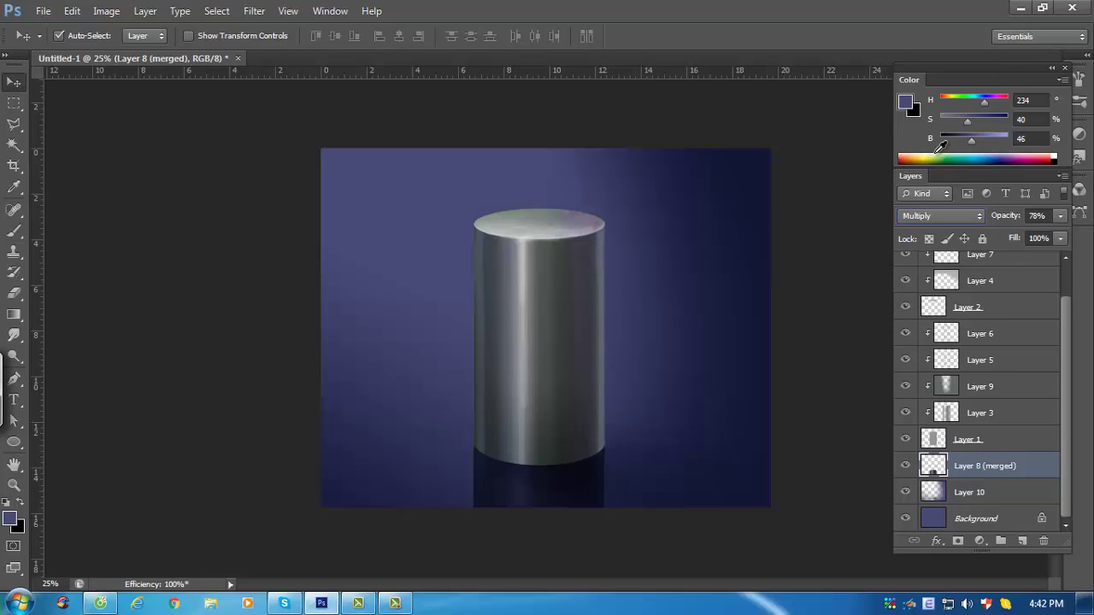
key("l")
key("4")
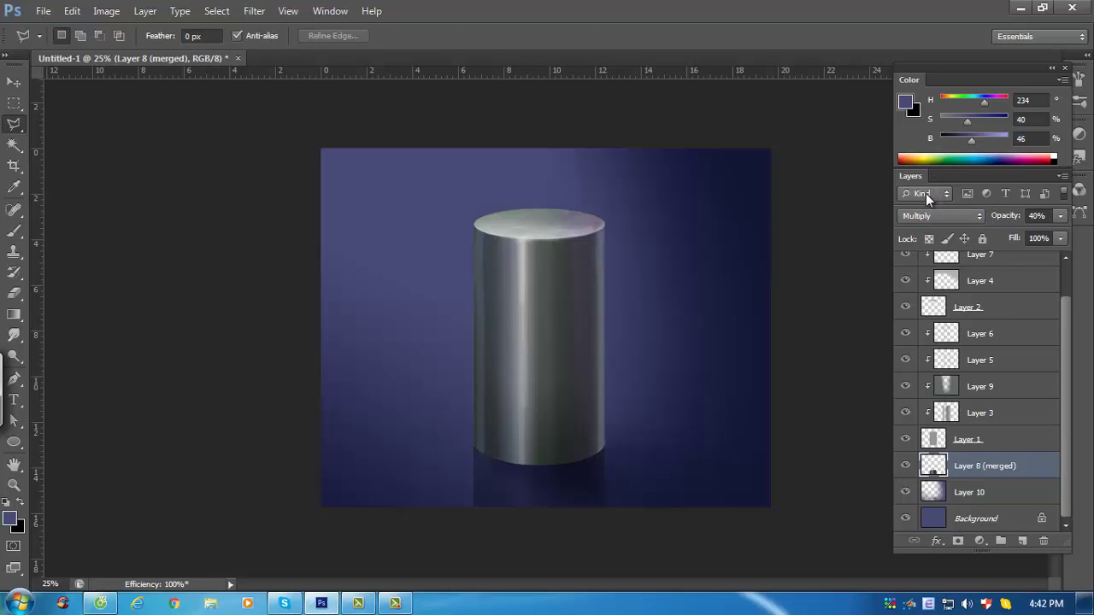
key("v")
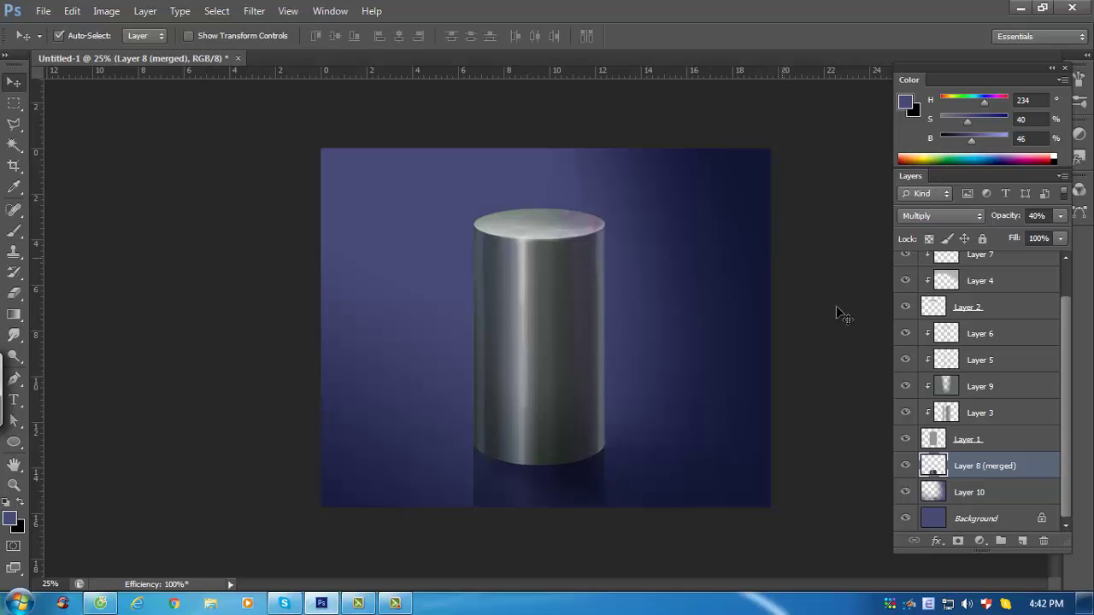
Choose a green (H 165, S 100, B 53) and try painting it over the upper right of the Background layer
left_click(1001, 519)
left_click(957, 158)
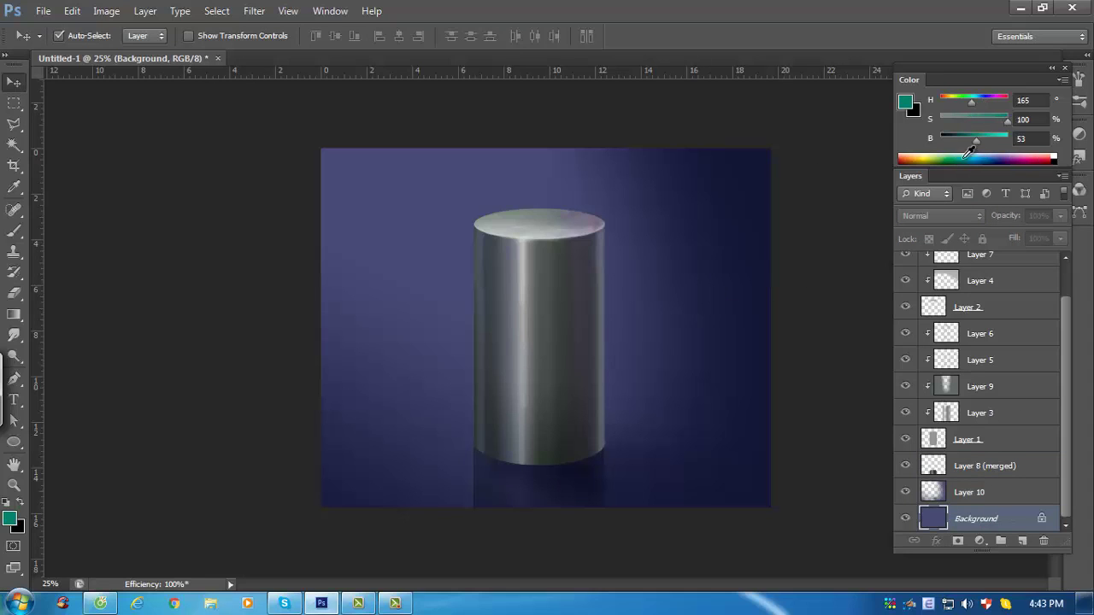
key("b")
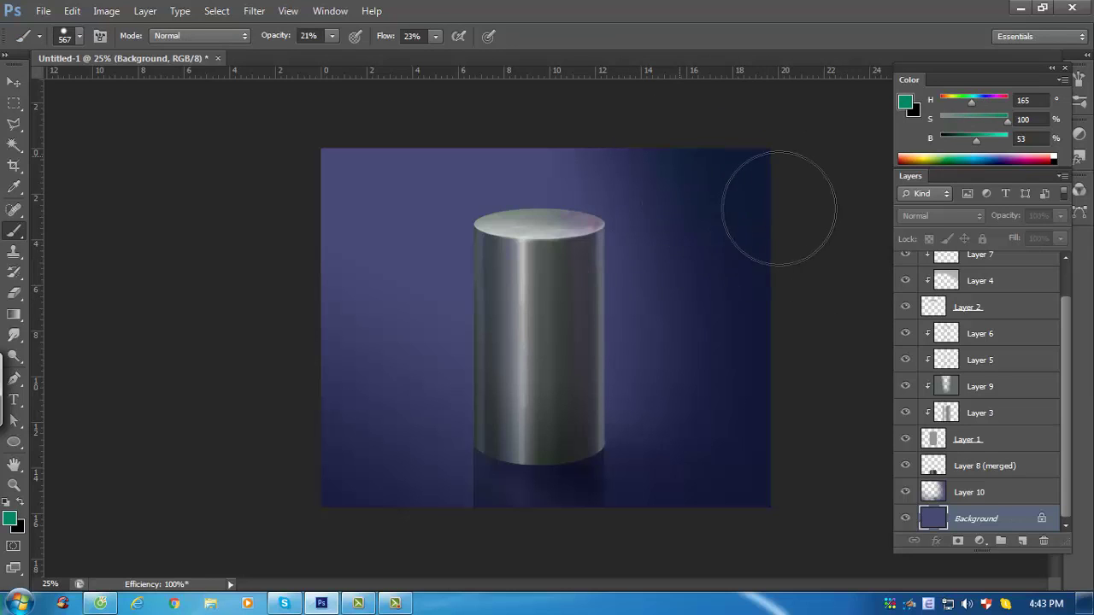
key("ctrl+z")
Paint light green (H 87, S 58, B 79) over the Background layer's upper left with a soft round 761 px brush
right_click(609, 288)
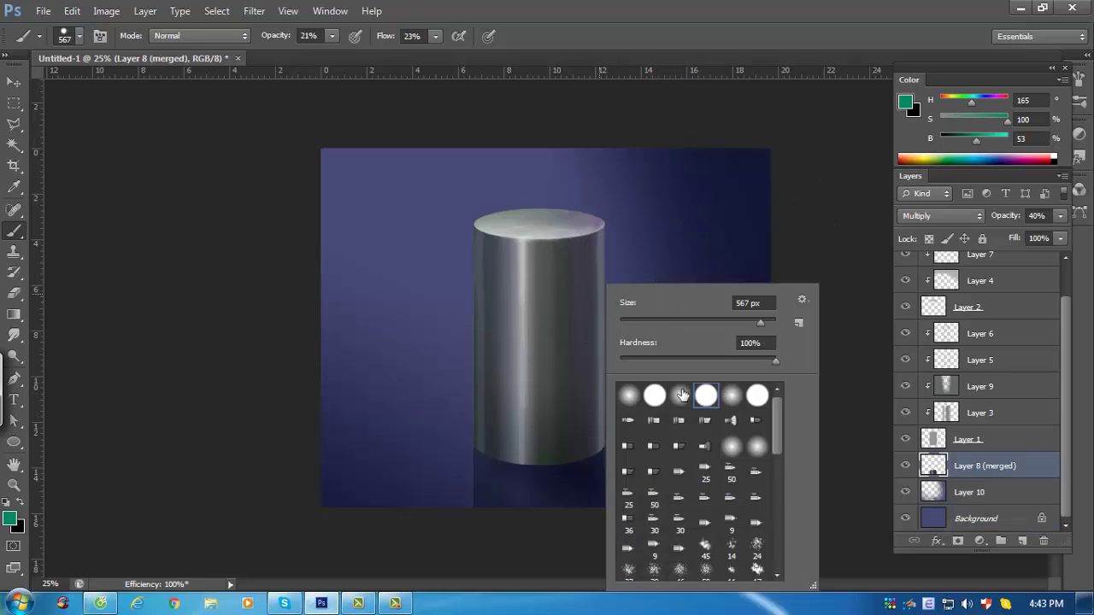
double_click(623, 398)
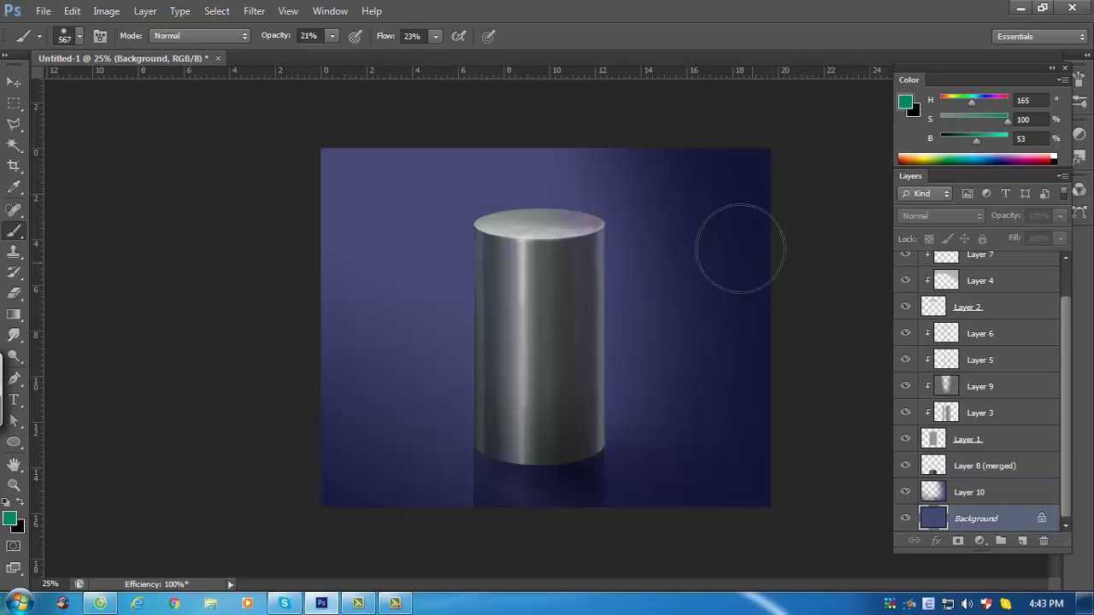
key("bracketright")
key("bracketright")
key("bracketright")
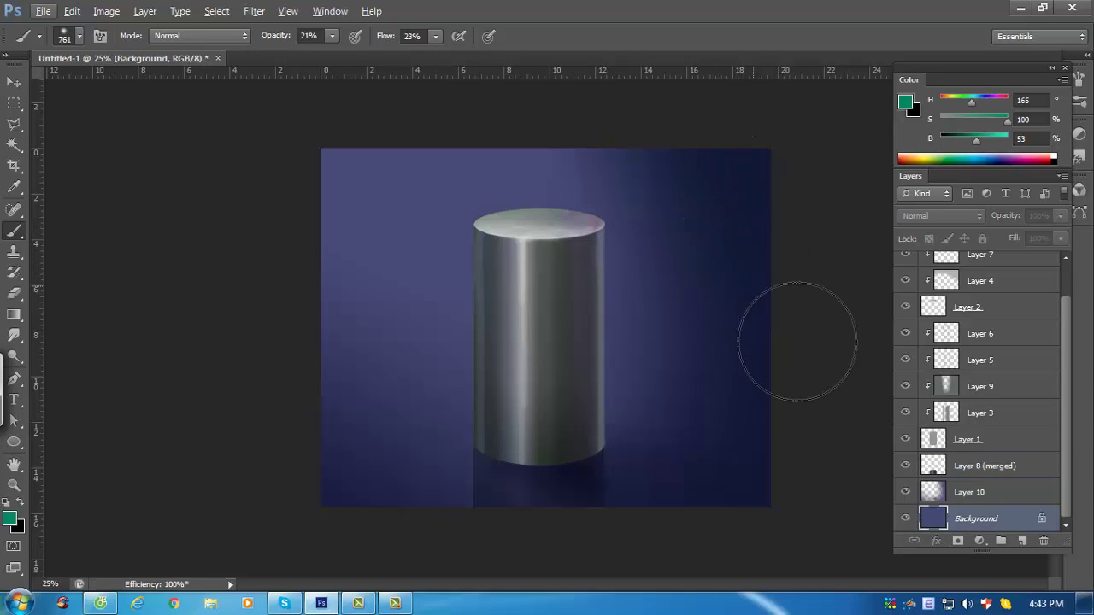
left_click(938, 157)
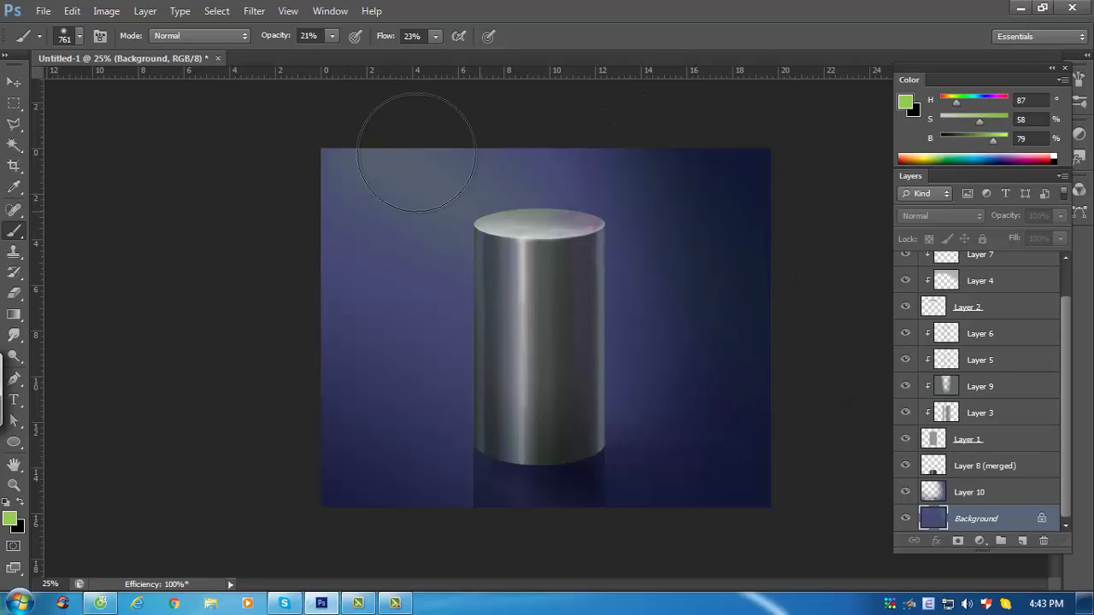
mouse_move(415, 146)
left_mouse_down()
mouse_move(421, 194)
mouse_move(336, 155)
mouse_move(439, 241)
mouse_move(359, 170)
left_mouse_up()
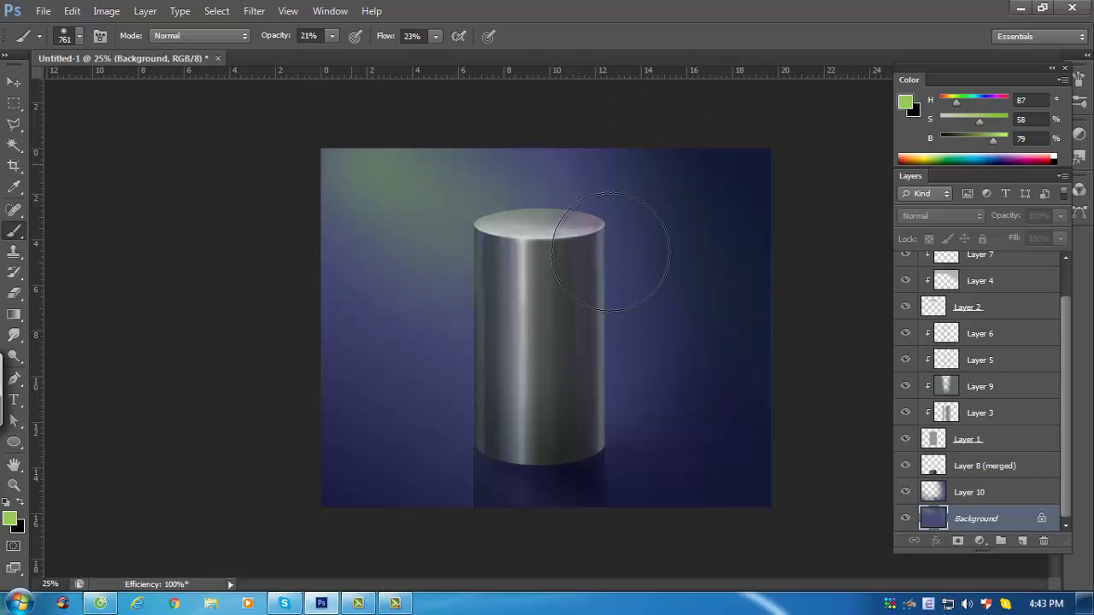
Try pale cyan and violet as brush colors, and brush turquoise (H 163, S 69, B 85) onto the Background layer around the cylinder's upper part
left_click(973, 156)
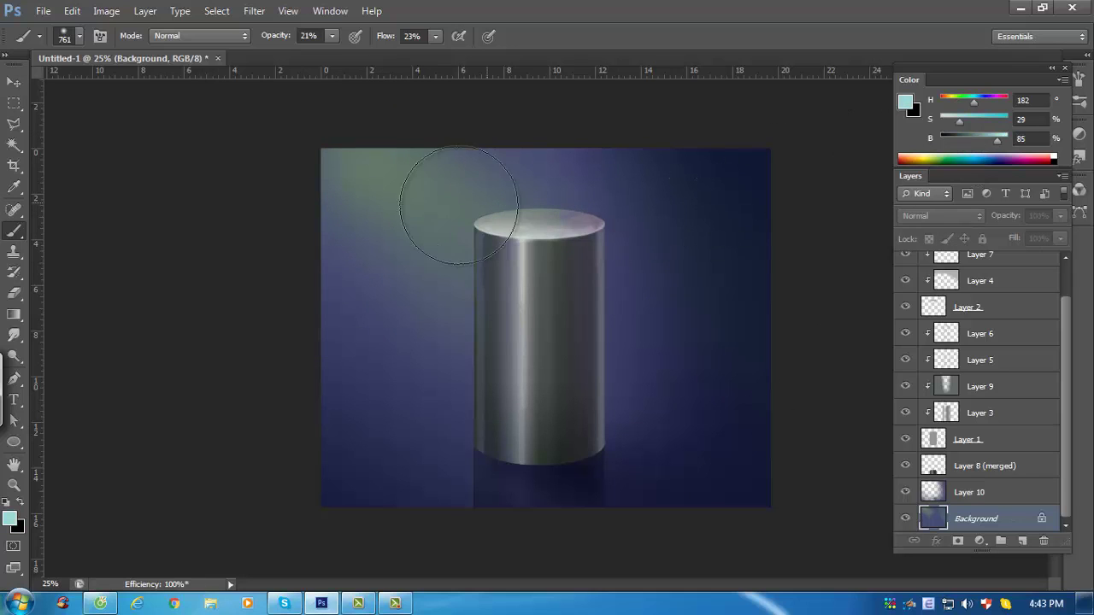
left_click_drag(973, 101, 988, 102)
left_click(986, 119)
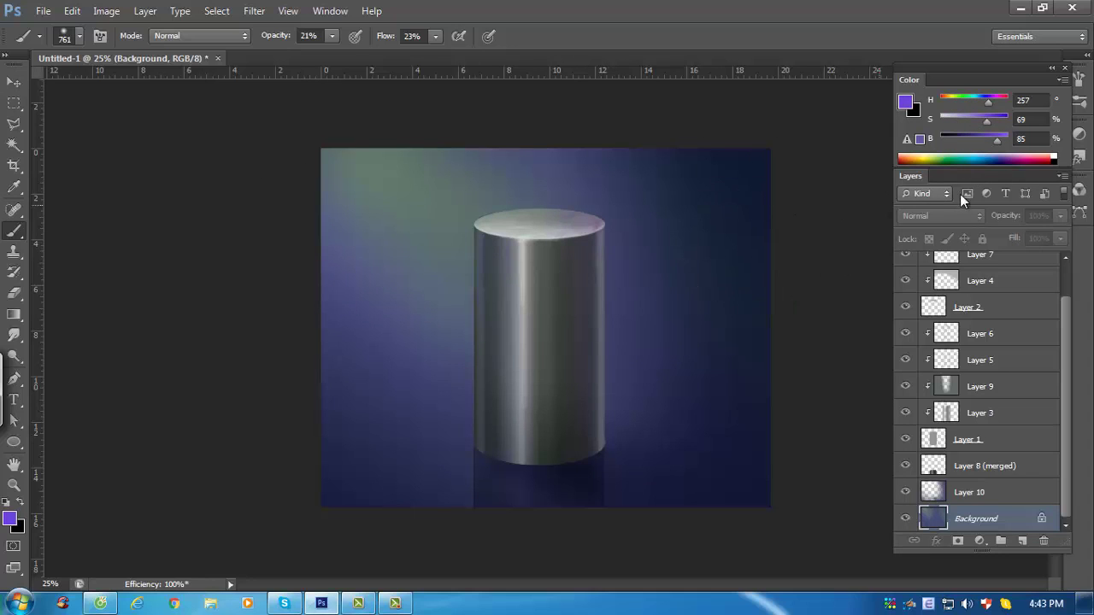
left_click_drag(987, 104, 971, 103)
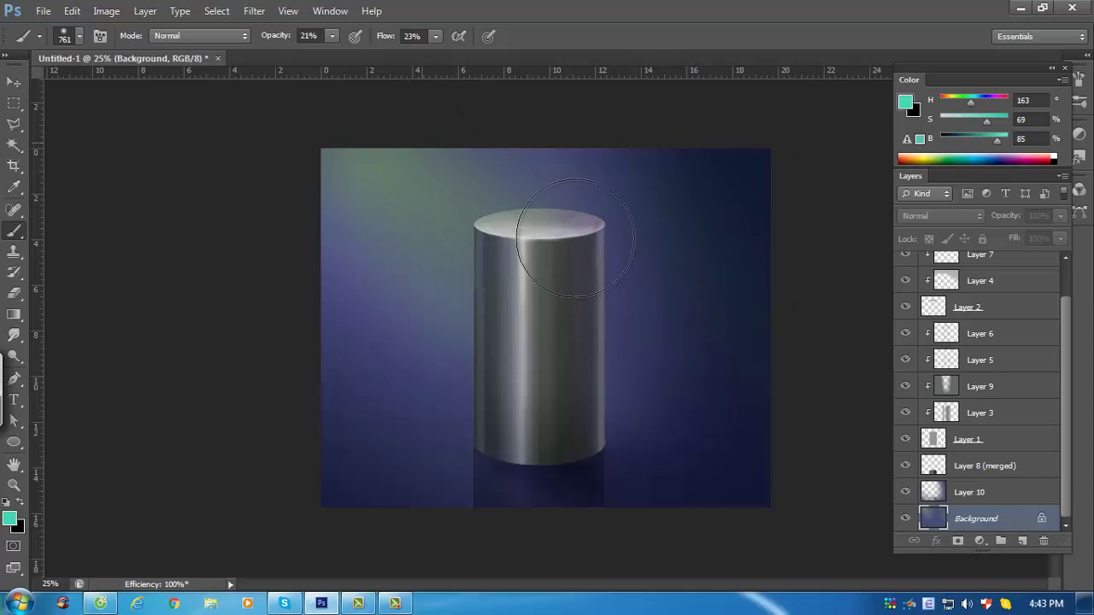
key("ctrl+minus")
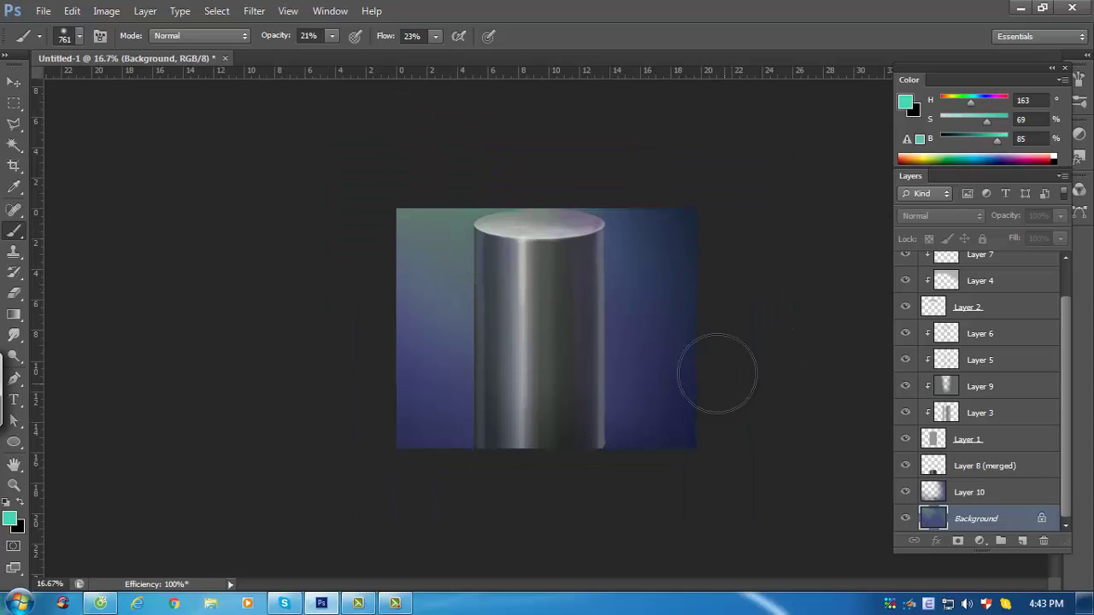
key("v")
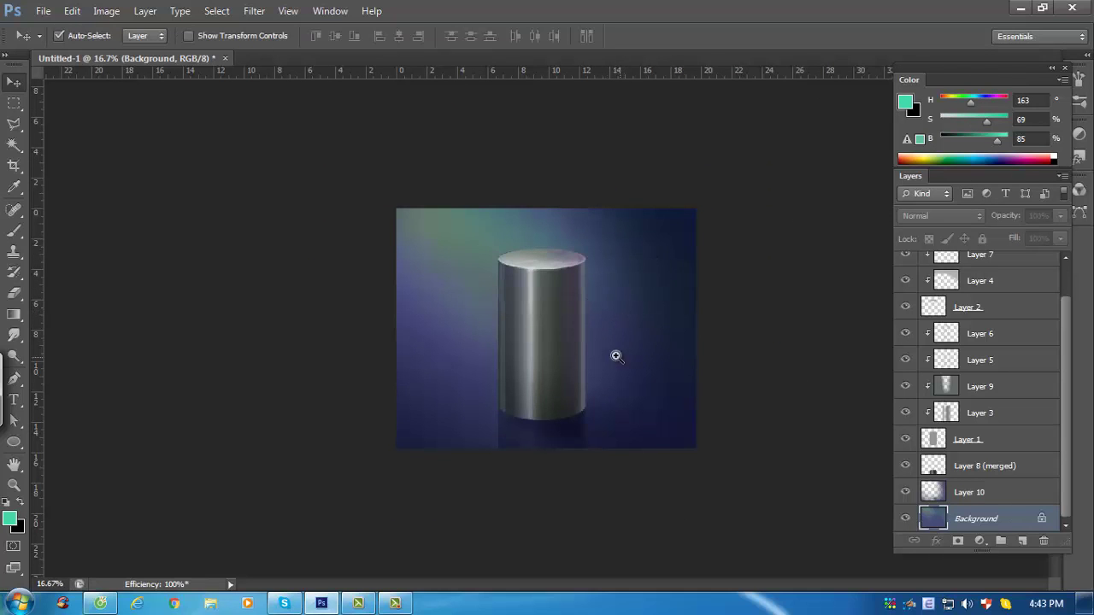
left_click_drag(616, 357, 628, 347)
left_click(628, 348, "ctrl")
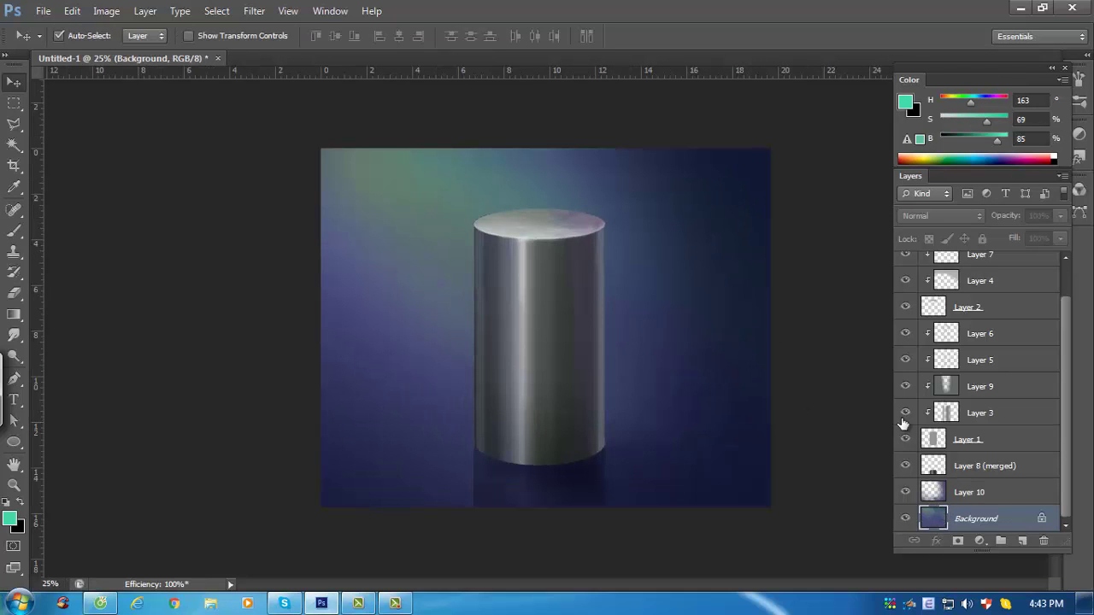
Shift the Background layer's midtones toward red with Color Balance
key("ctrl+b")
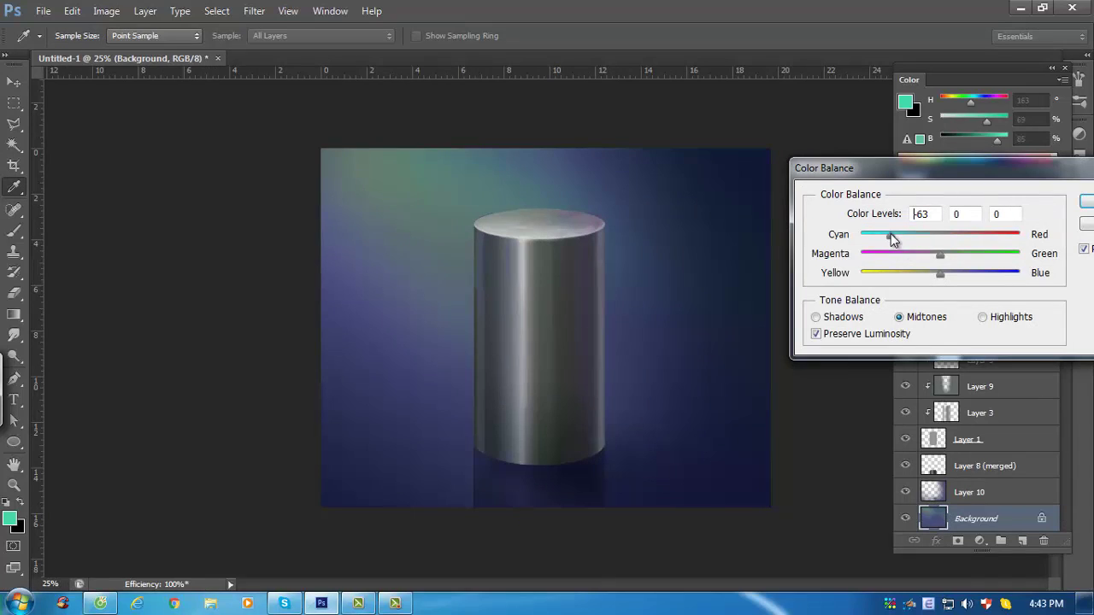
left_click_drag(892, 239, 961, 236)
mouse_move(942, 274)
left_mouse_down()
mouse_move(909, 280)
mouse_move(922, 275)
mouse_move(920, 254)
mouse_move(945, 254)
left_mouse_up()
key("Return")
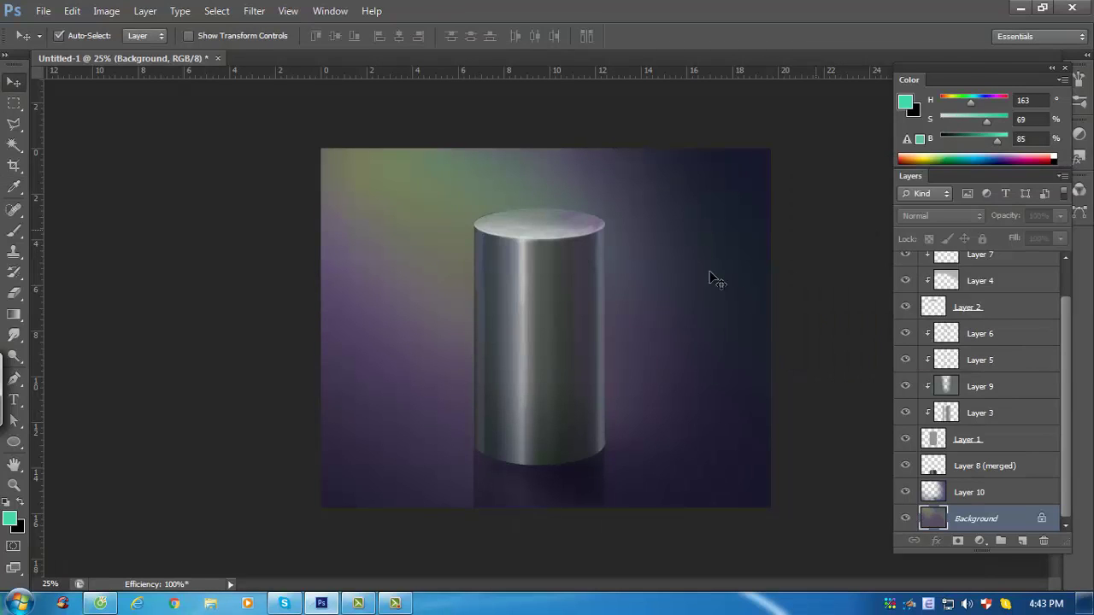
key("ctrl+minus")
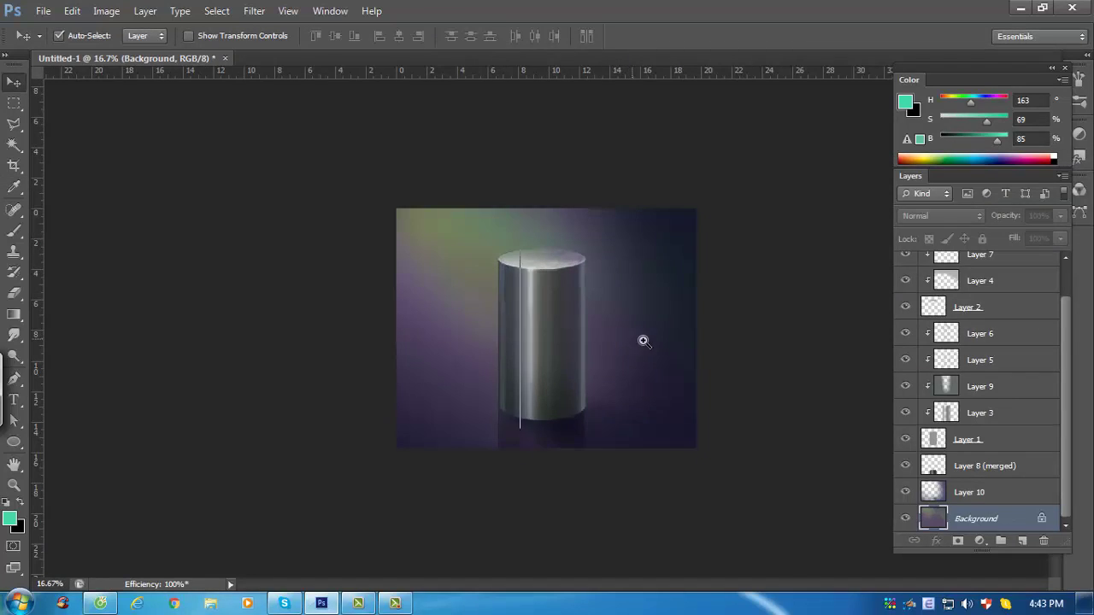
key("ctrl+plus")
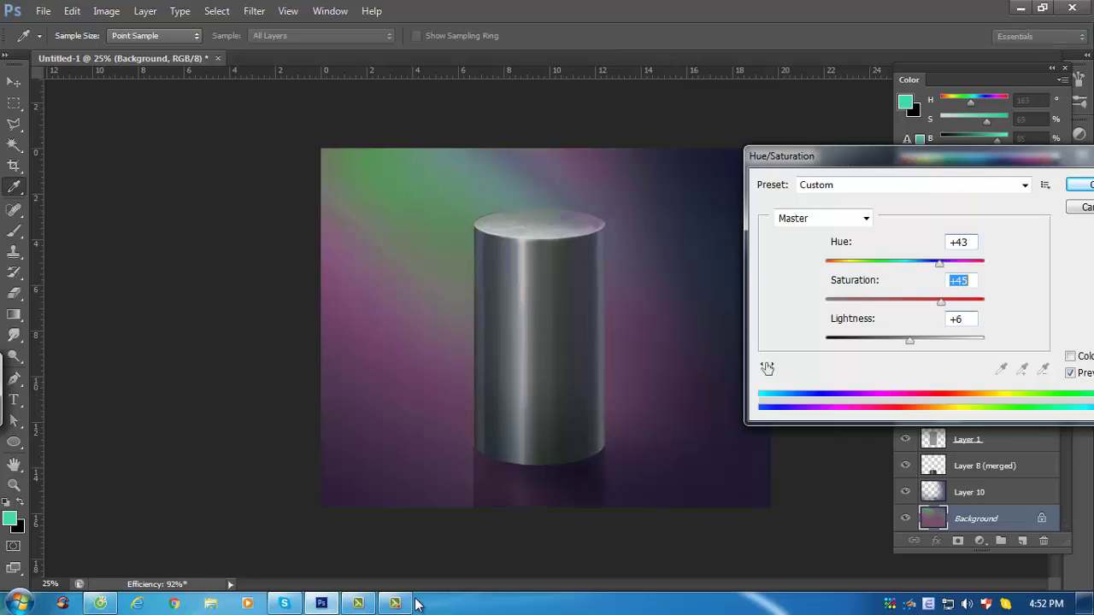
Mute and darken the Background layer with Hue/Saturation at hue -81, saturation -33 and lightness -21
left_click_drag(941, 302, 906, 302)
left_click_drag(940, 263, 858, 264)
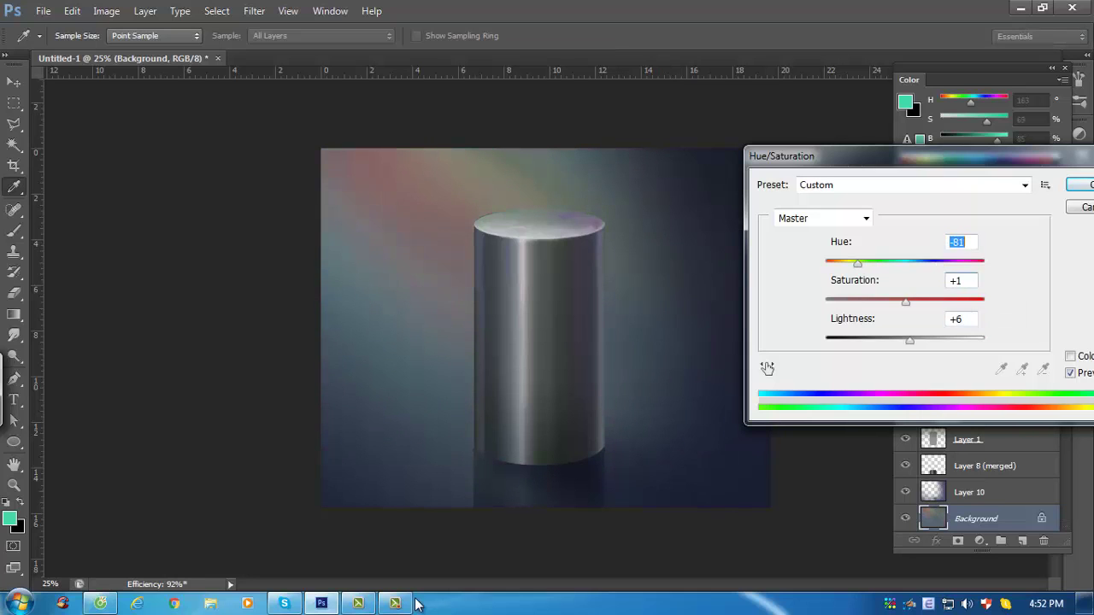
key("Tab")
key("Tab")
type("-23")
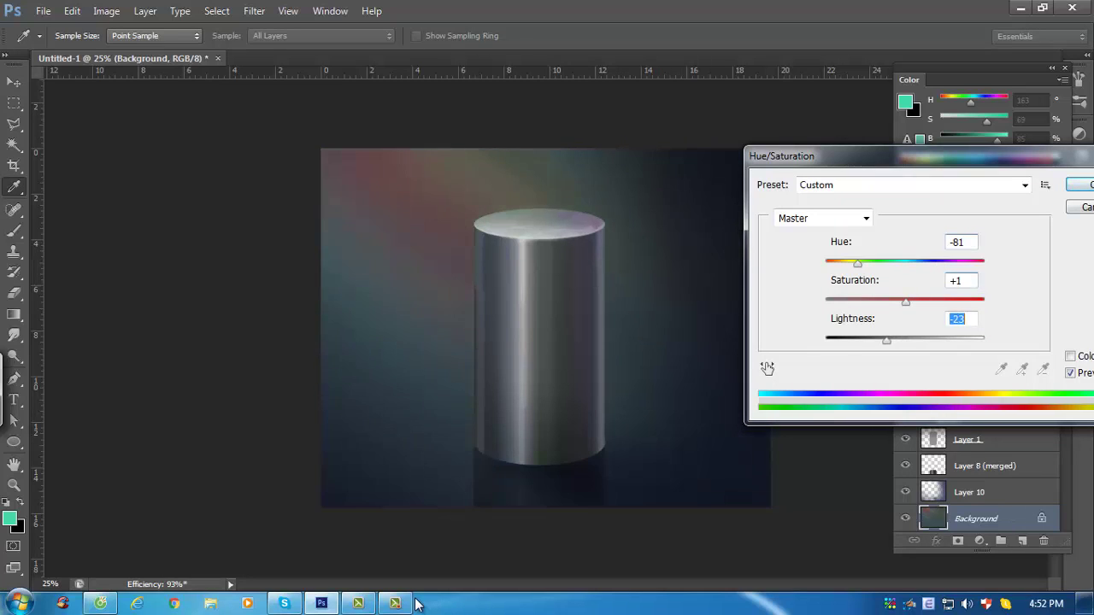
left_click_drag(886, 340, 917, 340)
left_click_drag(906, 302, 879, 302)
left_click_drag(916, 340, 889, 340)
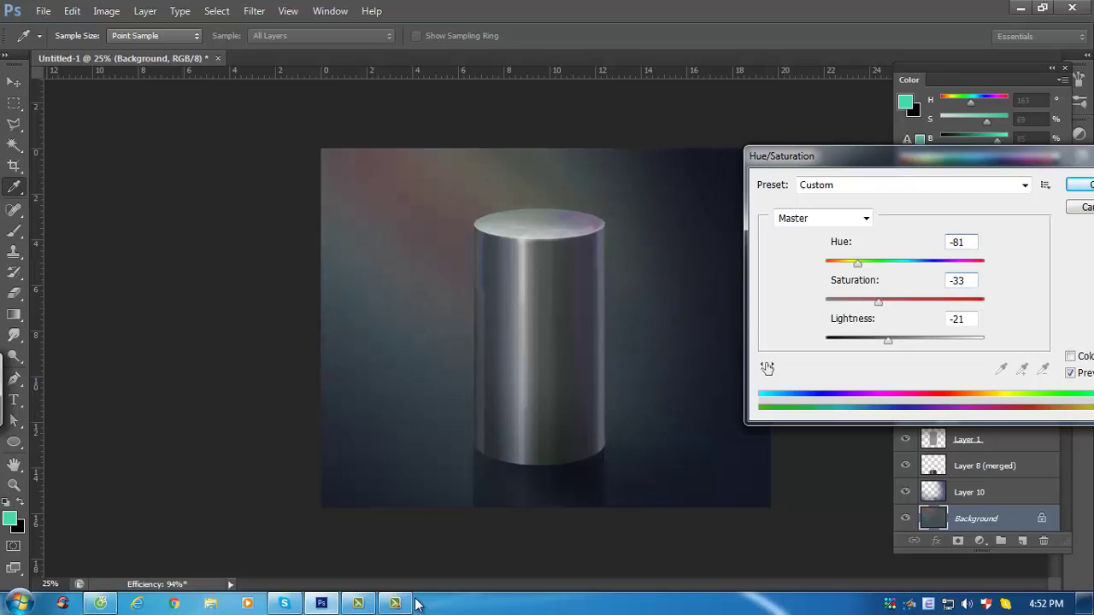
key("Tab")
key("Return")
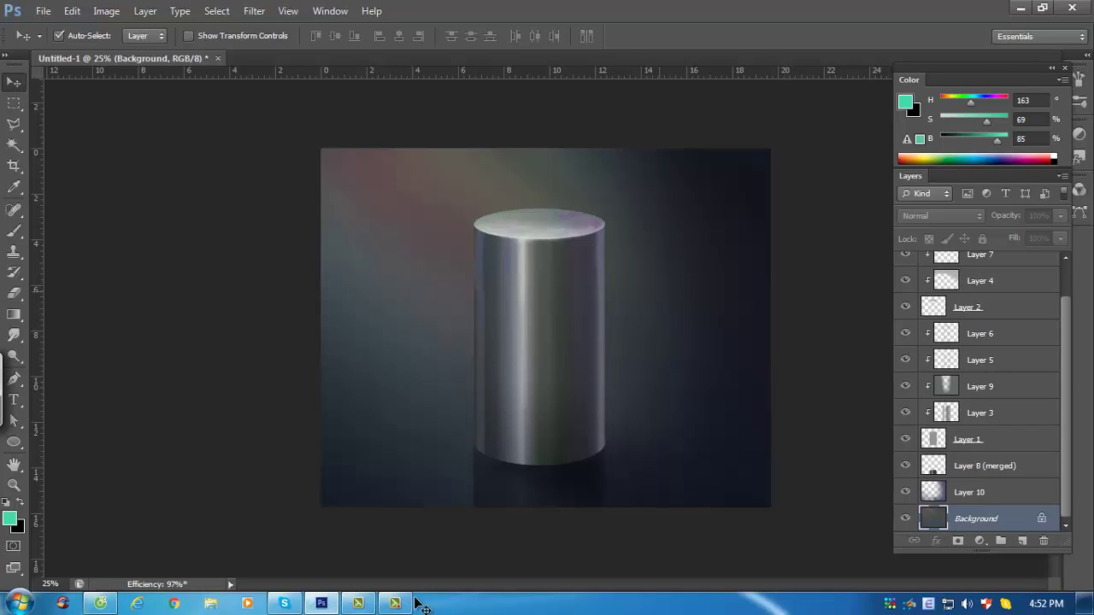
Show Layer 8 and soften its rim highlight along the cylinder's left edge with a 306 px Eraser at 40% opacity
key("alt+period")
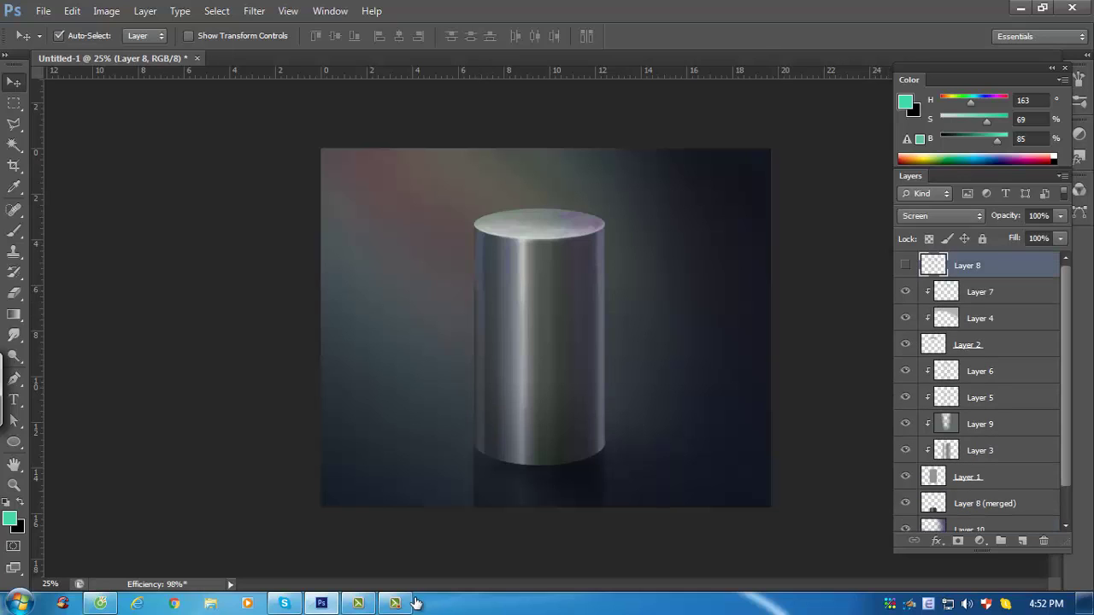
key("ctrl+alt+z")
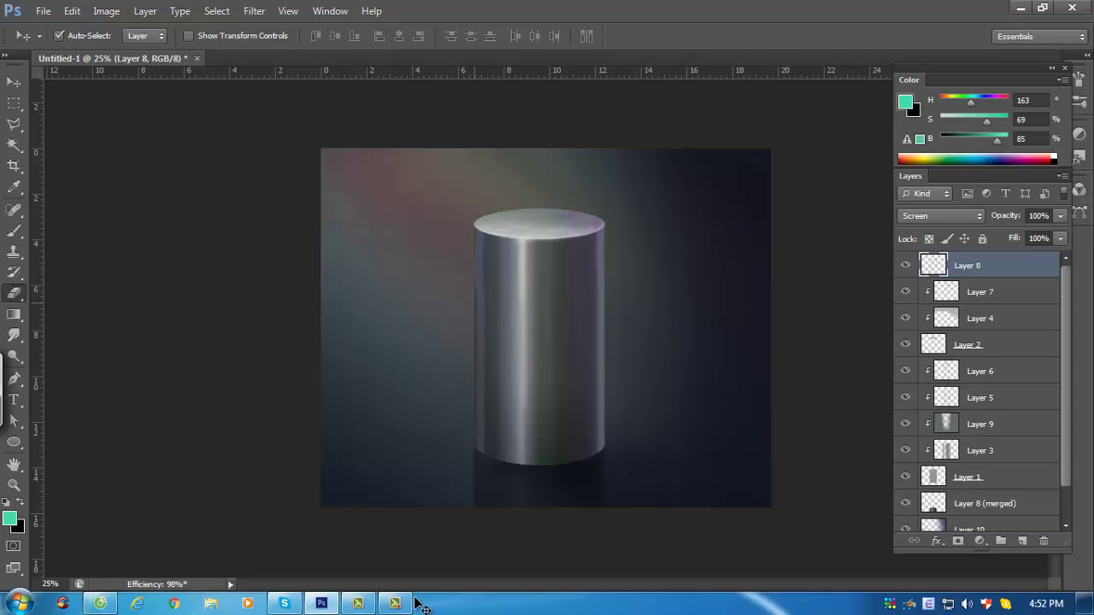
key("e")
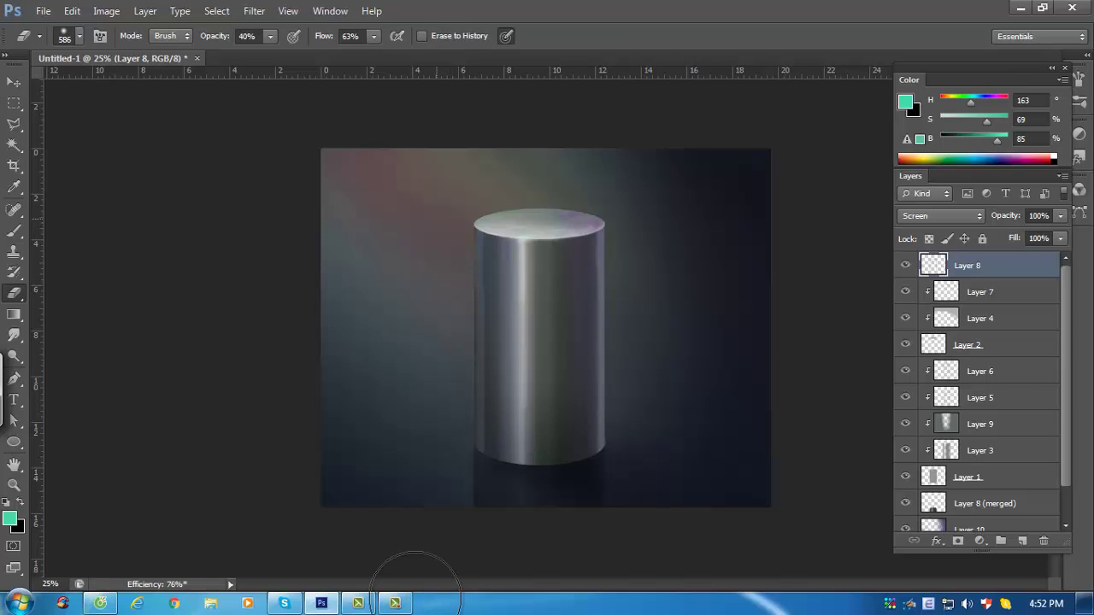
left_click_drag(504, 259, 474, 225)
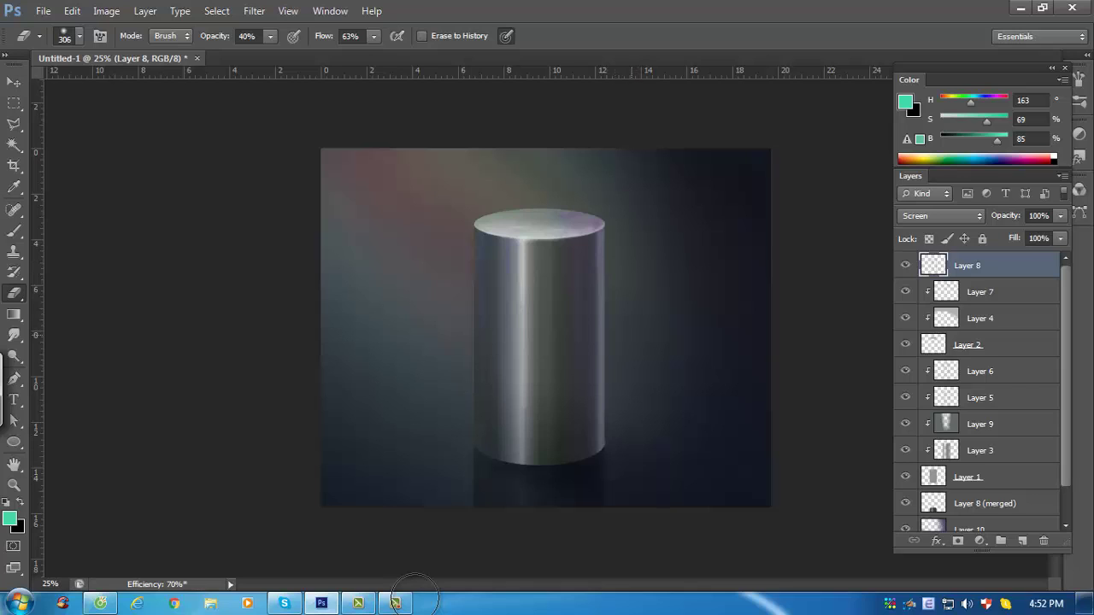
Toggle Layer 8's visibility to compare the cylinder with and without its edge highlights
key("ctrl+comma")
key("ctrl+comma")
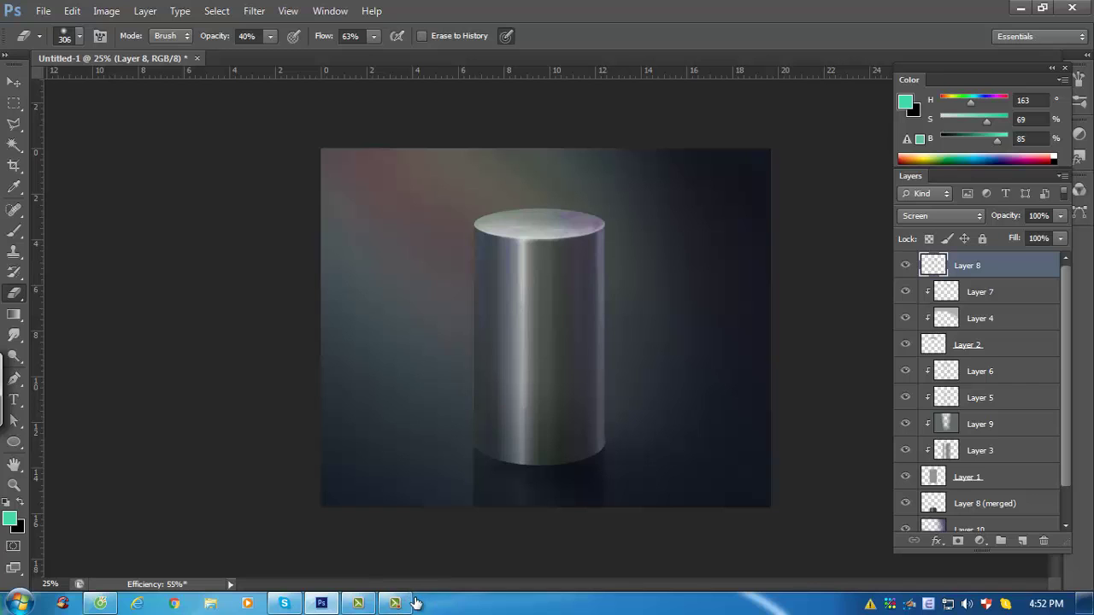
key("ctrl+comma")
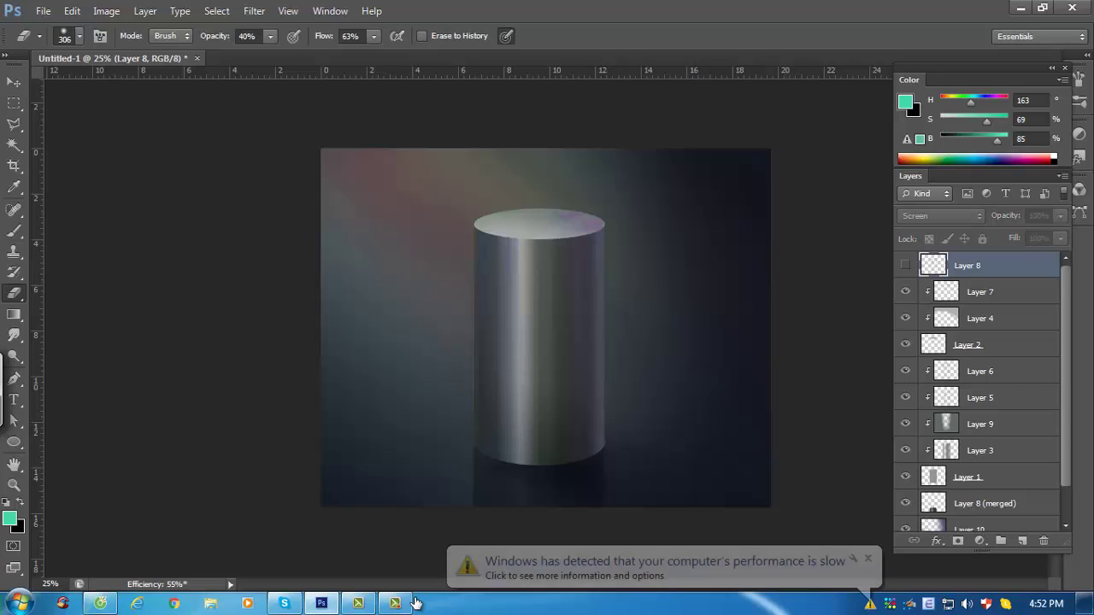
key("ctrl+comma")
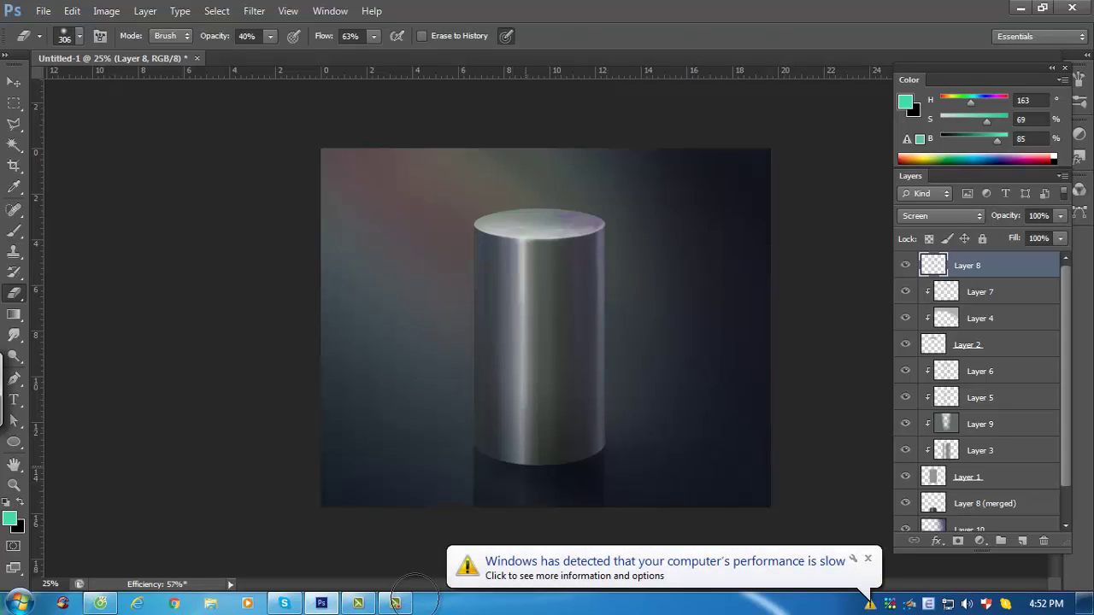
left_click(416, 603)
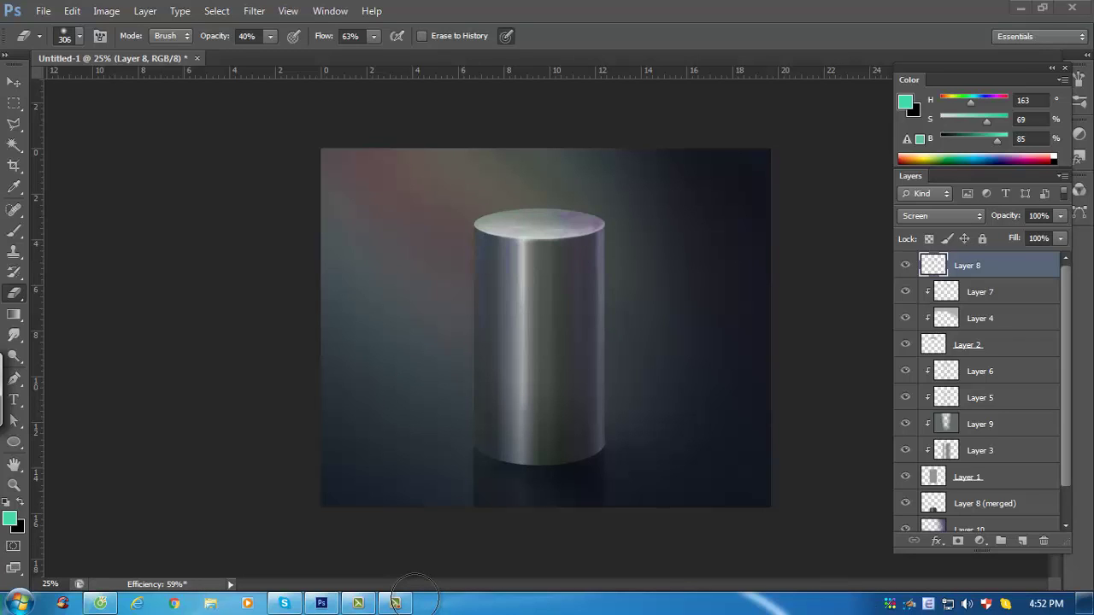